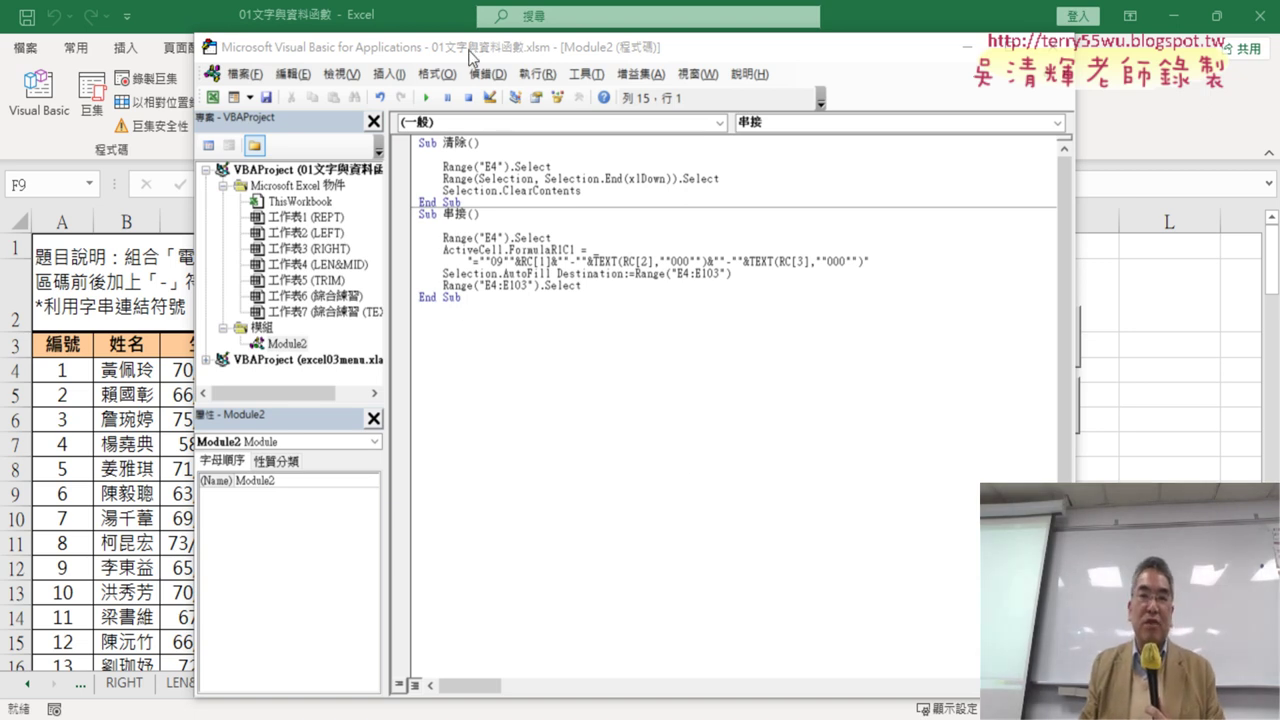
Step: Move and resize the VBA editor window so it sits beside the worksheet
drag(476, 48, 299, 26)
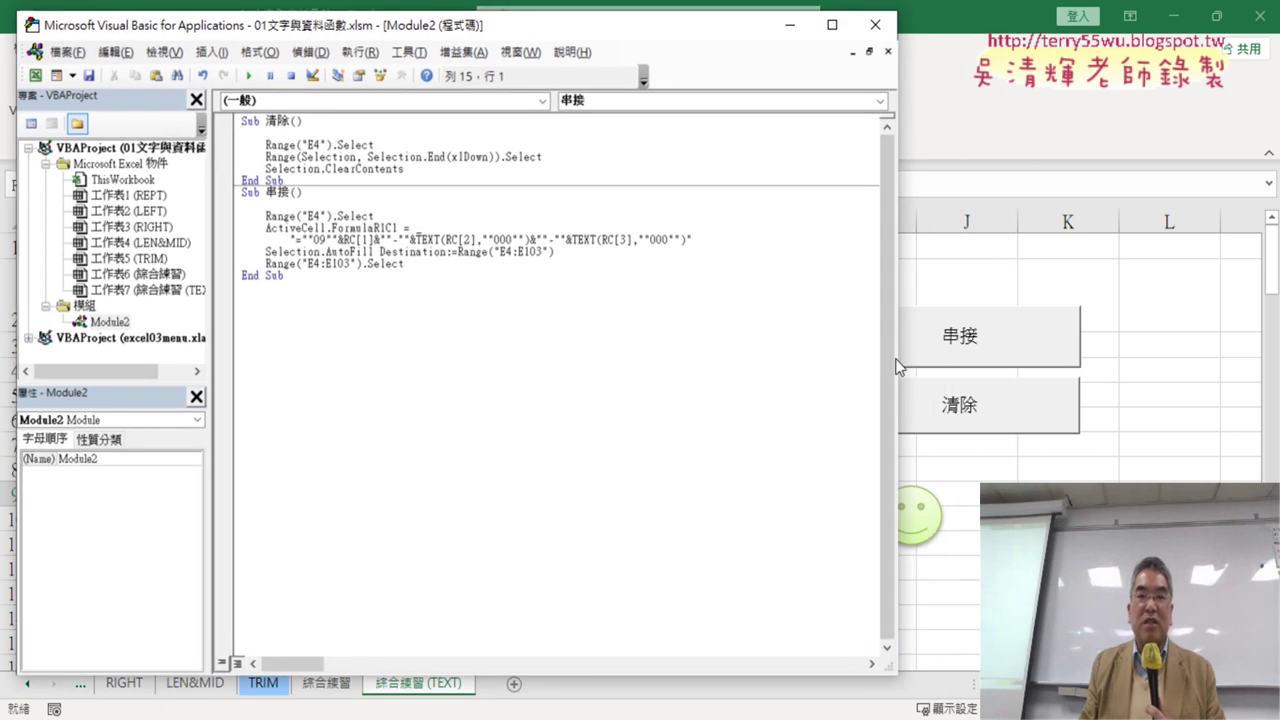
mouse_move(897, 369)
mouse_down()
mouse_move(1050, 369)
mouse_move(793, 369)
mouse_up()
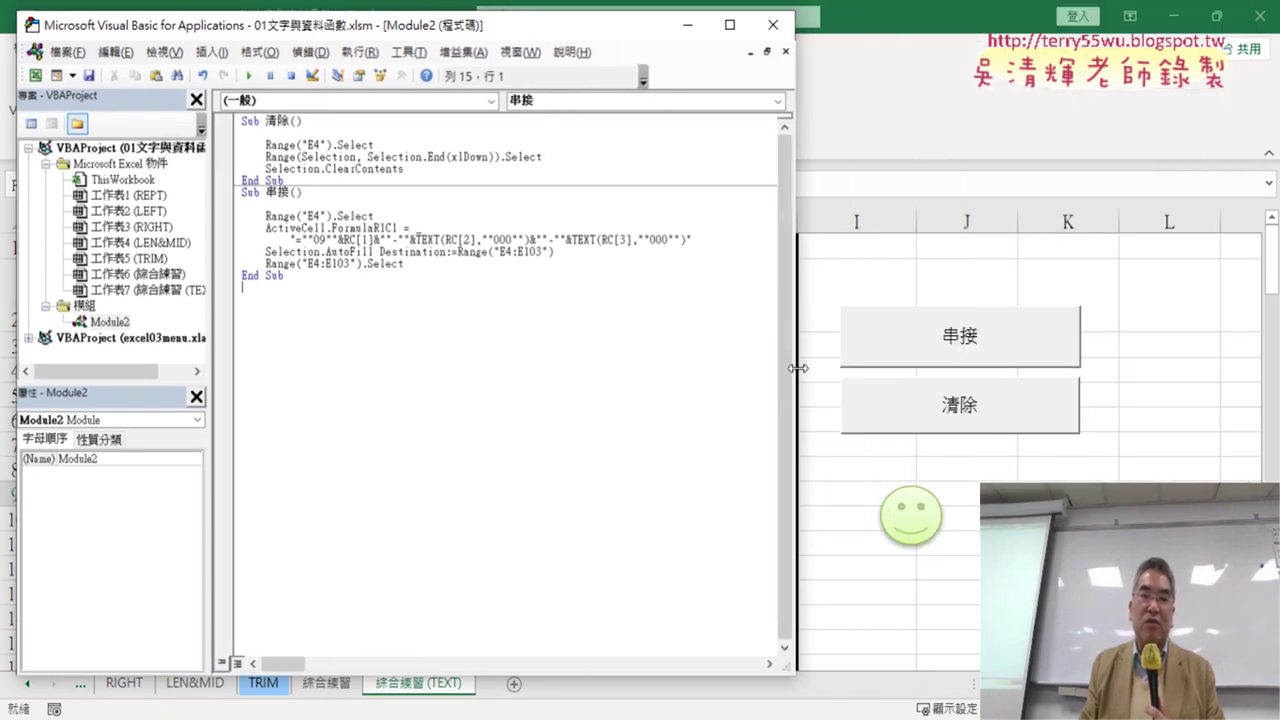
drag(485, 37, 897, 88)
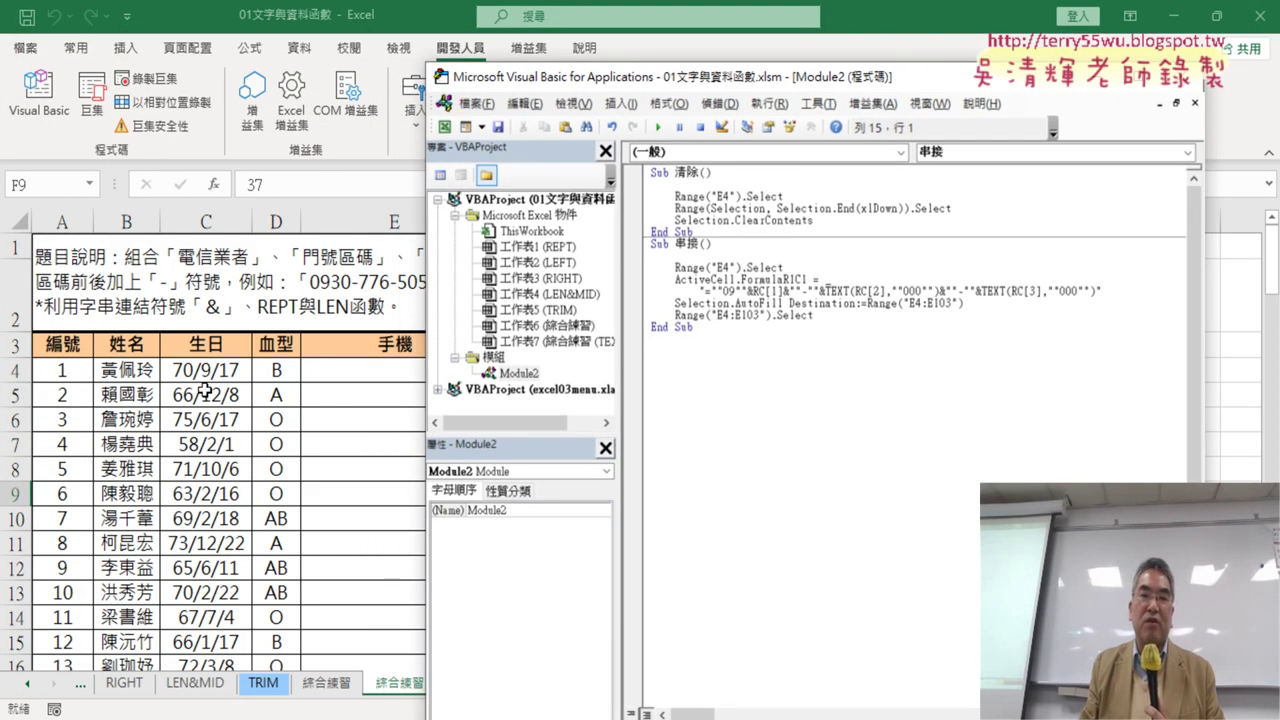
drag(577, 88, 519, 68)
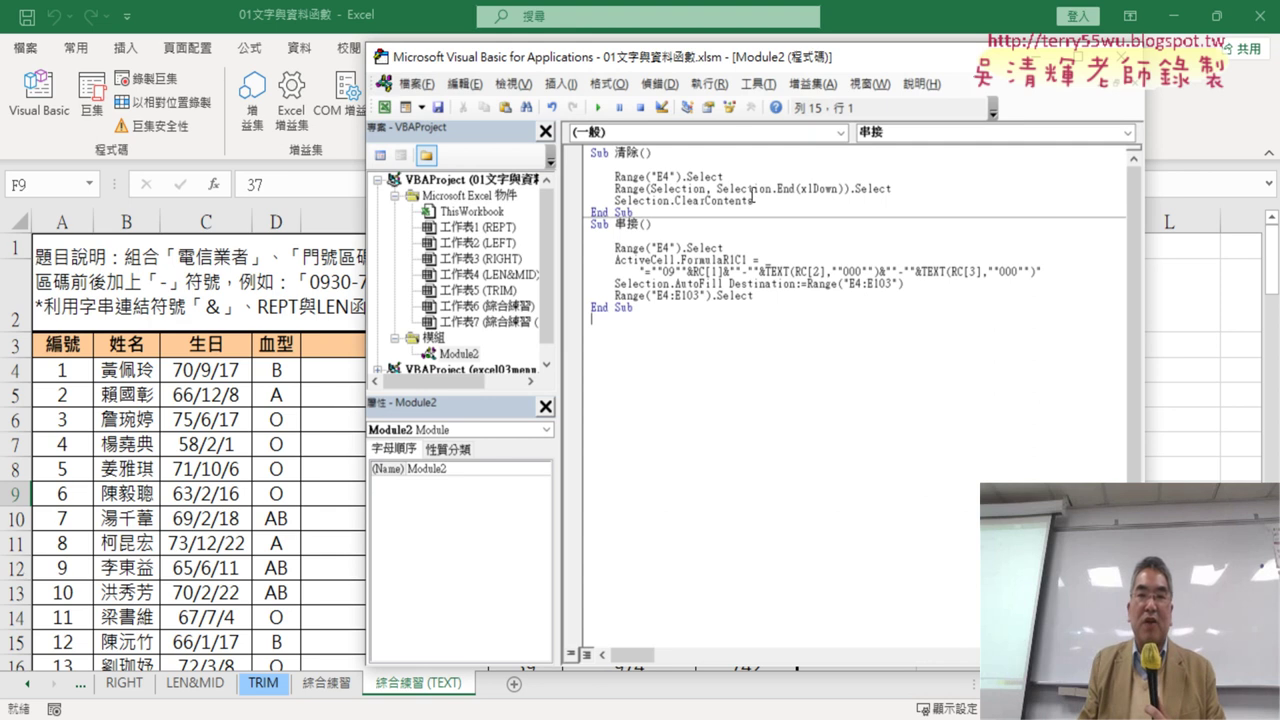
Step: Set the code font size to 12 in the Editor Format options
click(762, 85)
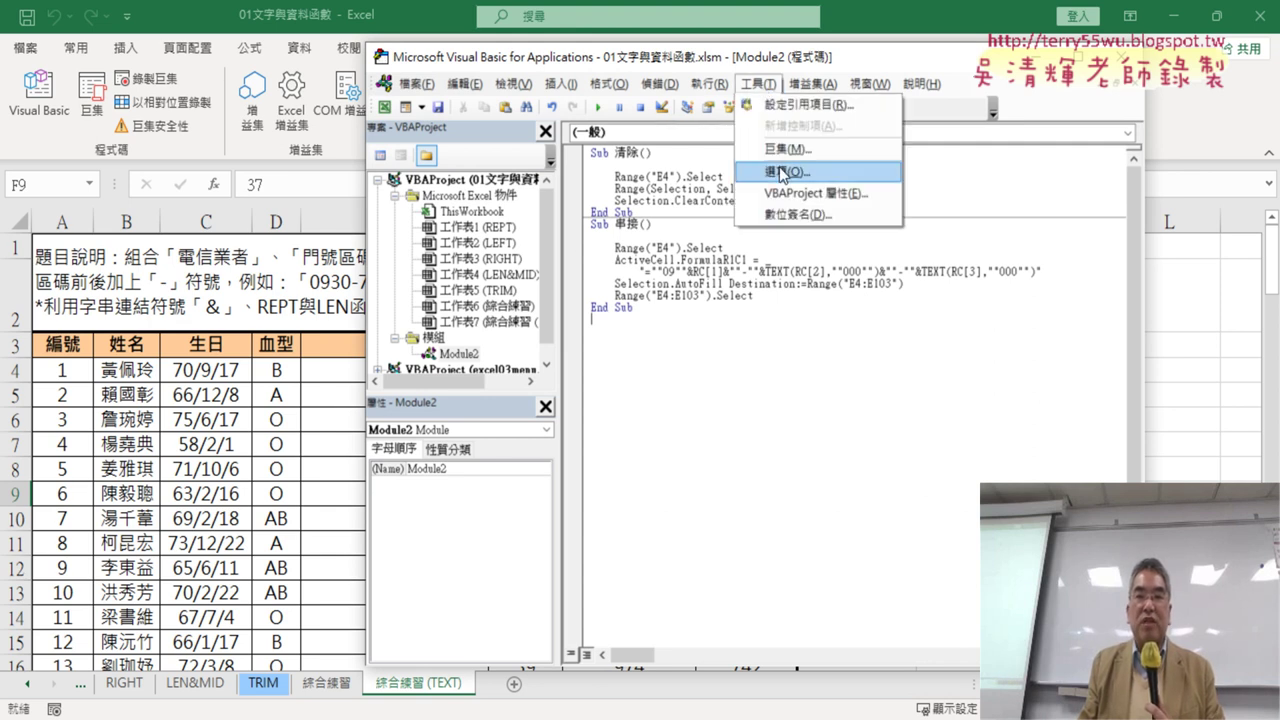
click(784, 171)
click(505, 176)
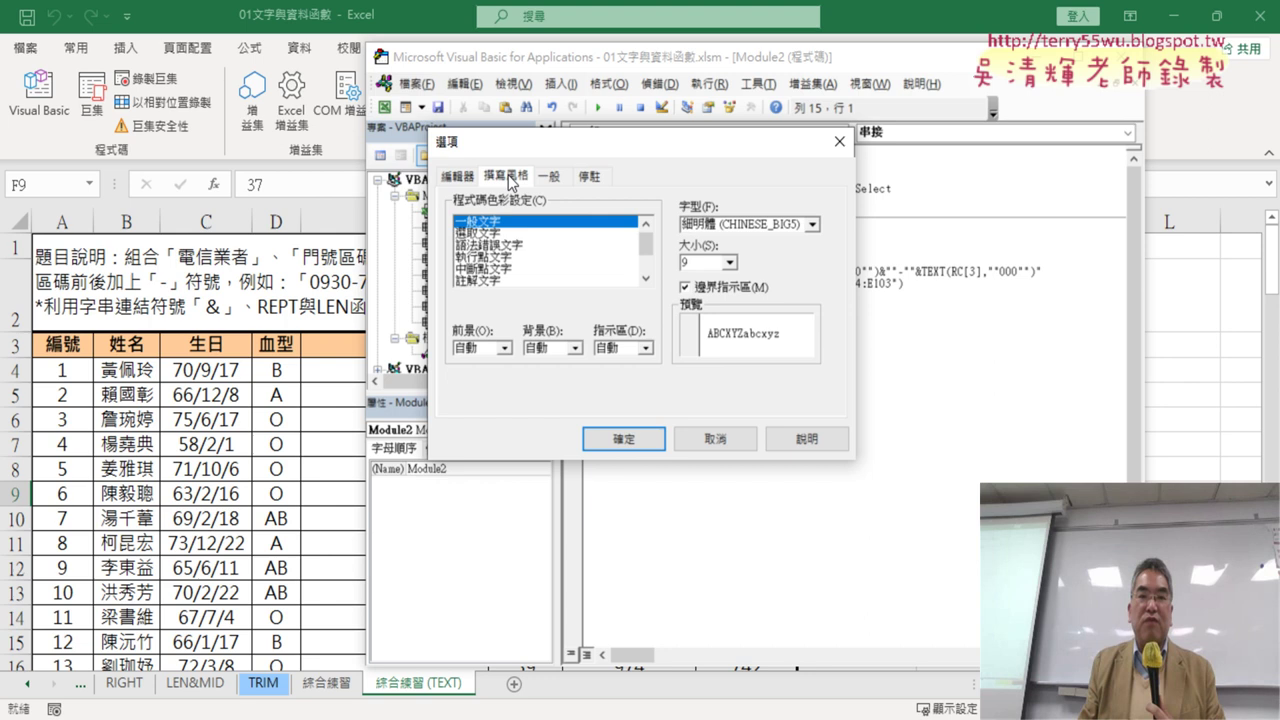
click(729, 262)
scroll(710, 308, down, 2)
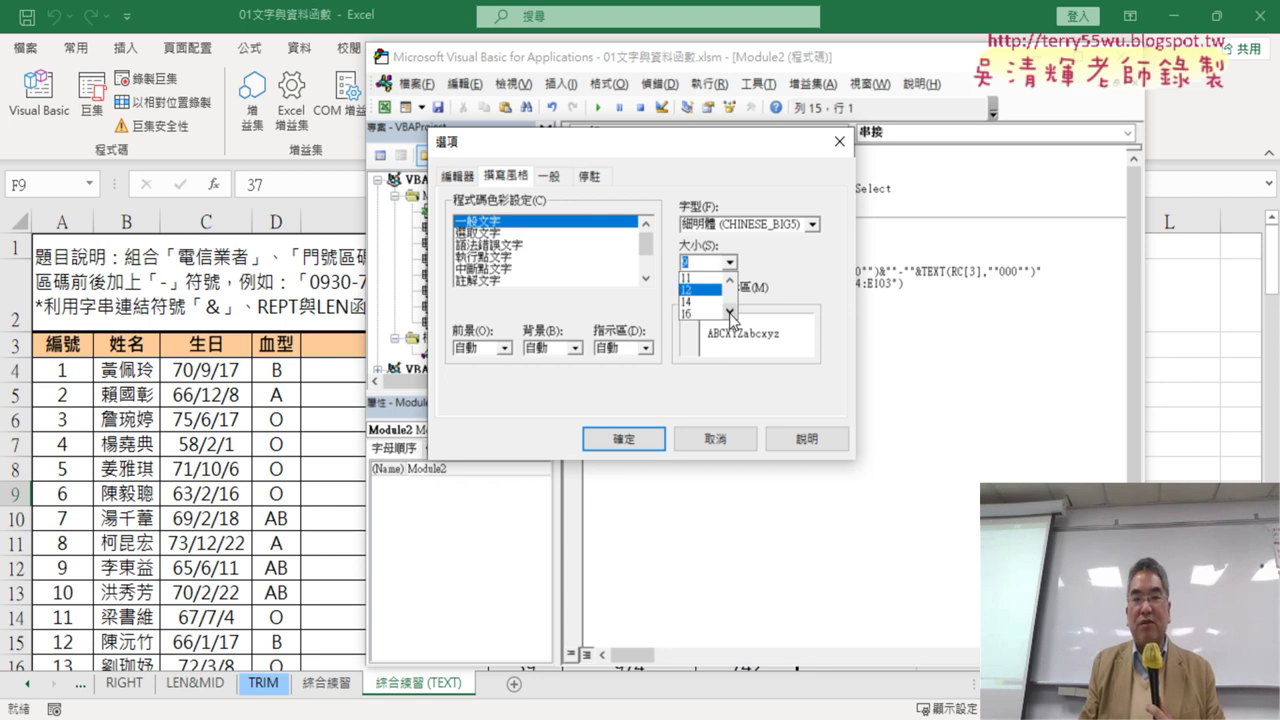
click(703, 291)
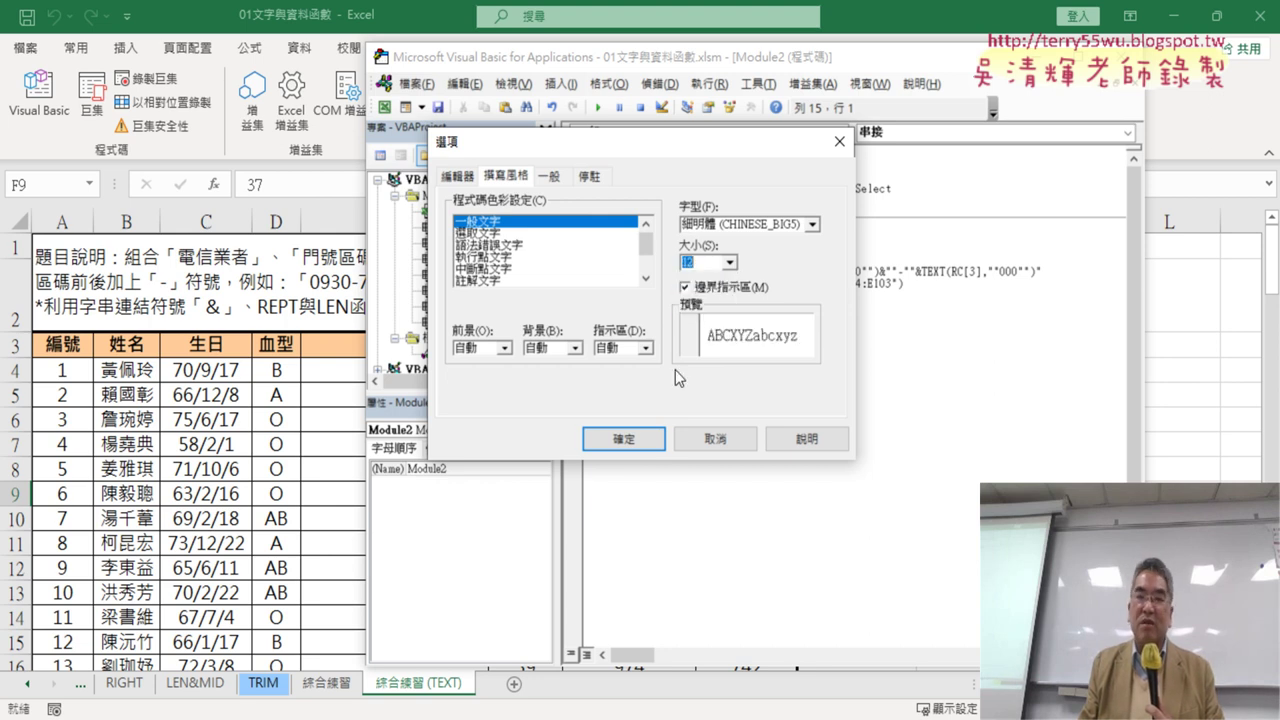
click(624, 439)
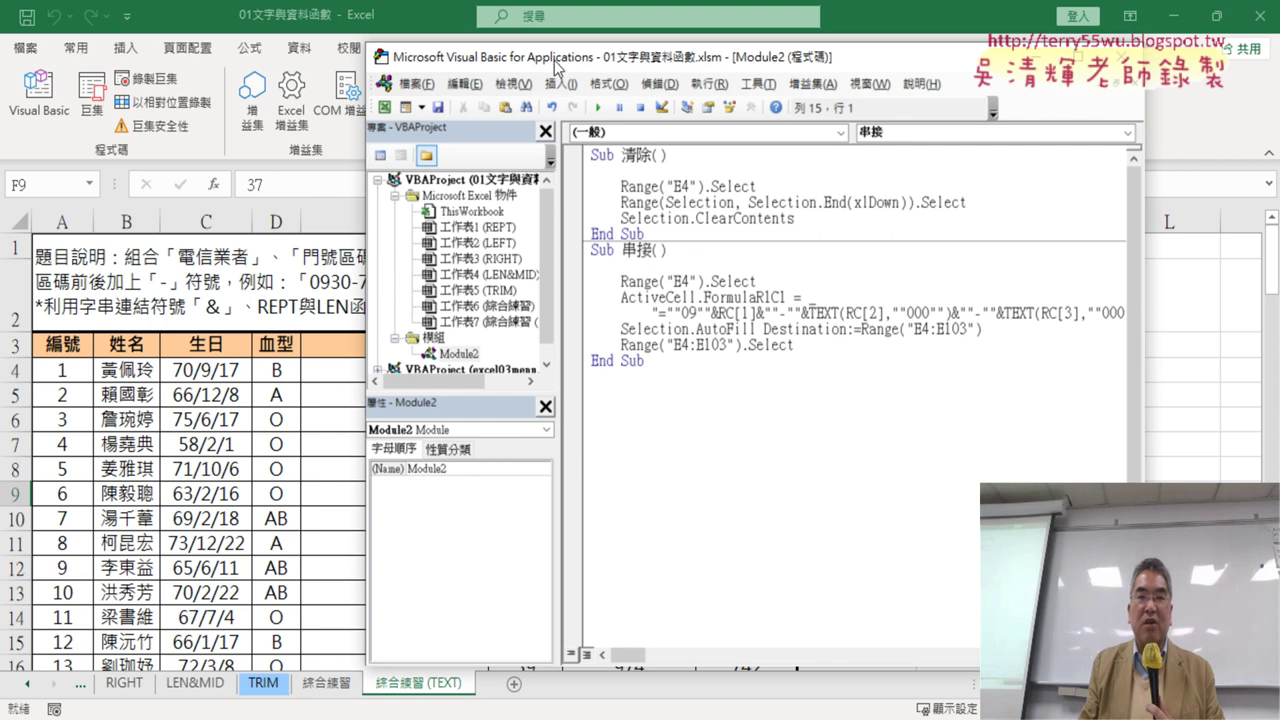
Step: Widen and reposition the editor so full code lines are visible
drag(558, 57, 417, 54)
drag(1003, 300, 1096, 301)
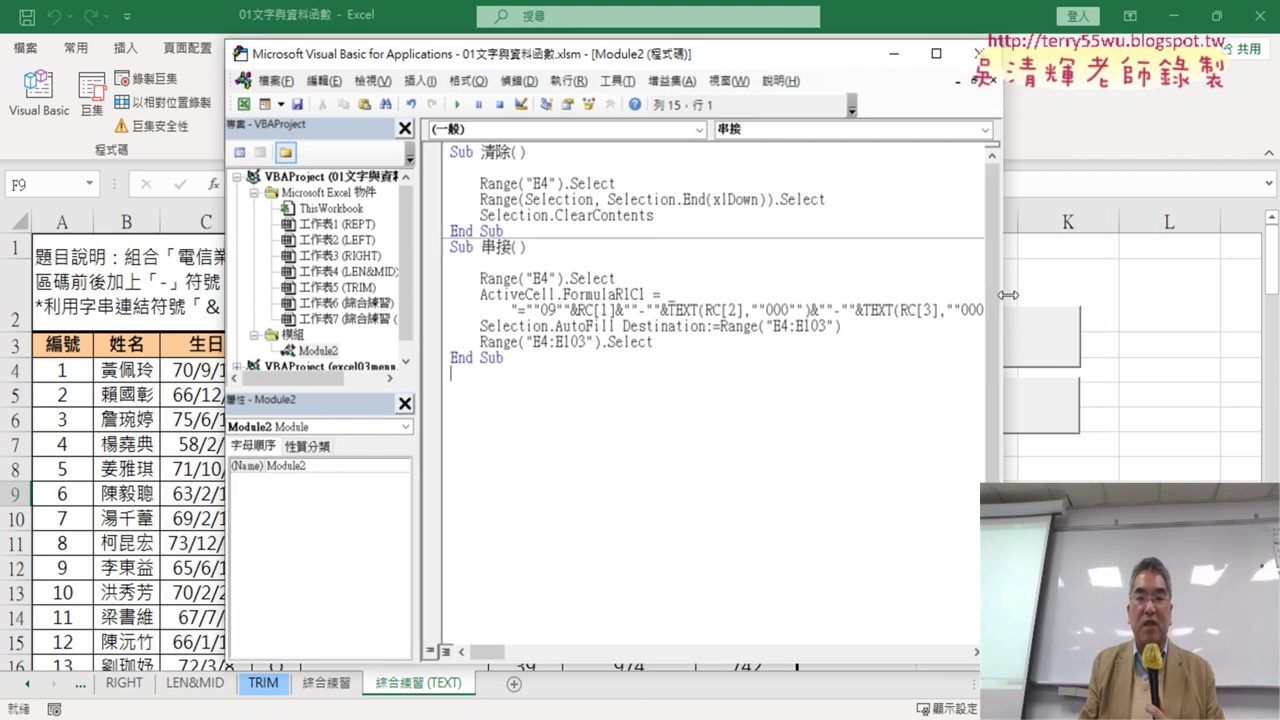
drag(717, 55, 896, 73)
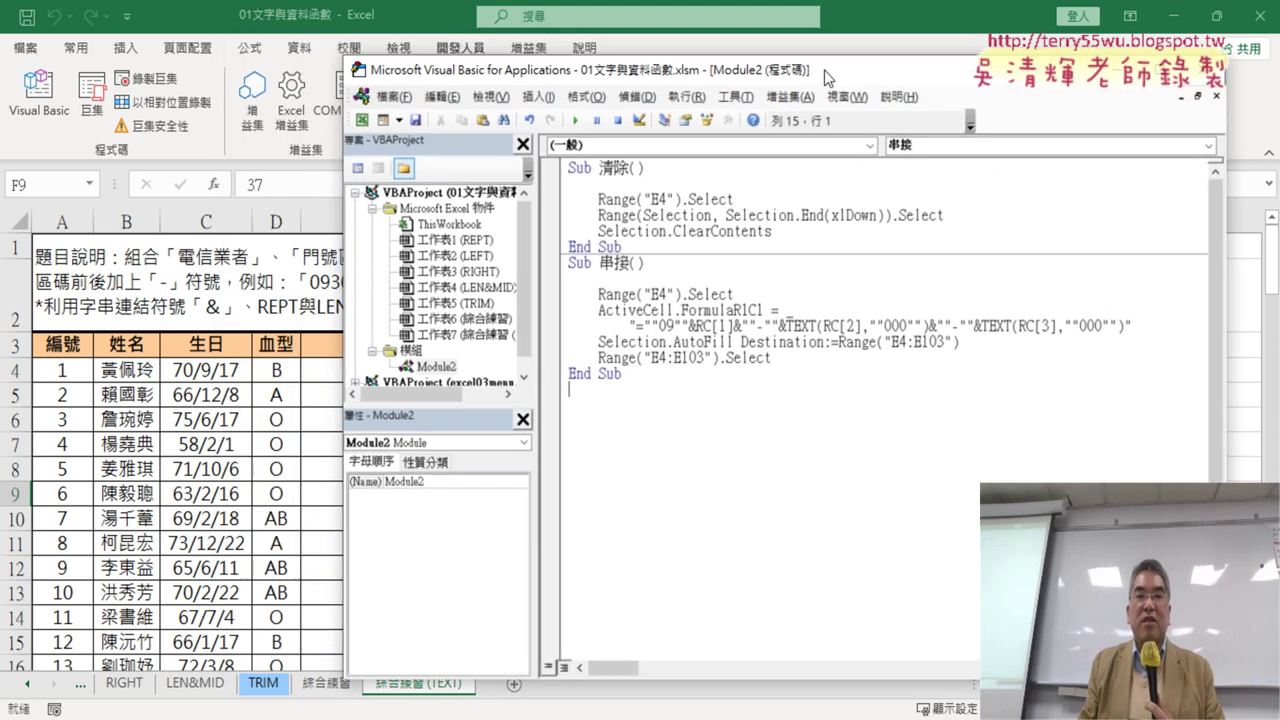
Step: Cut Sub 清除, paste it below 串接's End Sub, and delete the blank top line
drag(683, 248, 611, 165)
key(ctrl+c)
right_click(716, 238)
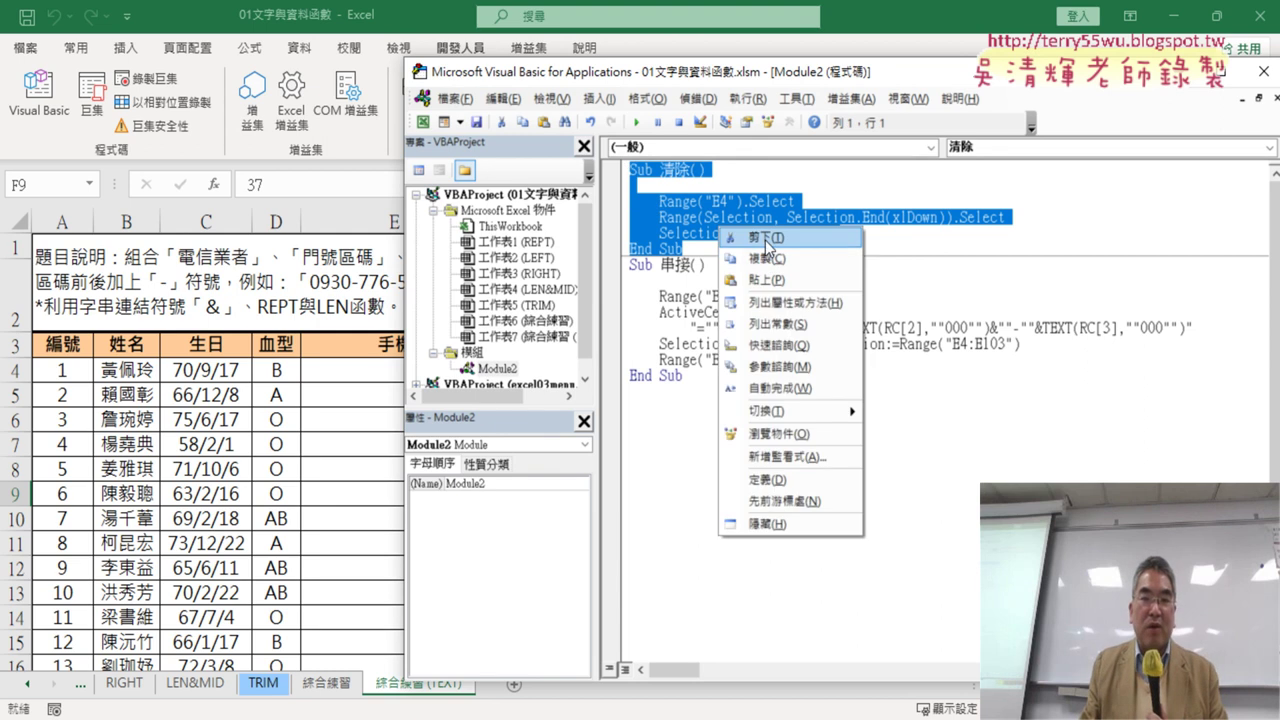
click(765, 240)
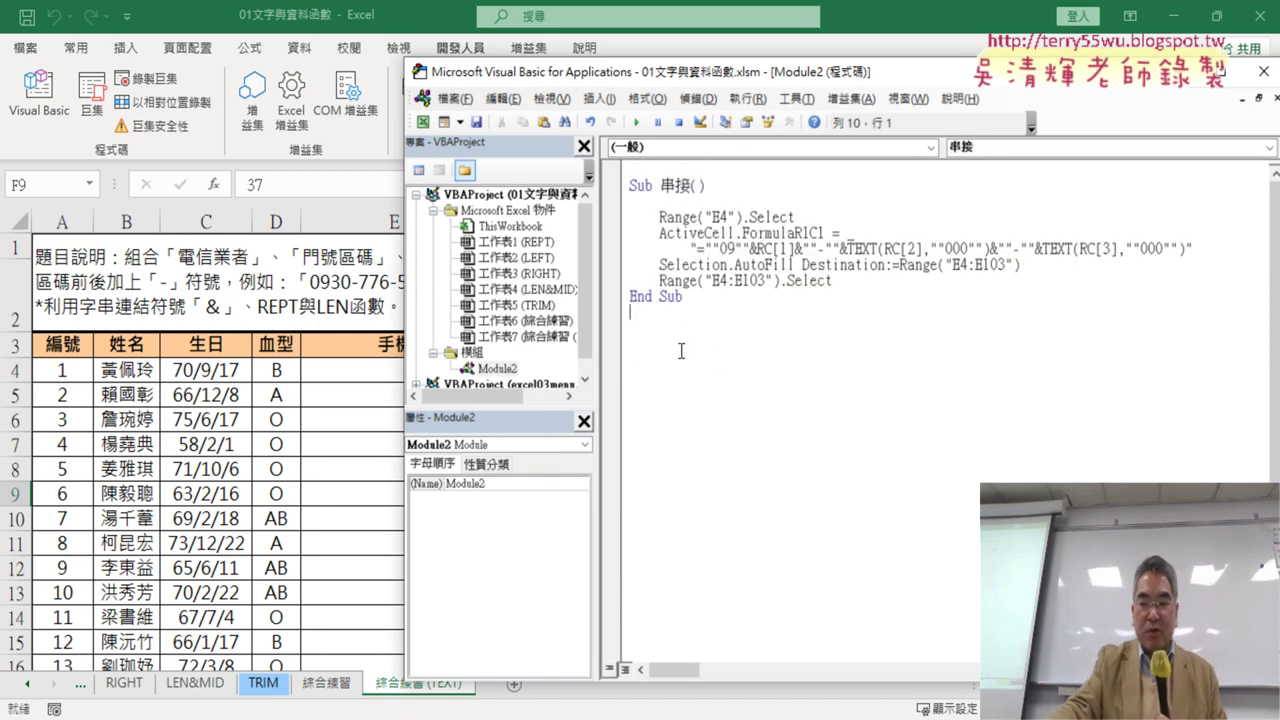
key(Return)
key(ctrl+v)
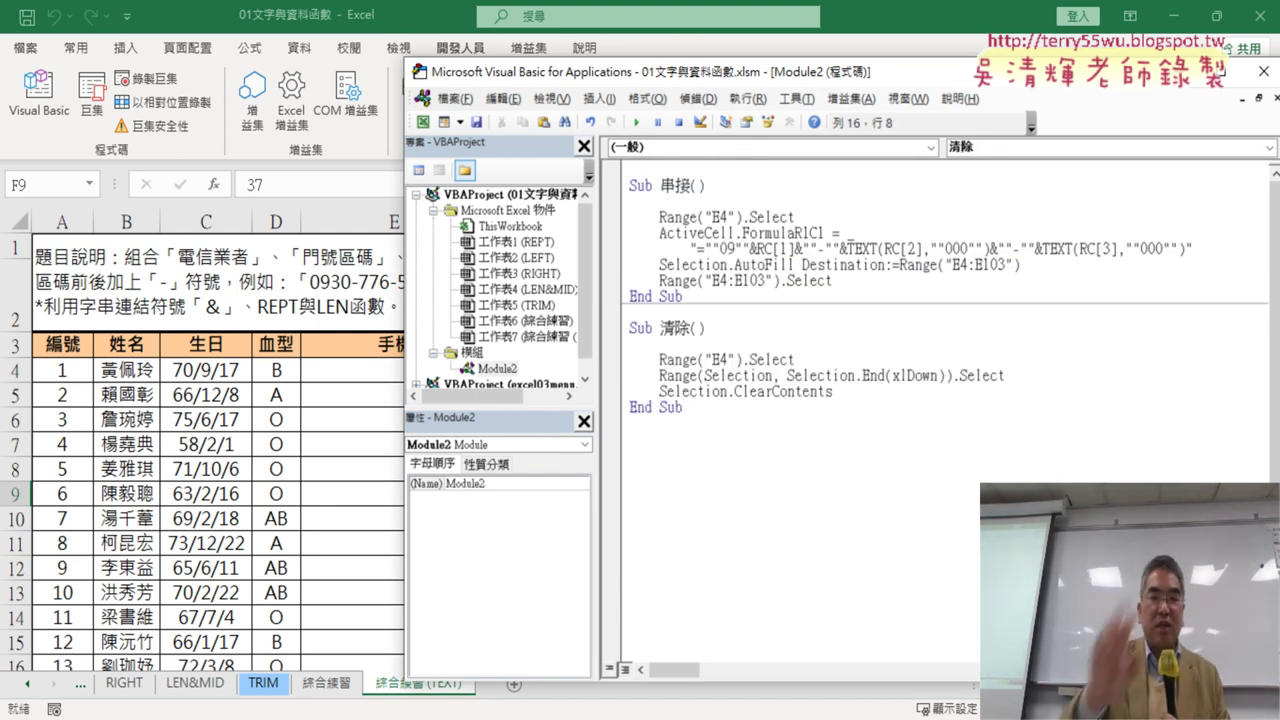
click(688, 165)
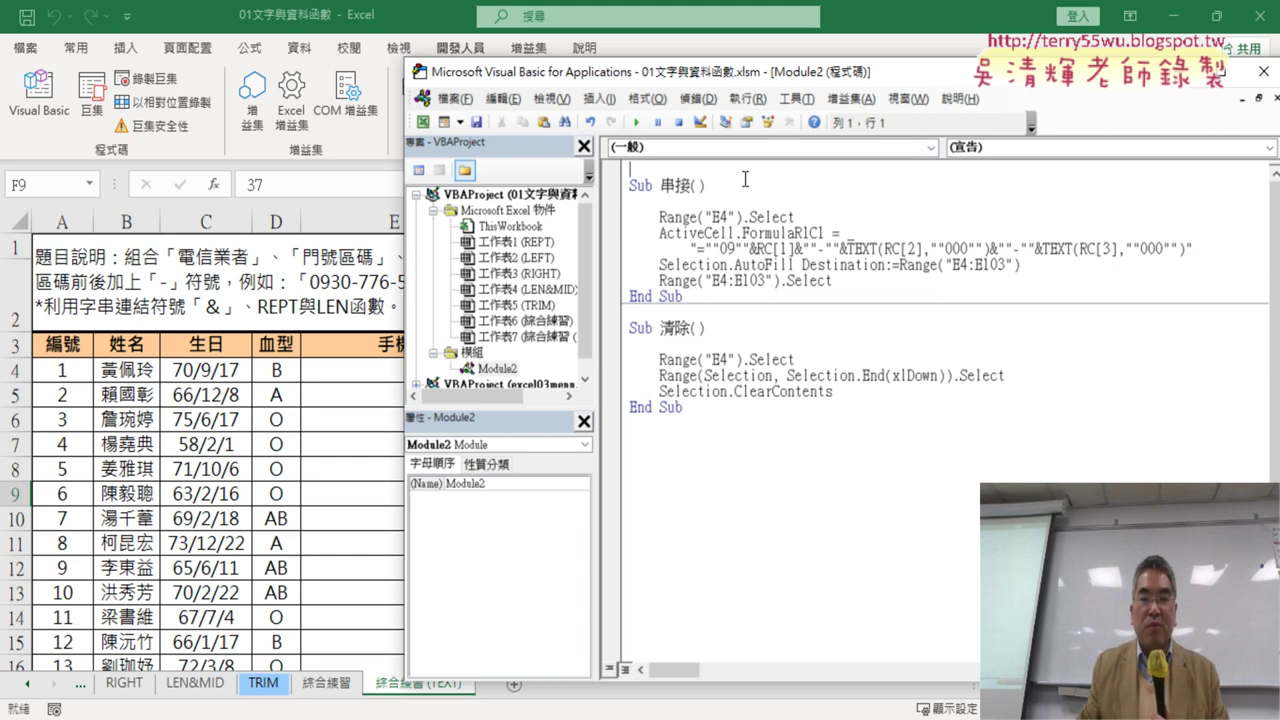
key(Delete)
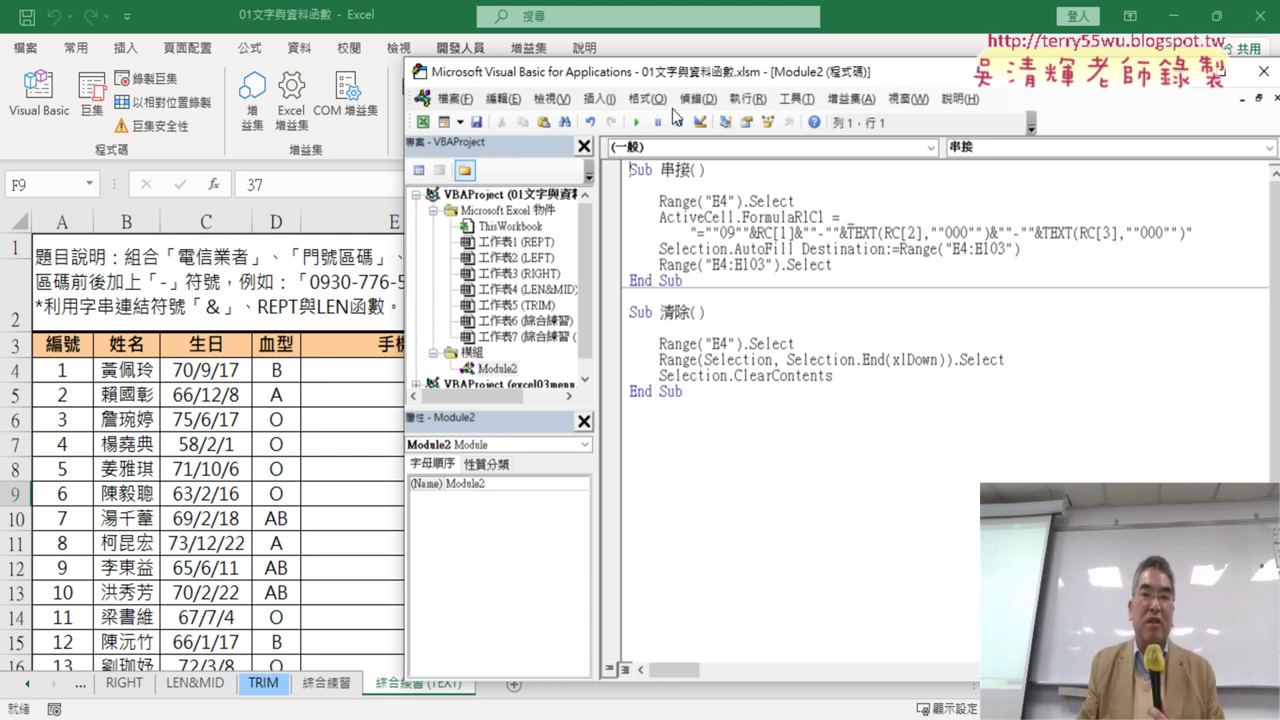
Step: Add the comment '1.游標放在E4儲存格 as the first line inside Sub 串接
drag(659, 170, 691, 170)
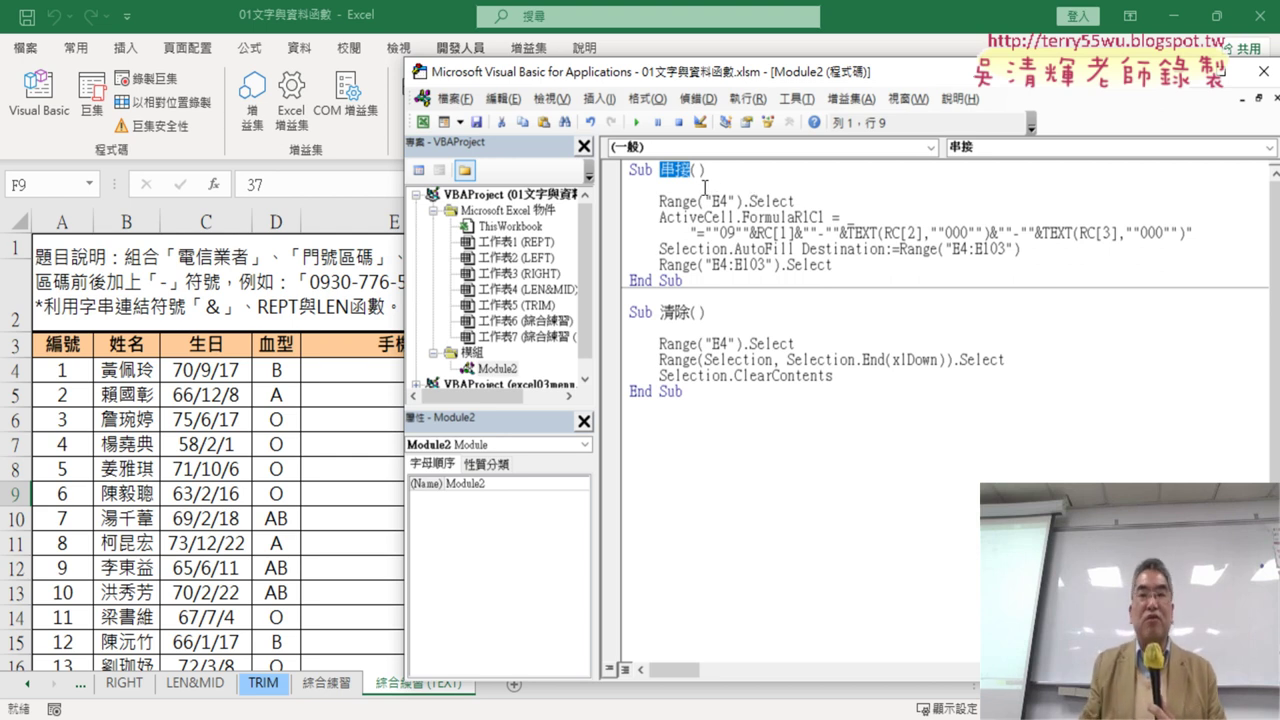
click(692, 201)
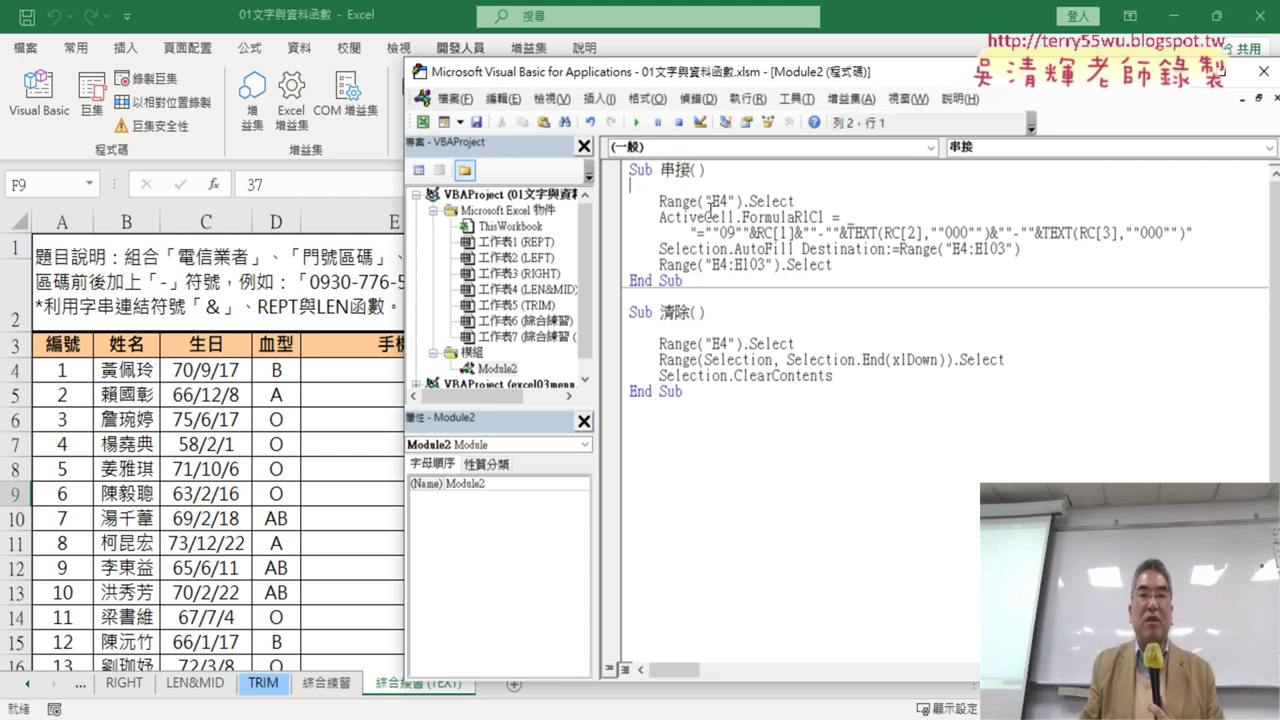
click(695, 278)
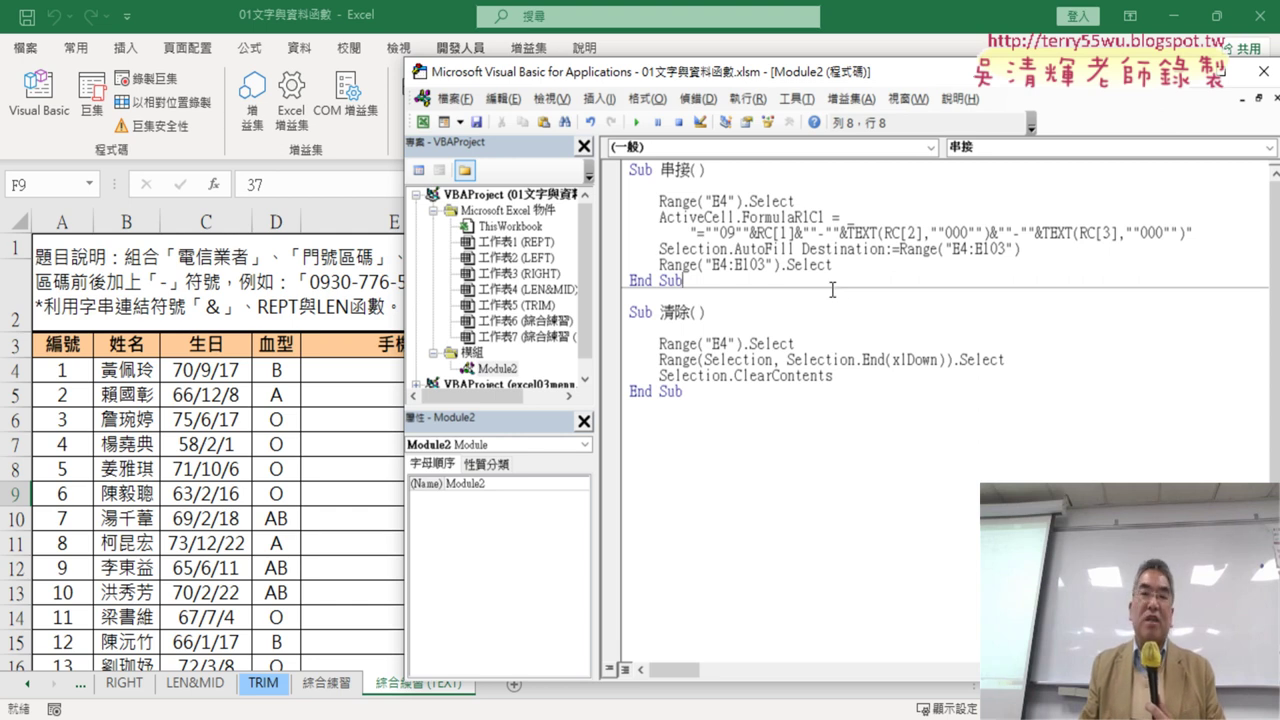
click(707, 185)
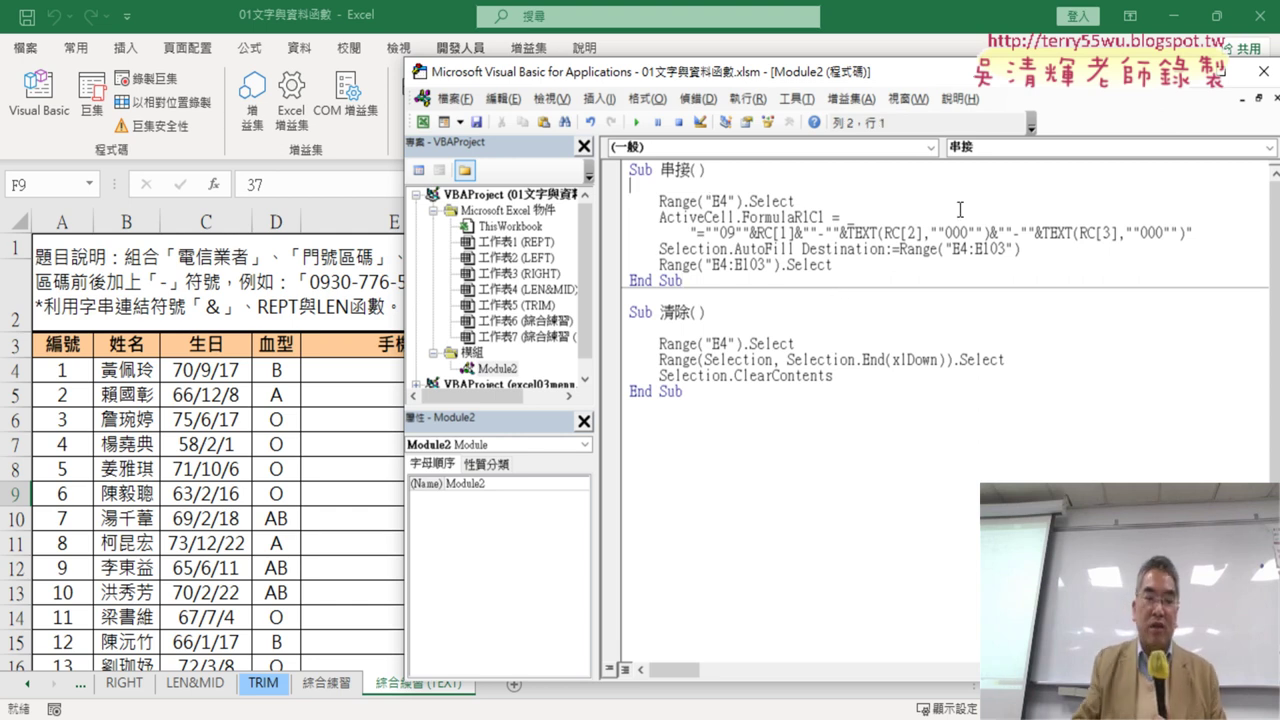
key(Tab)
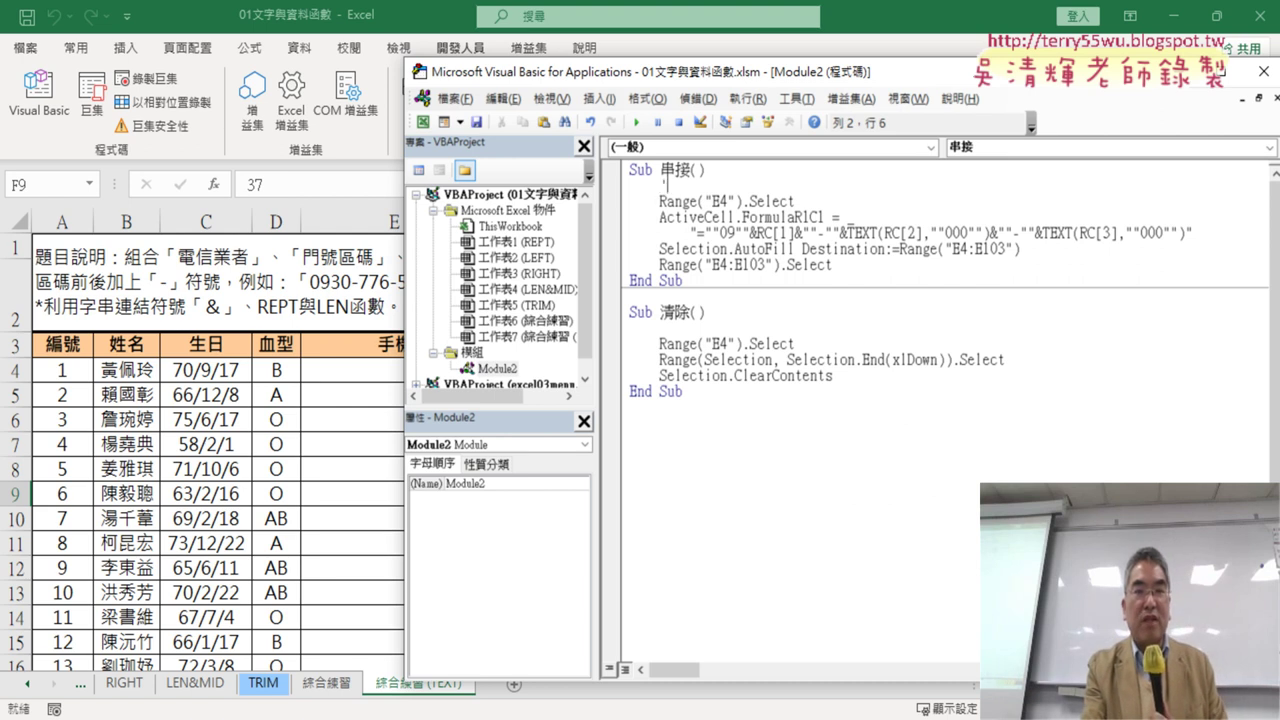
text(1)
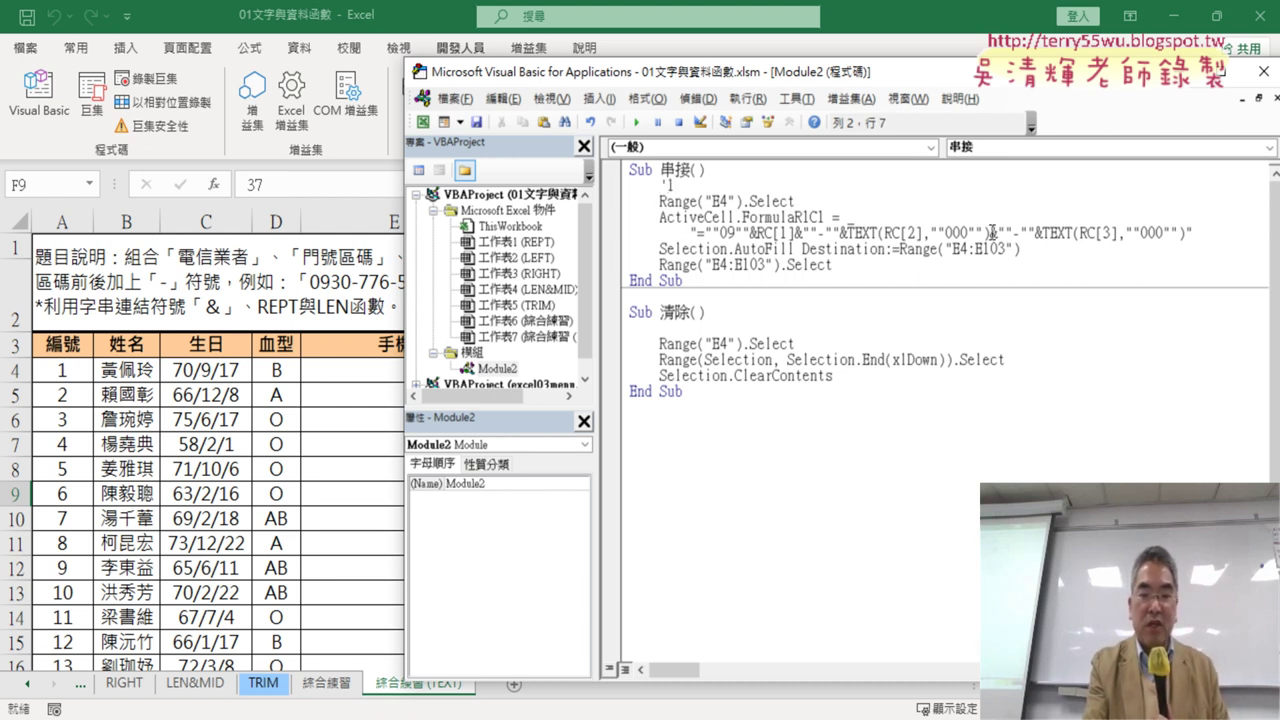
text(.)
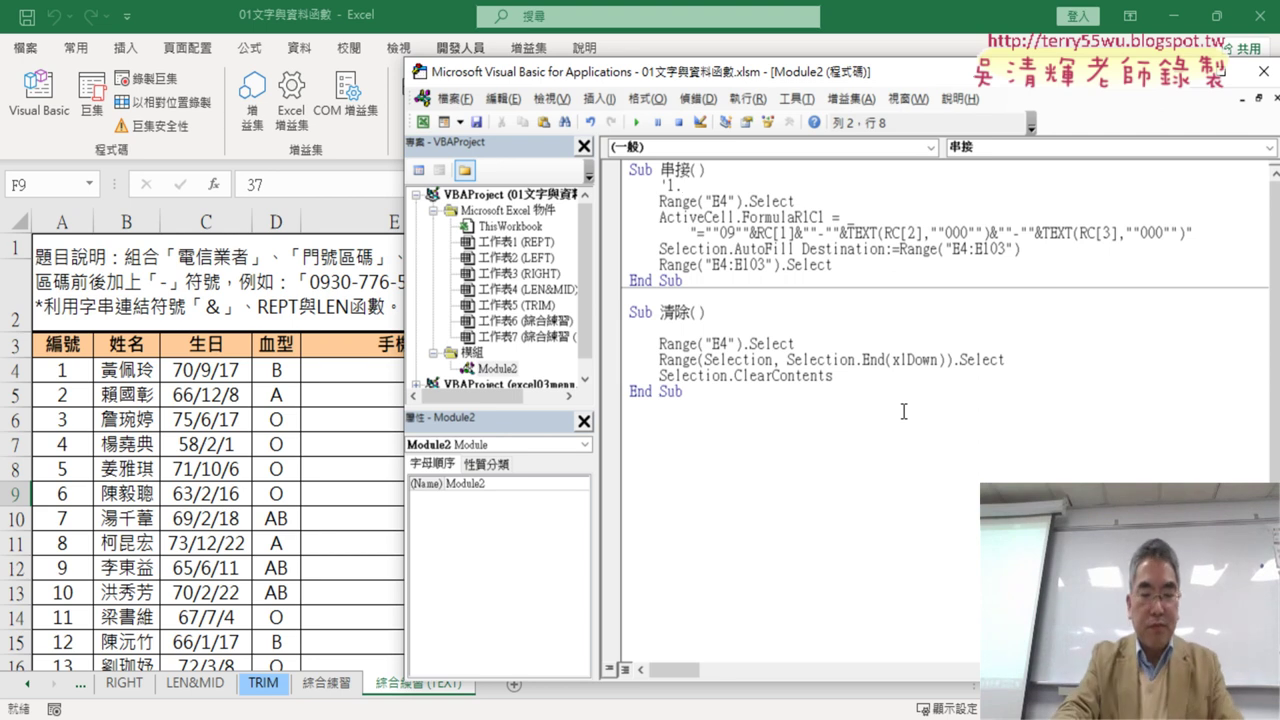
text(ㄧㄡ游)
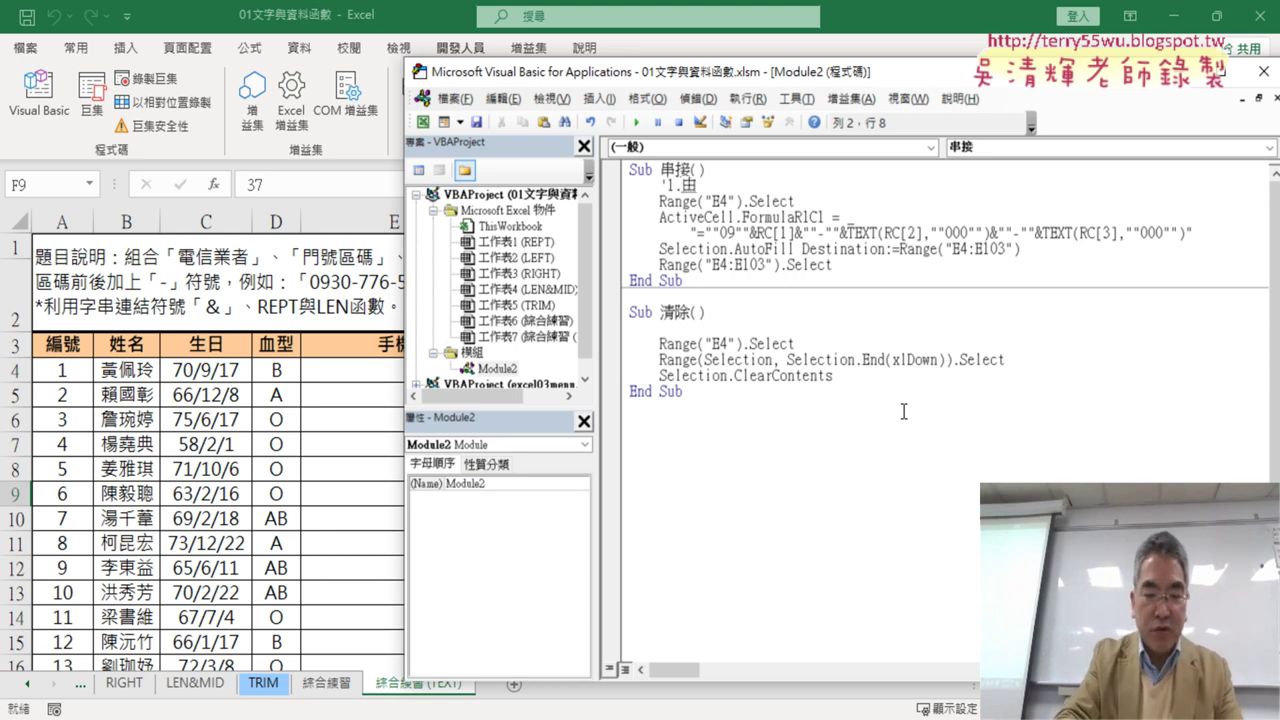
text(標ㄈ放在)
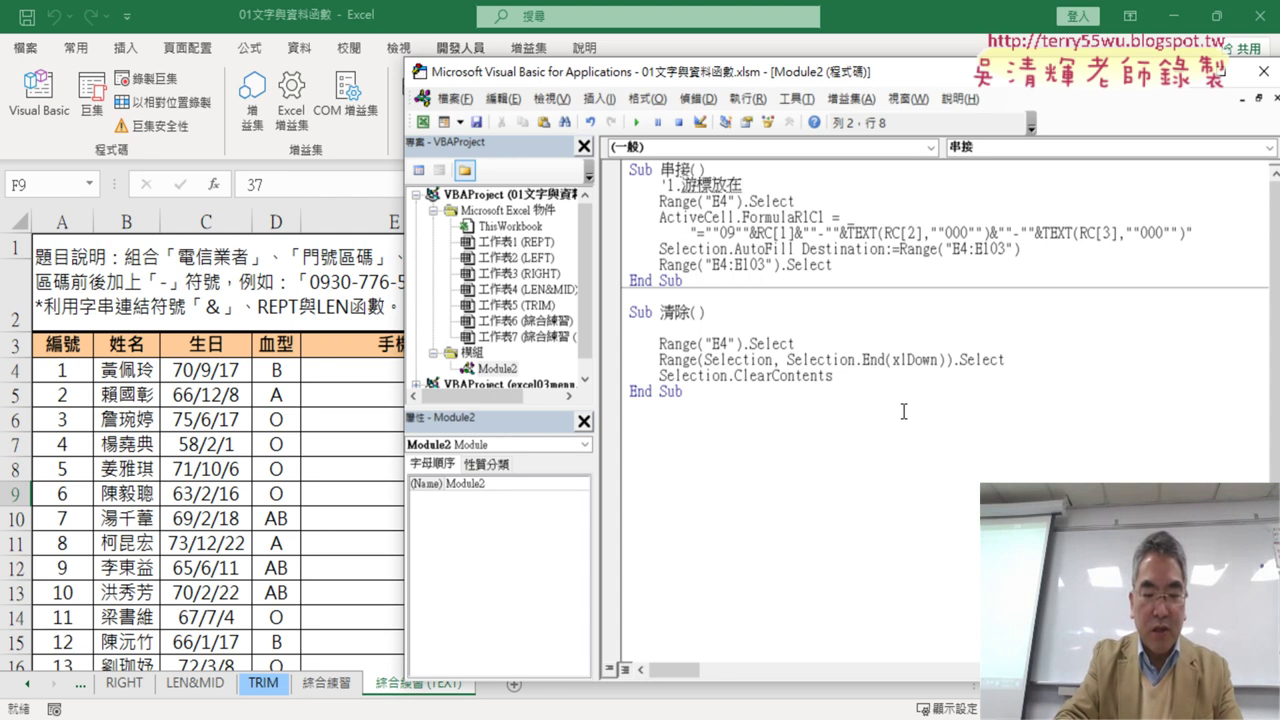
text(E4)
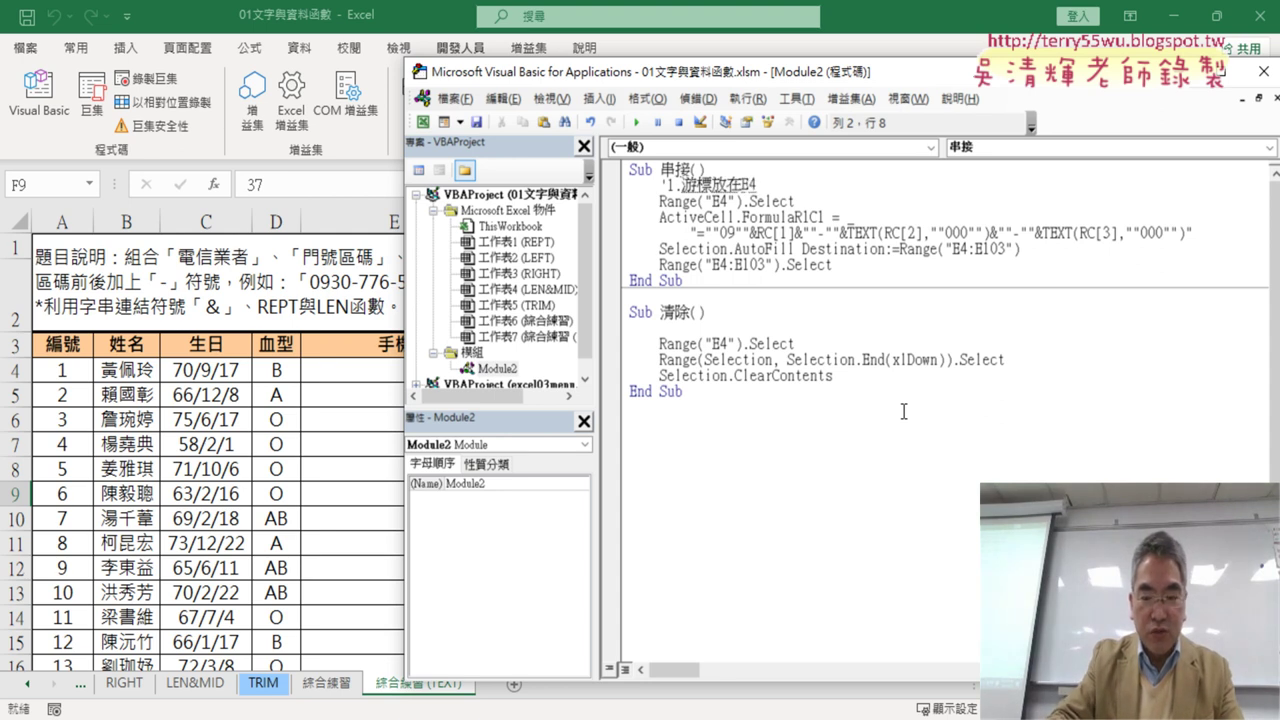
text(儲存)
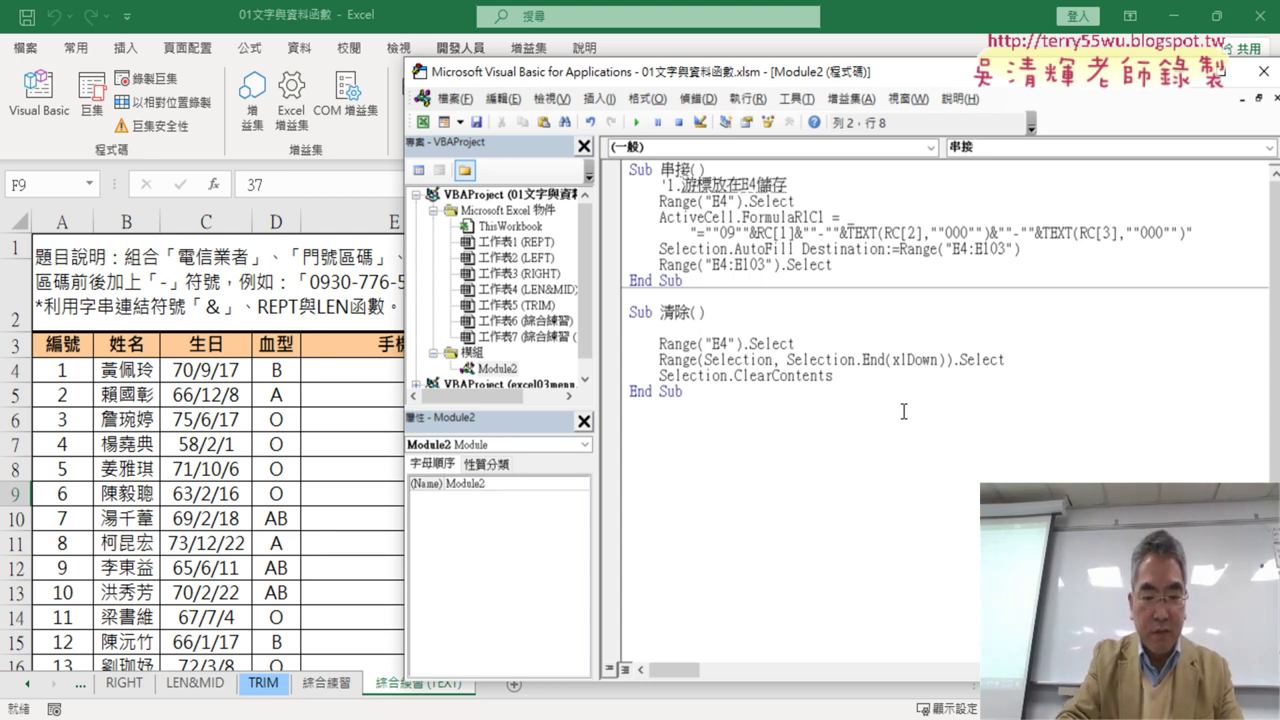
text(格)
key(Return)
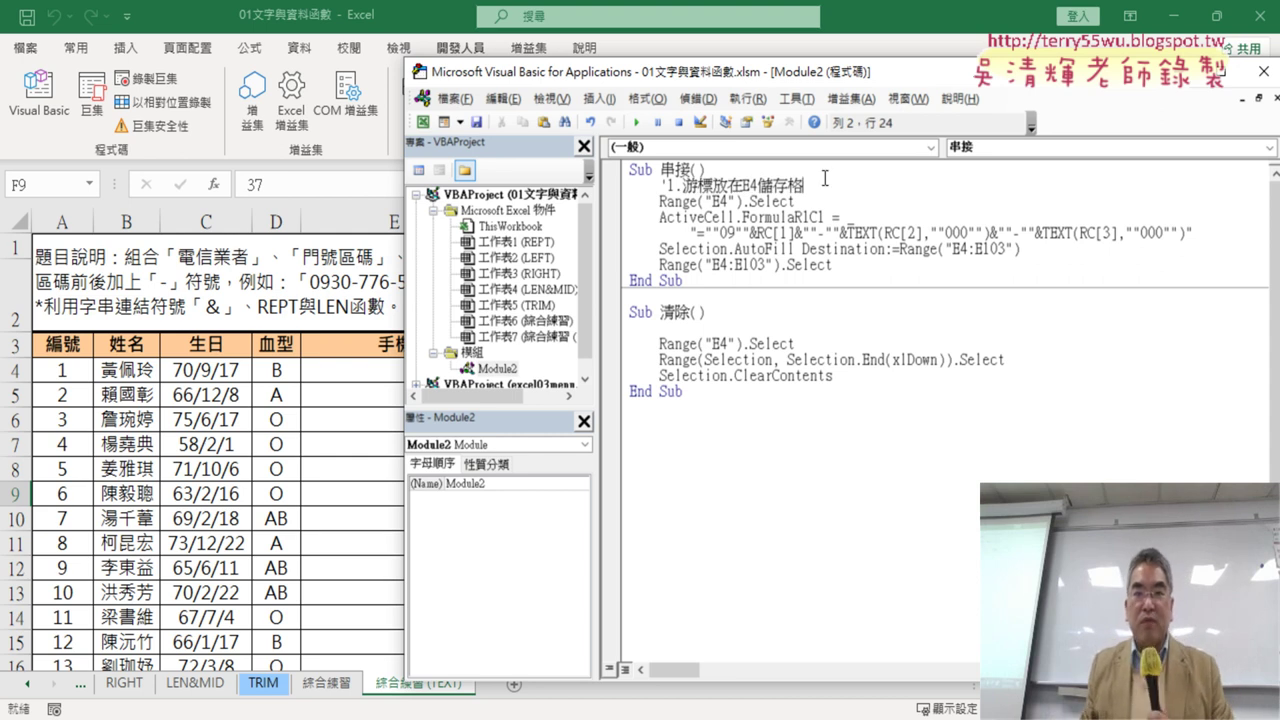
click(866, 217)
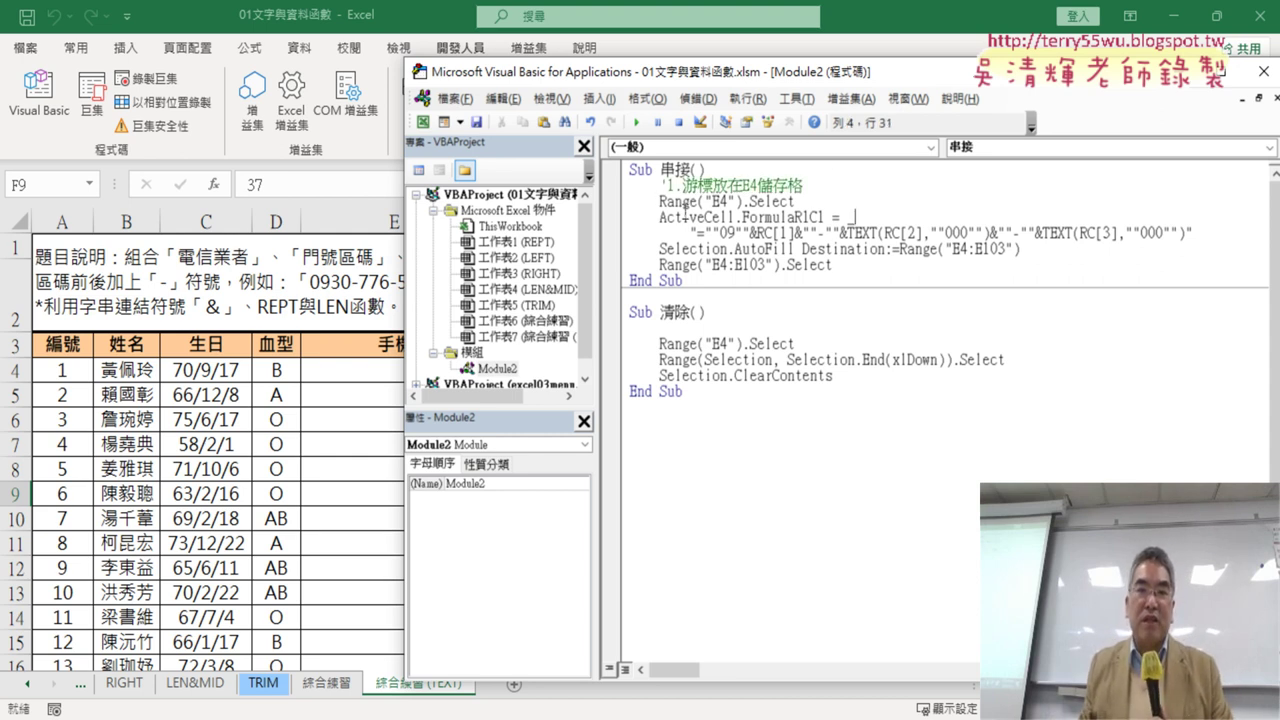
Step: Insert the comment '2.輸入公式 between Range("E4").Select and the FormulaR1C1 line
drag(659, 201, 798, 203)
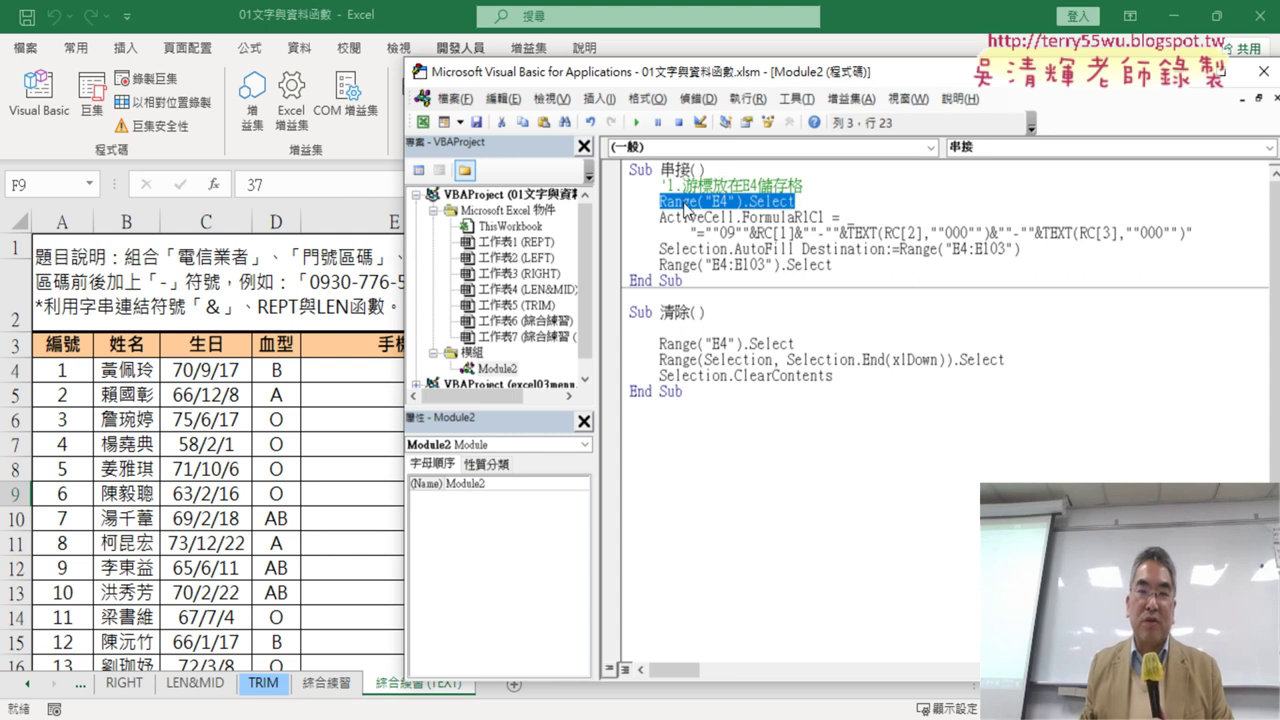
drag(659, 201, 742, 202)
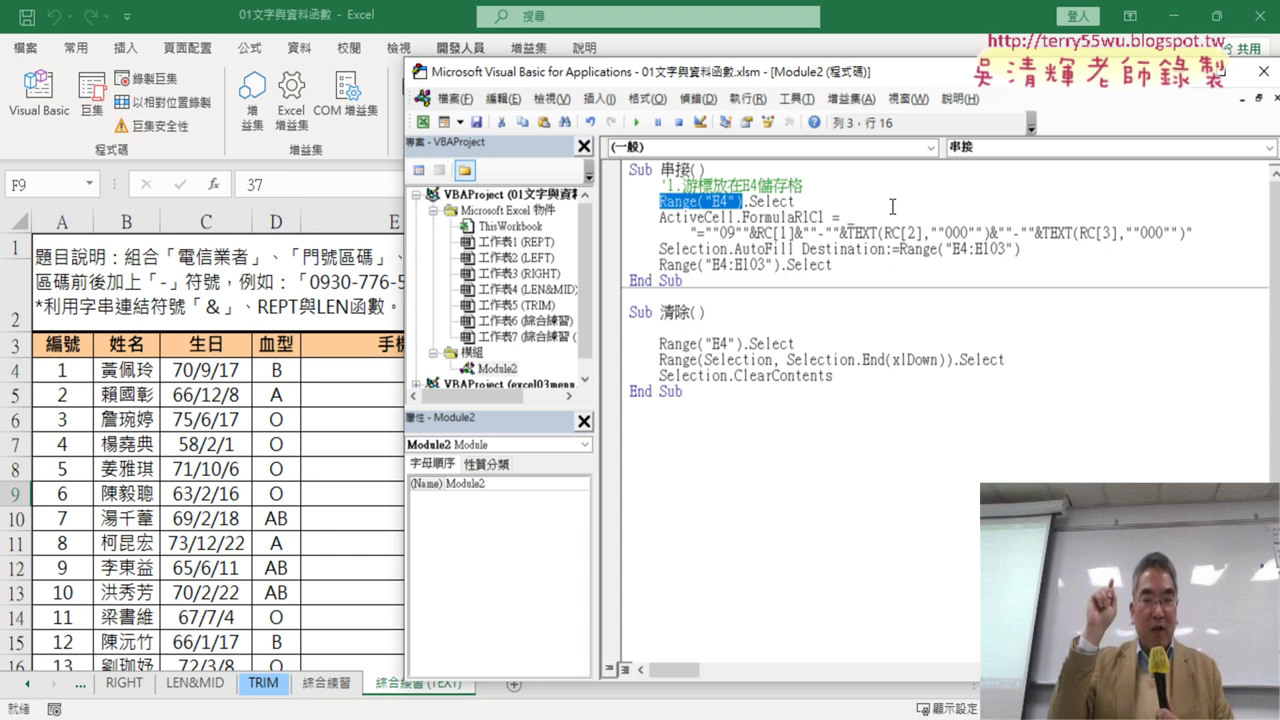
click(818, 203)
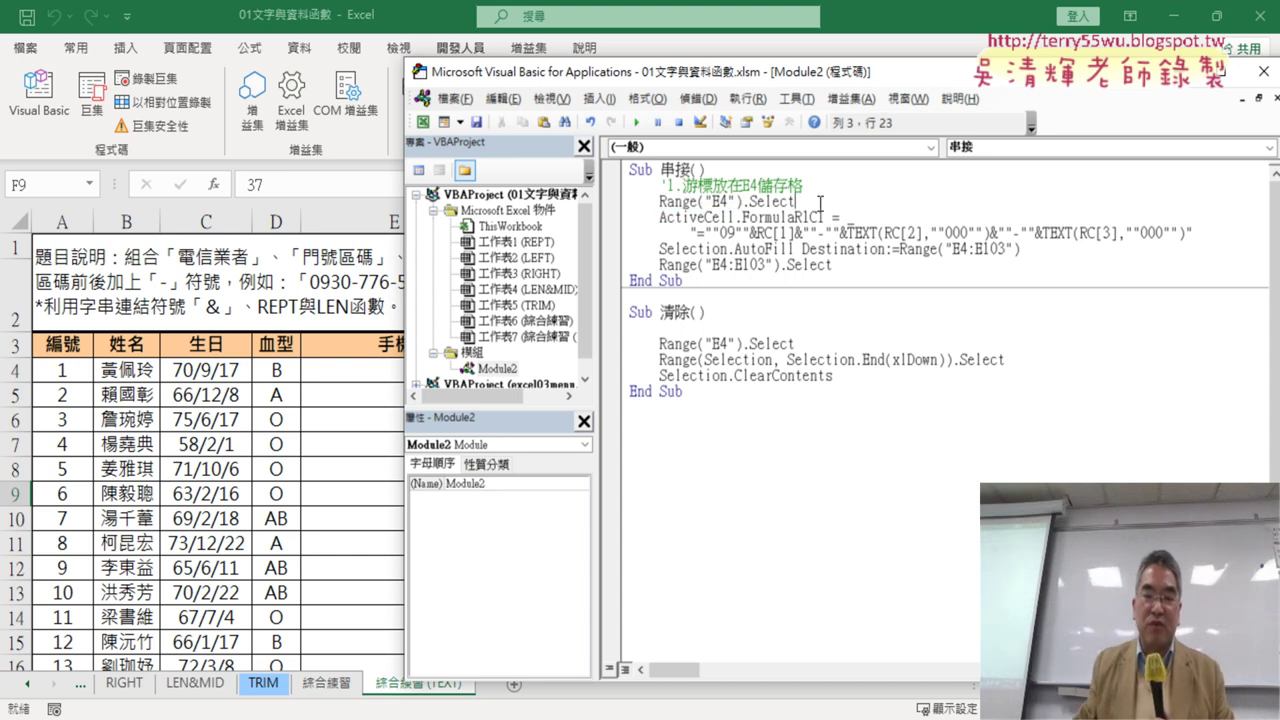
key(Return)
text(')
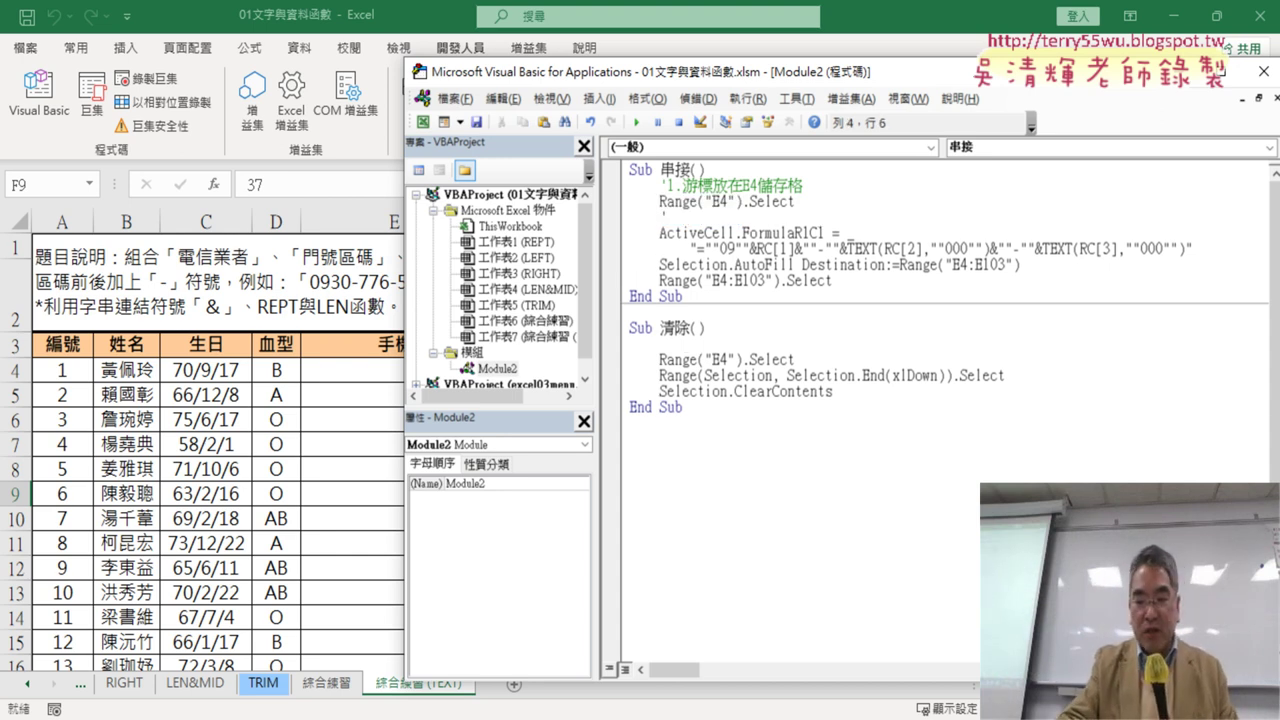
text(2.)
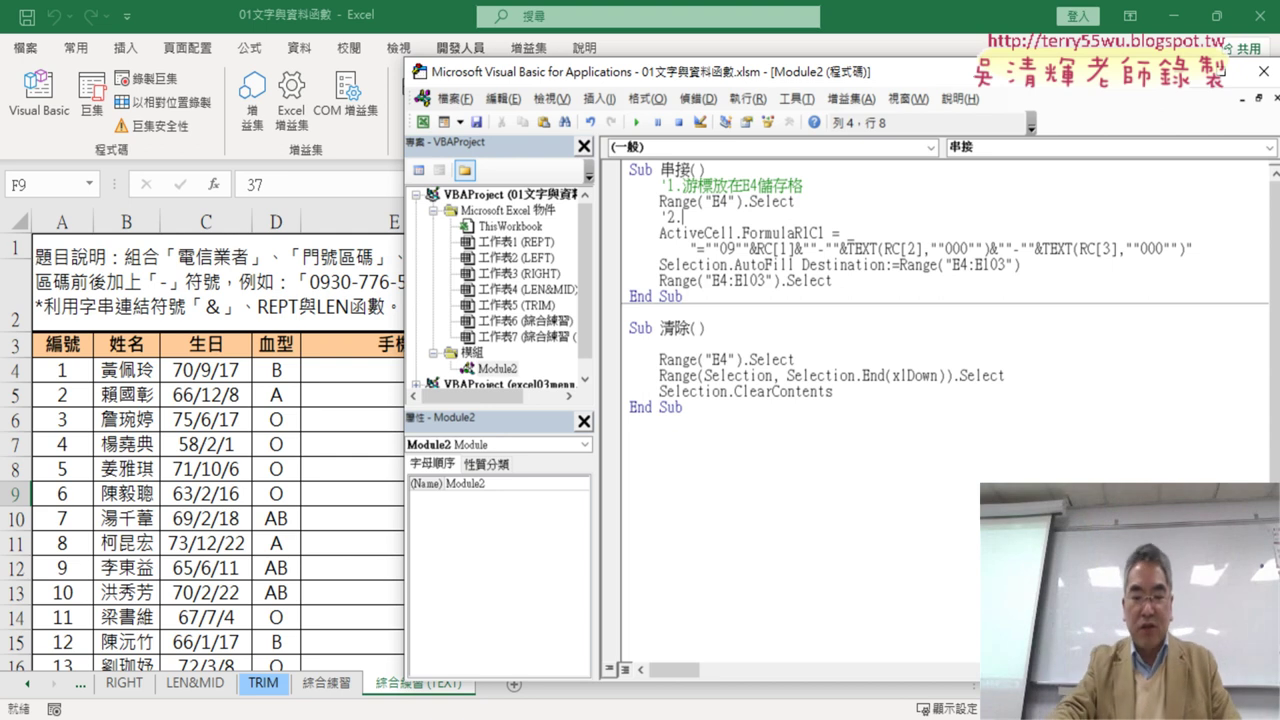
text(/)
key(BackSpace)
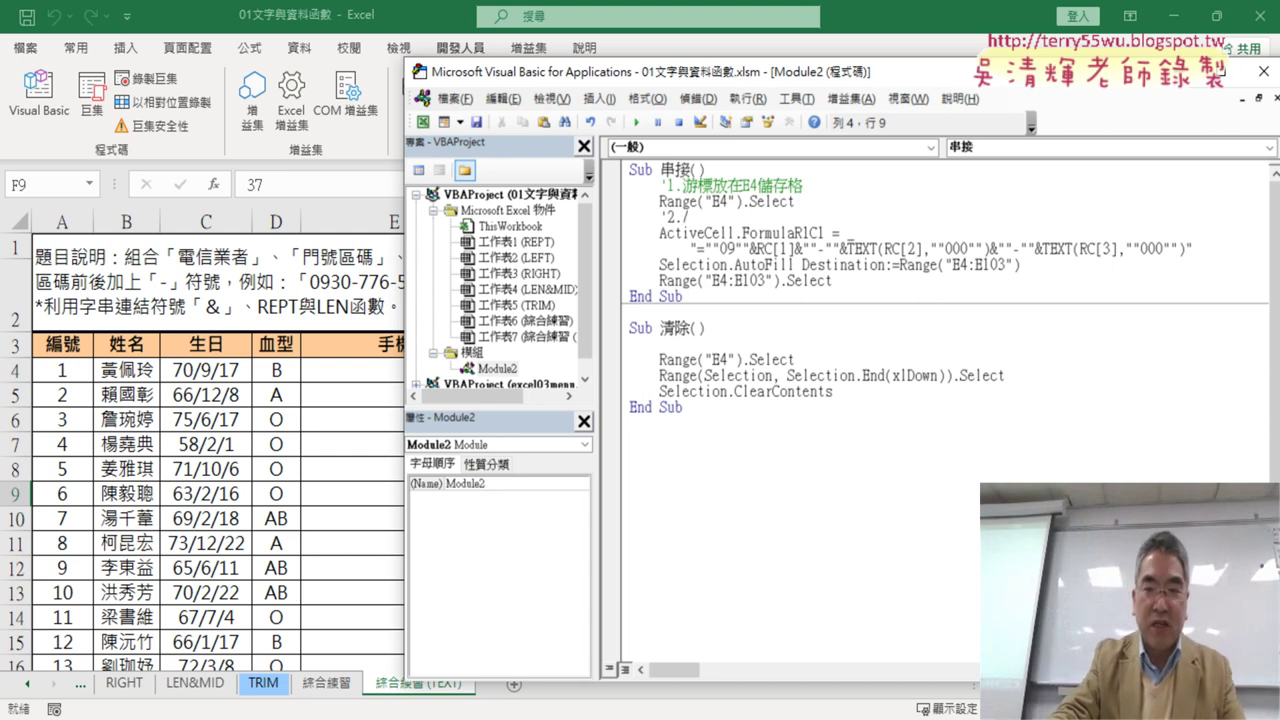
text(畫輸入)
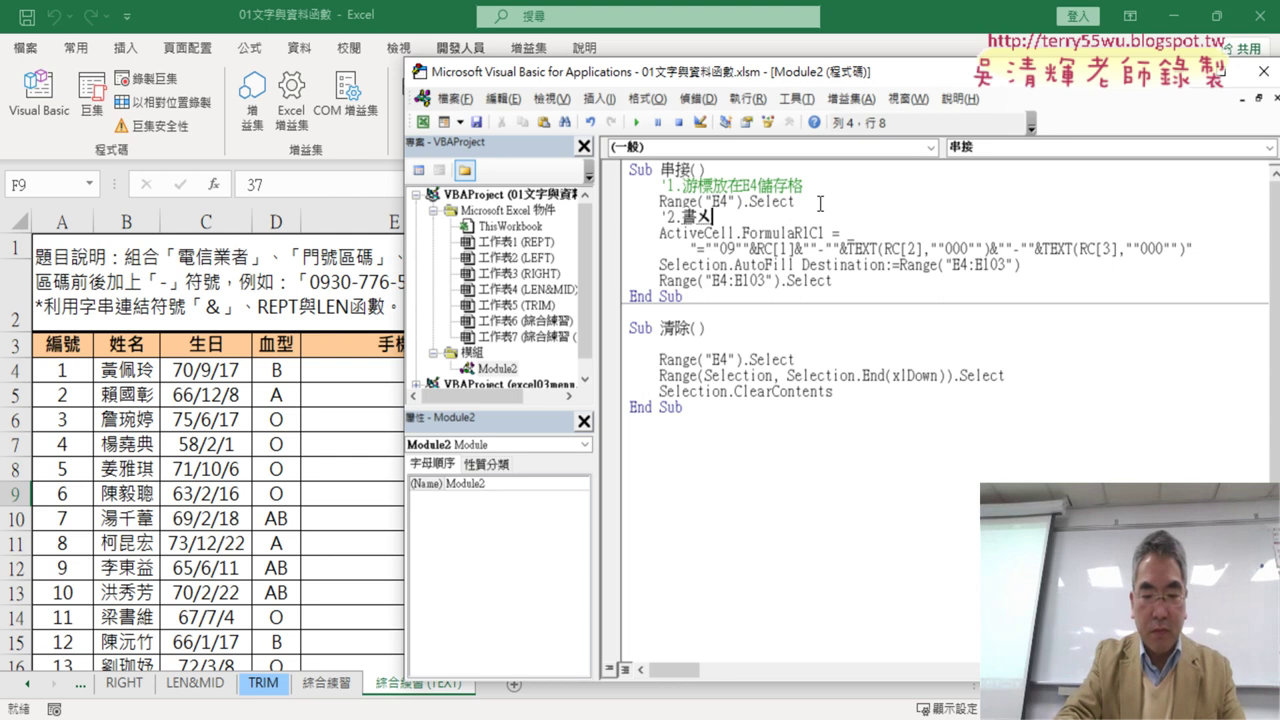
text(ㄍㄨ)
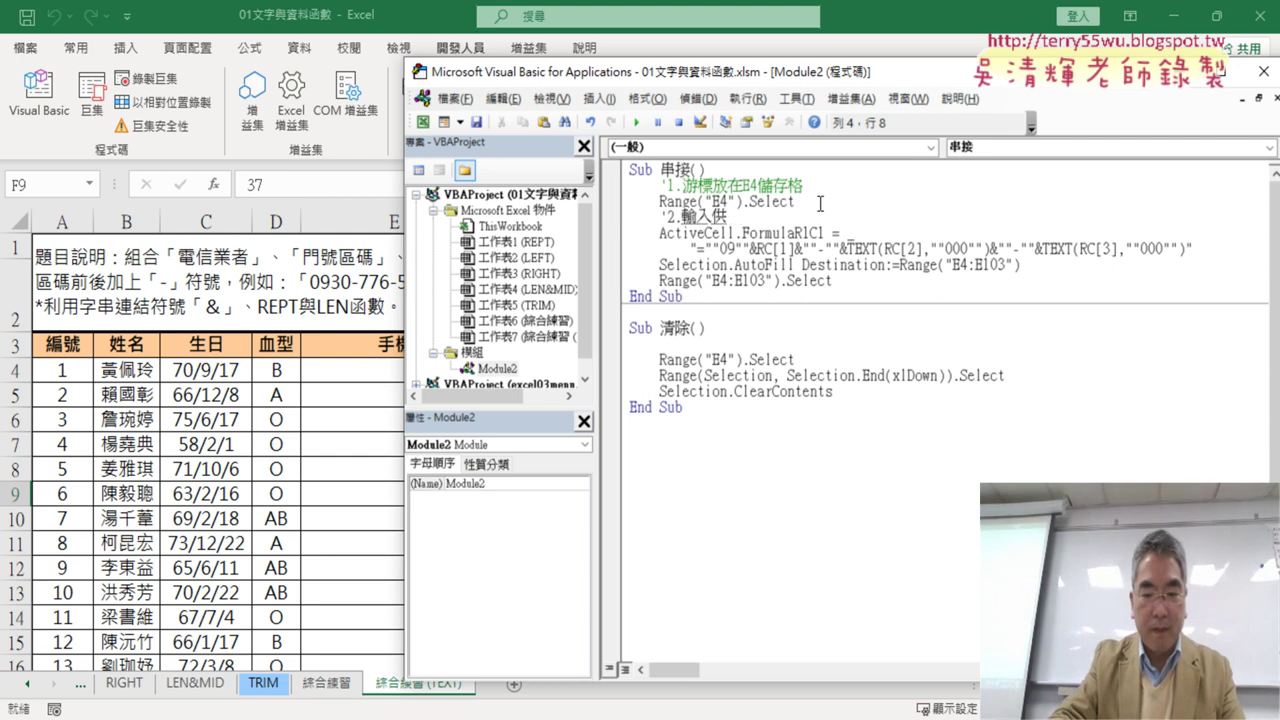
text(攻勢)
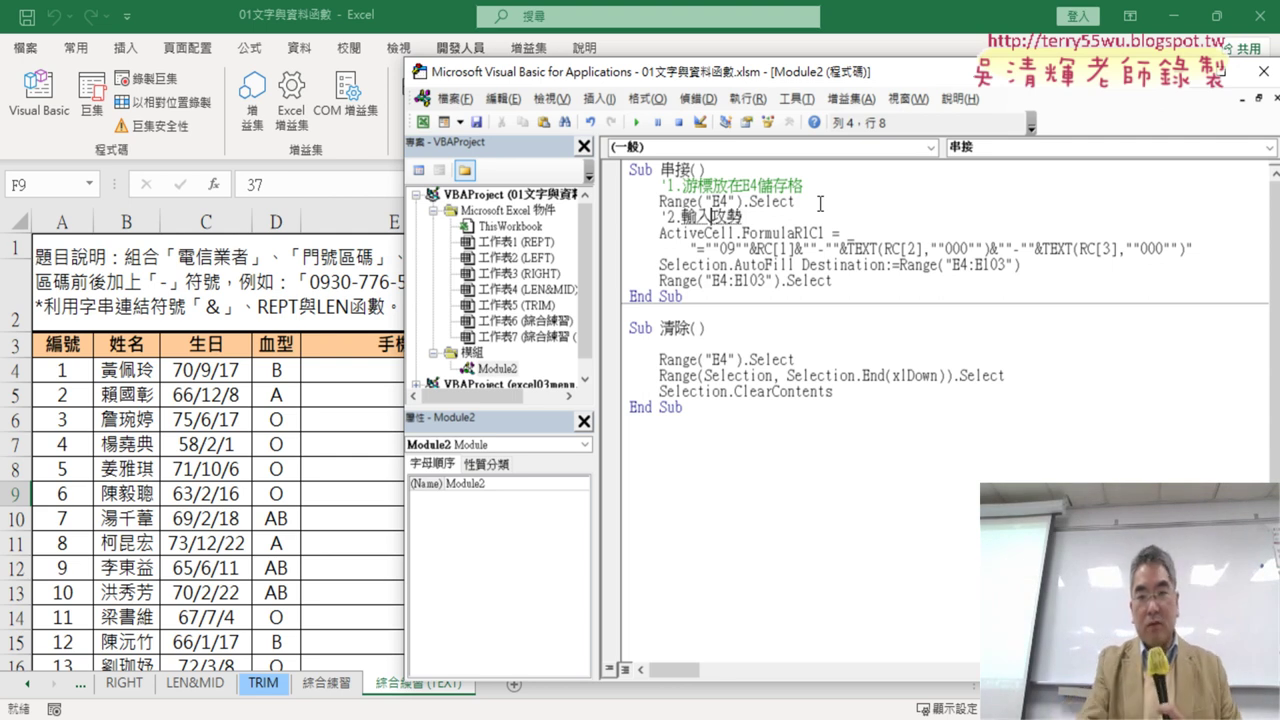
key(Down)
key(Down)
key(Down)
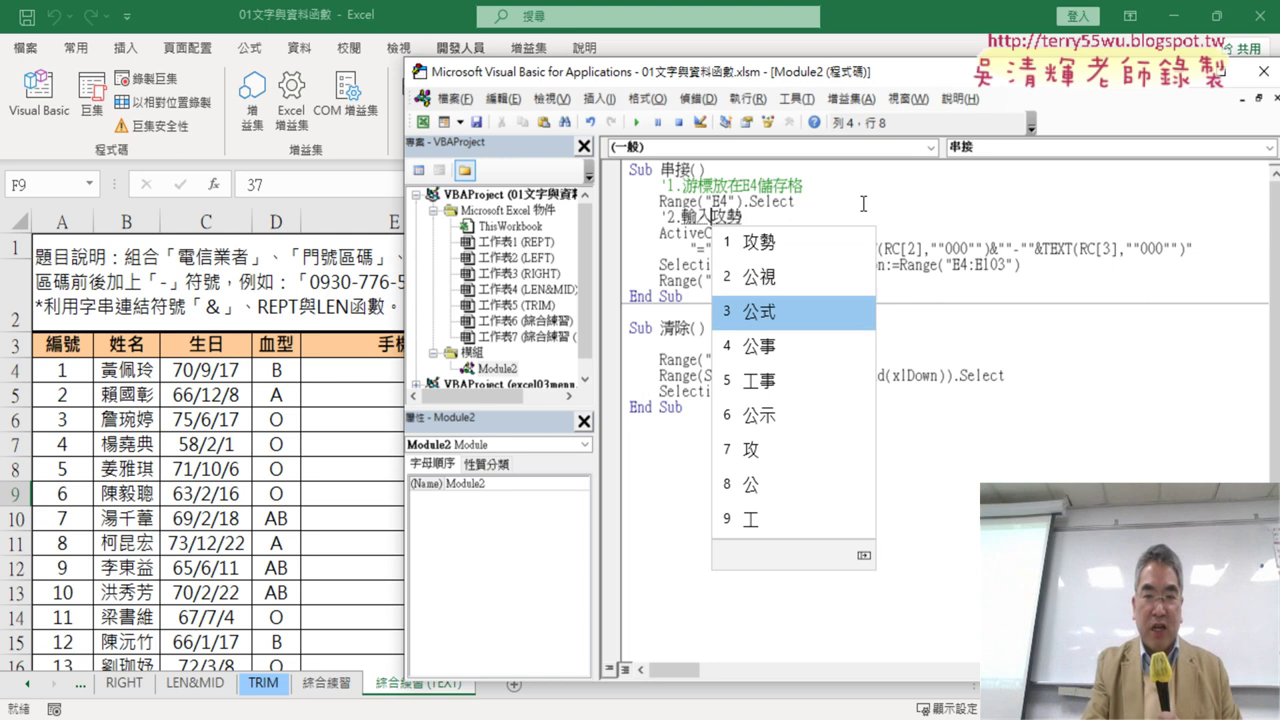
key(Return)
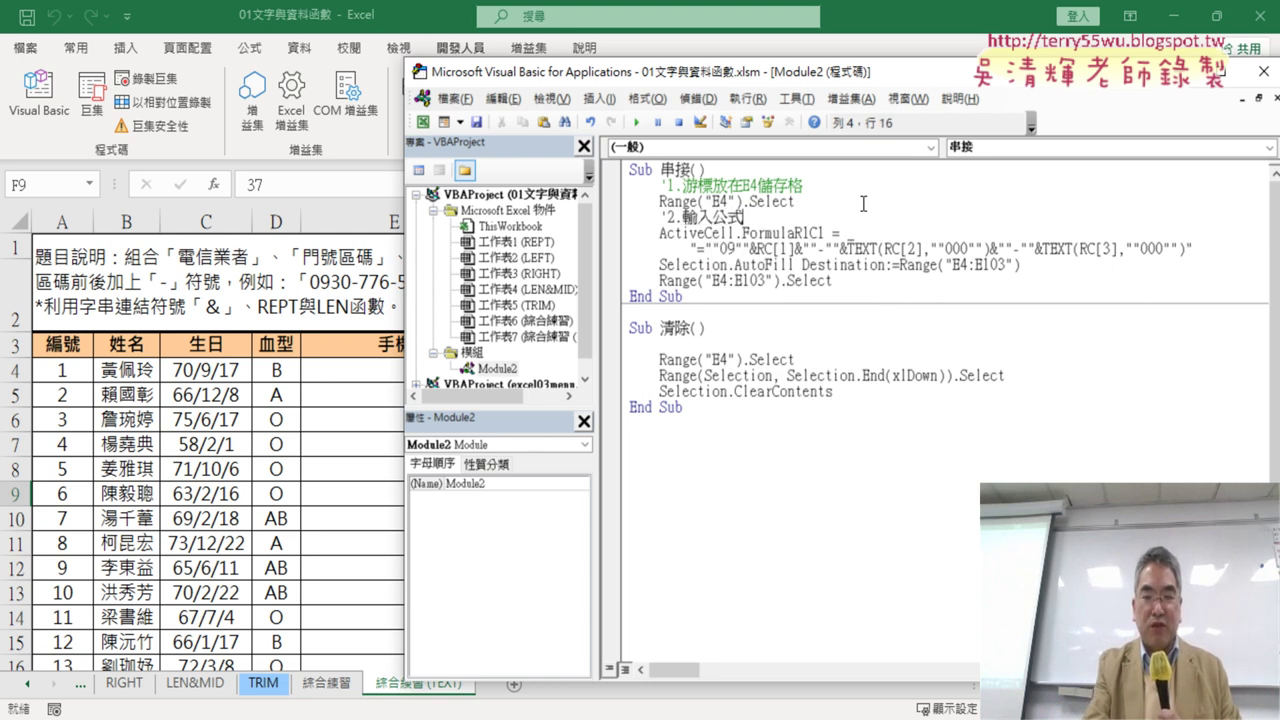
key(Down)
key(Down)
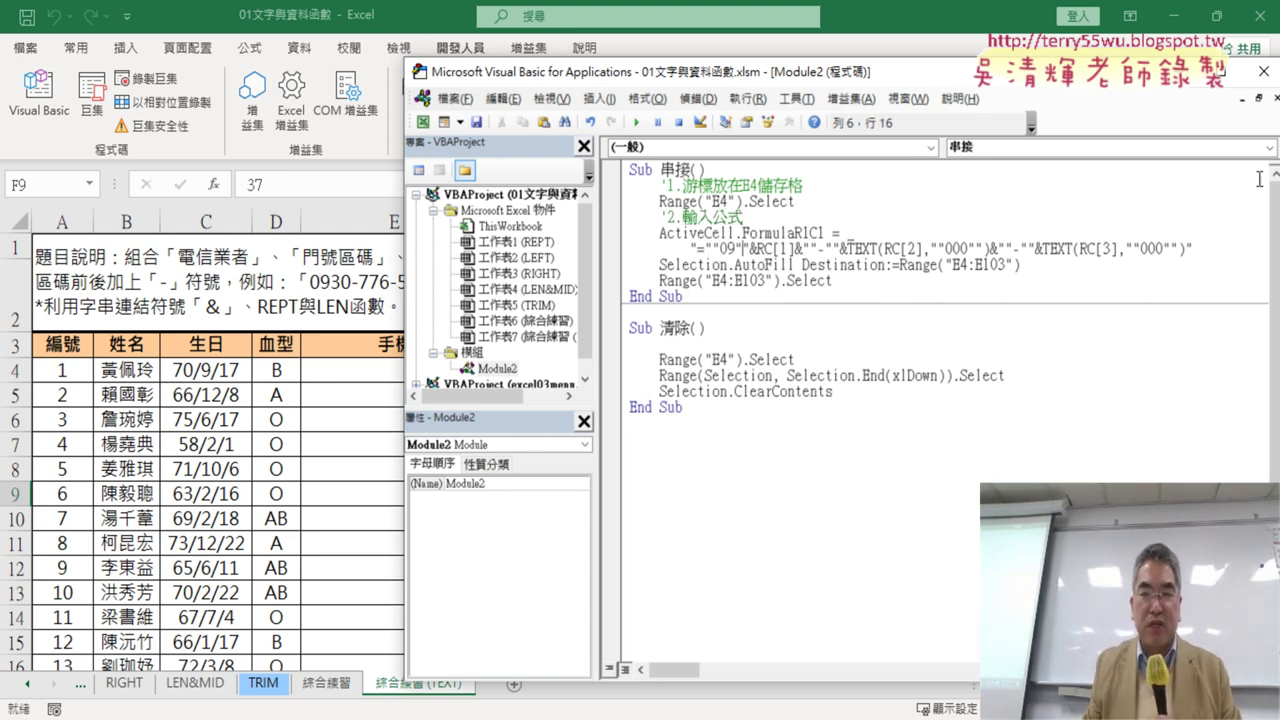
Step: Insert the comment '3.向下填滿 above the Selection.AutoFill line in 串接
key(Return)
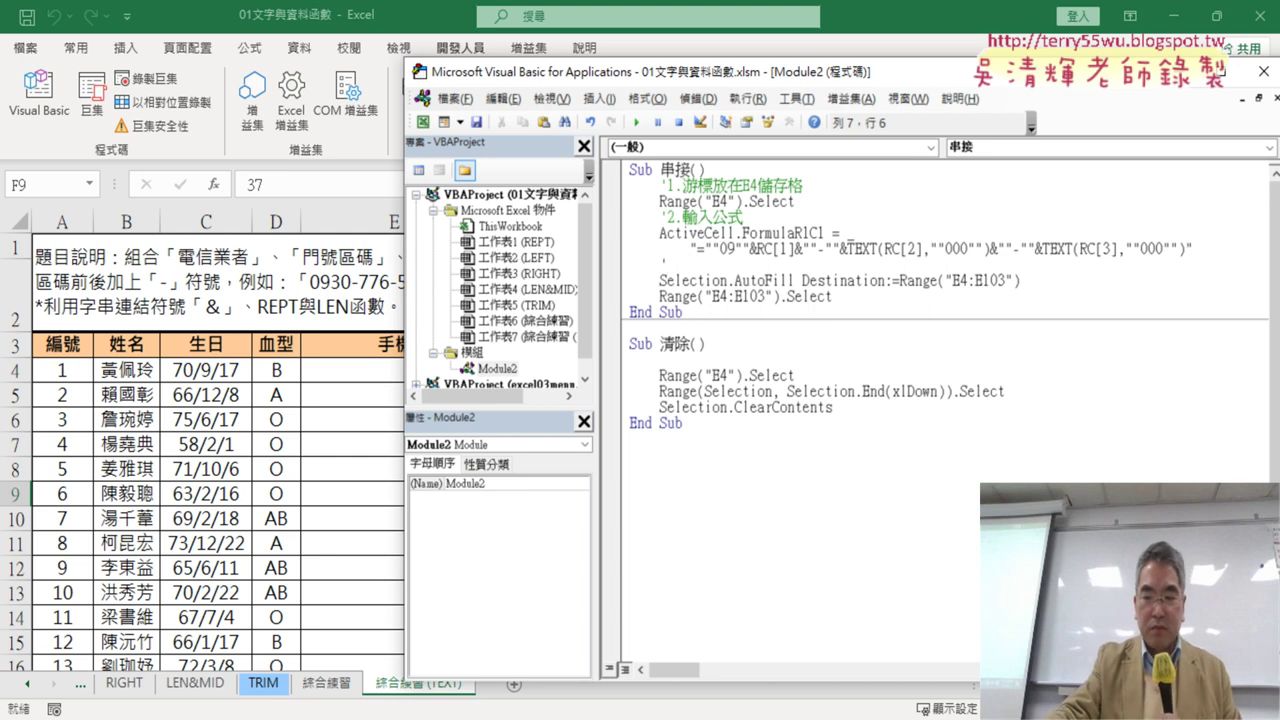
text(3.)
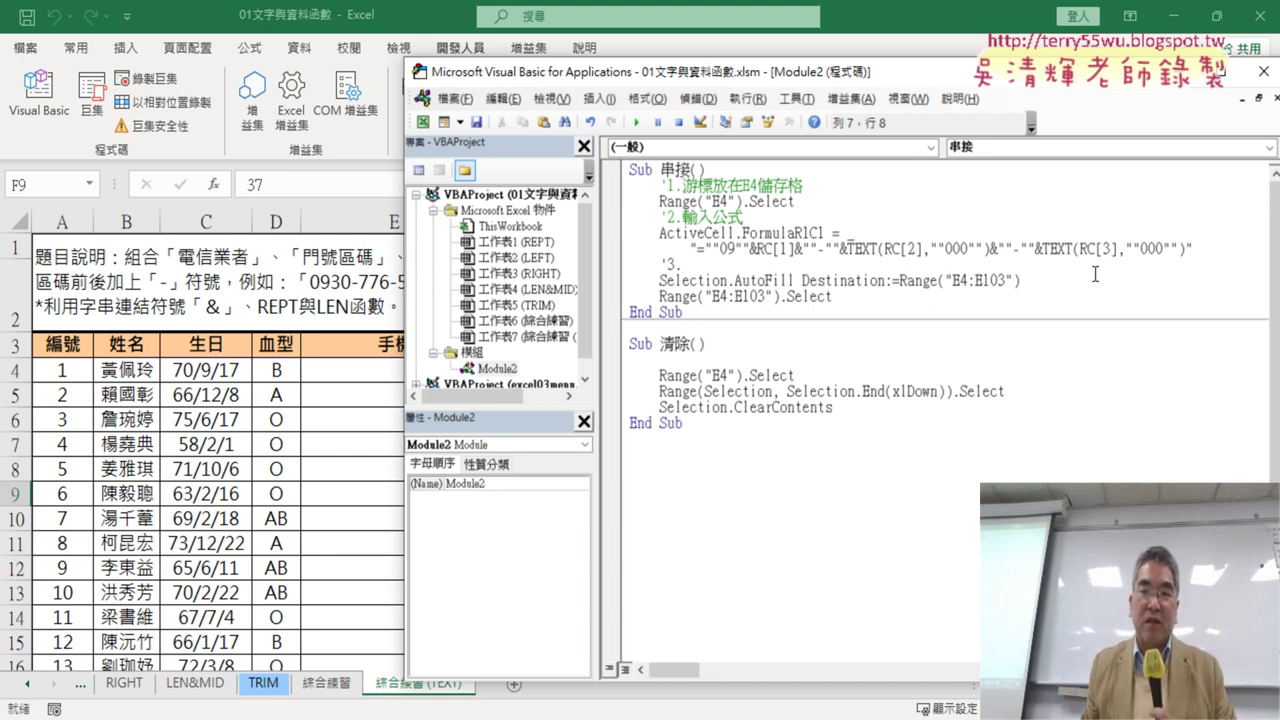
drag(741, 281, 797, 280)
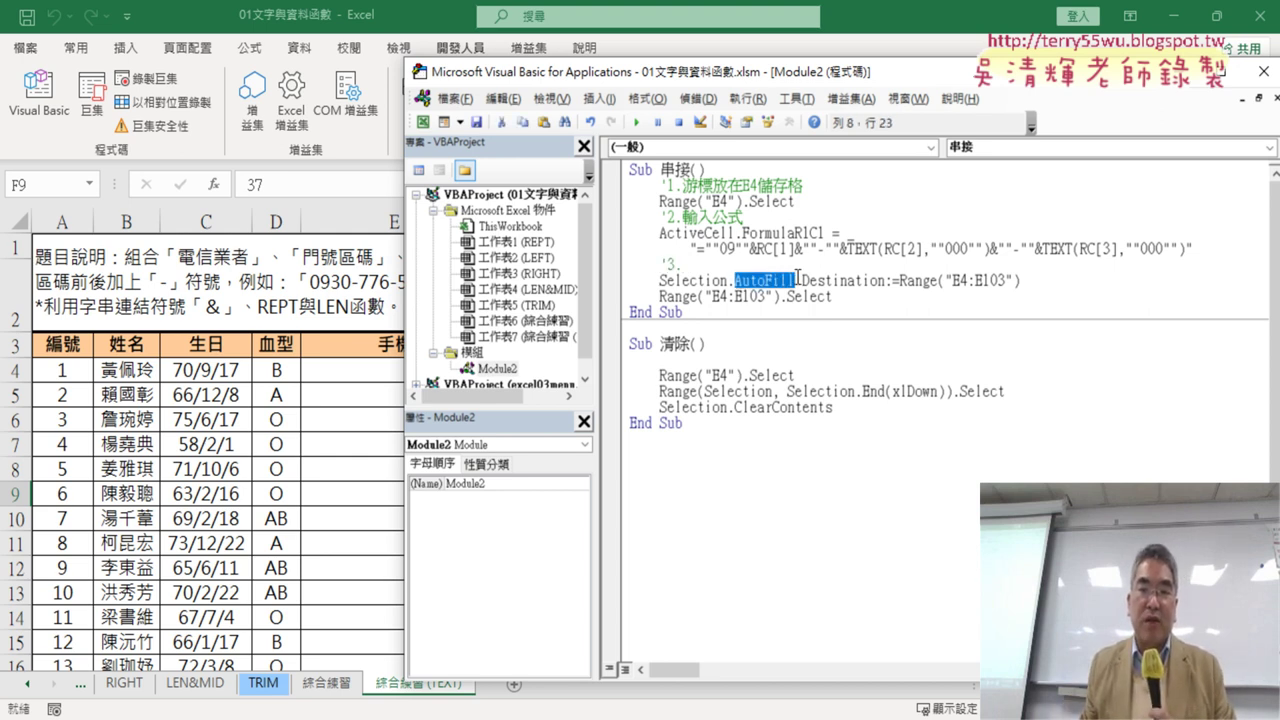
click(795, 266)
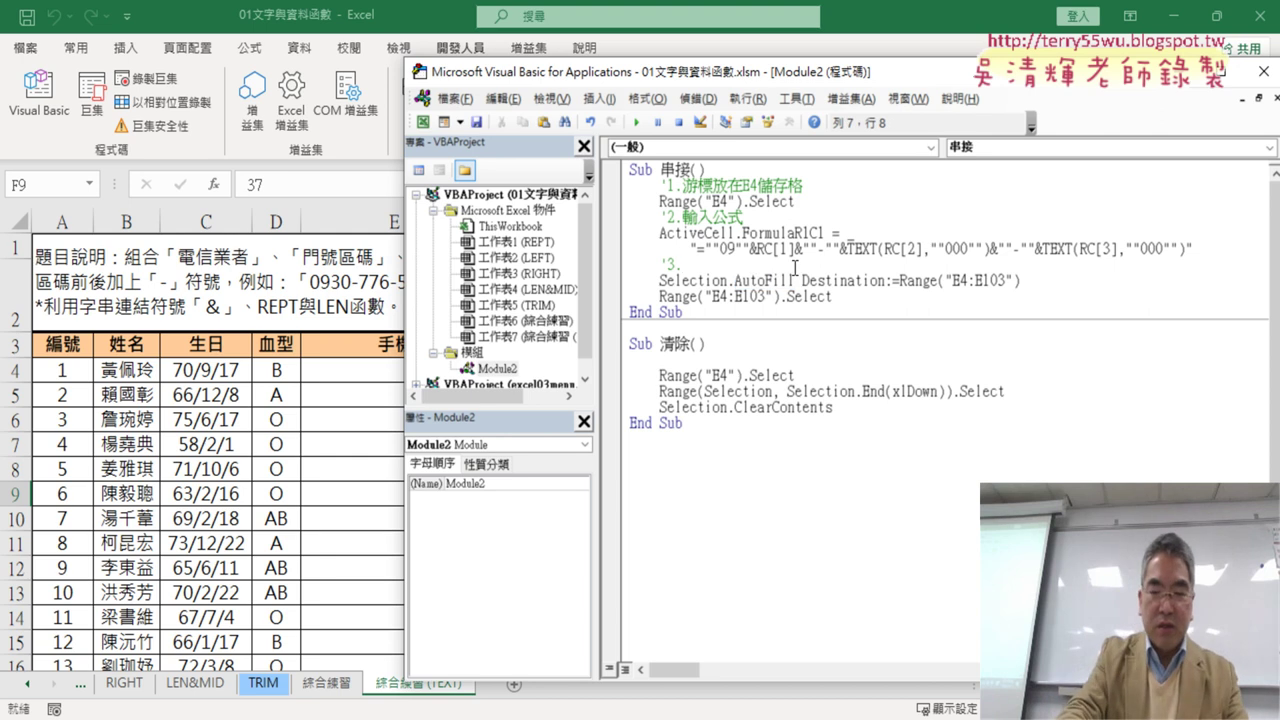
text(ce)
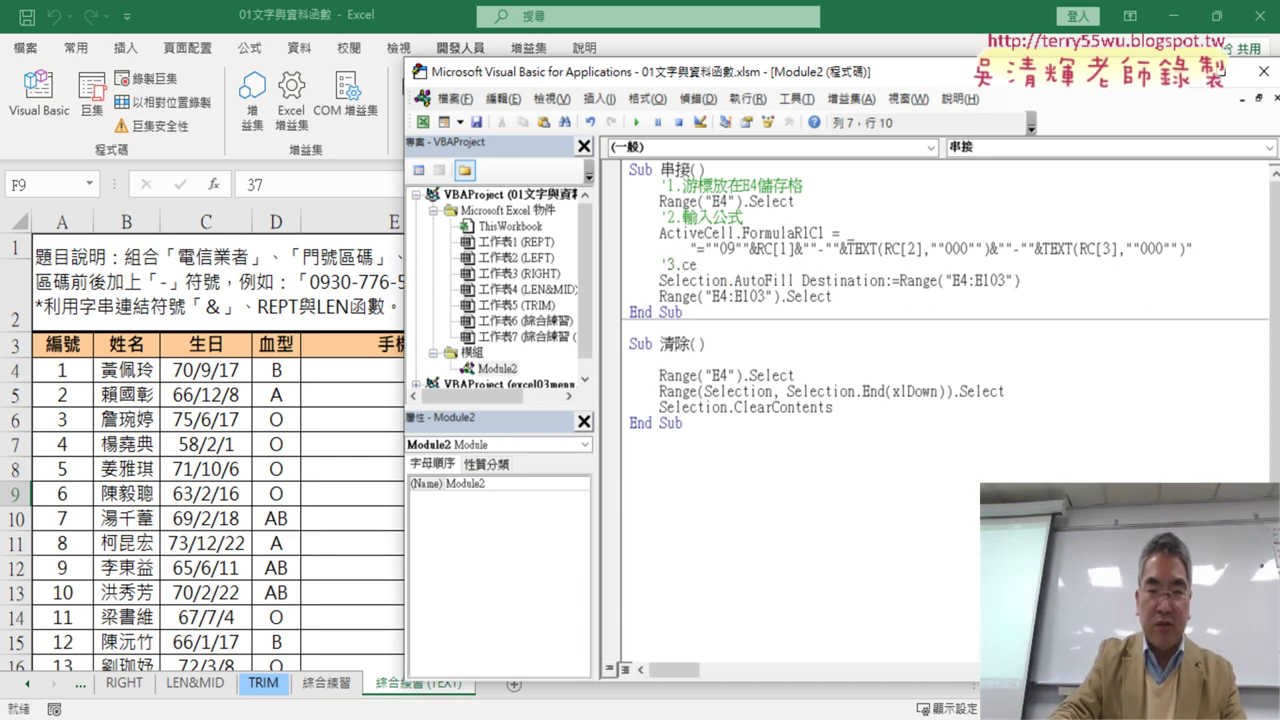
key(BackSpace)
key(BackSpace)
text(ㄒㄧㄤ)
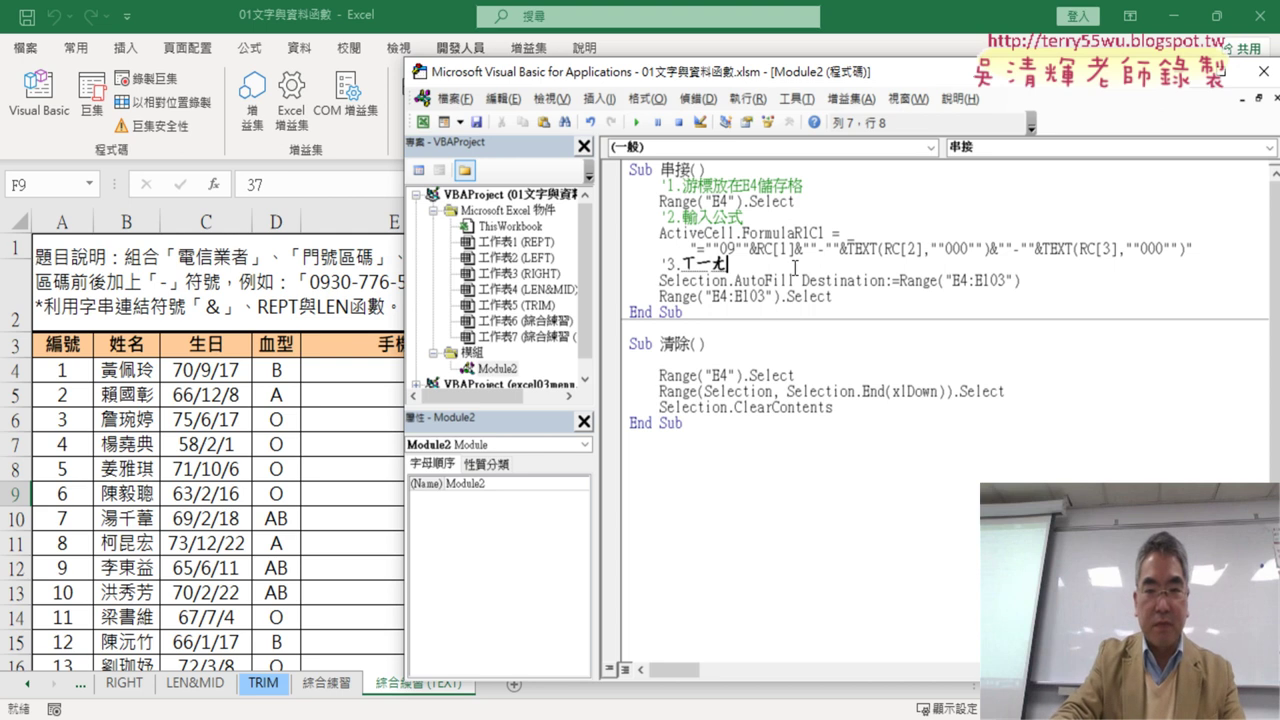
text(ˋㄒㄧㄚˋㄊㄧ)
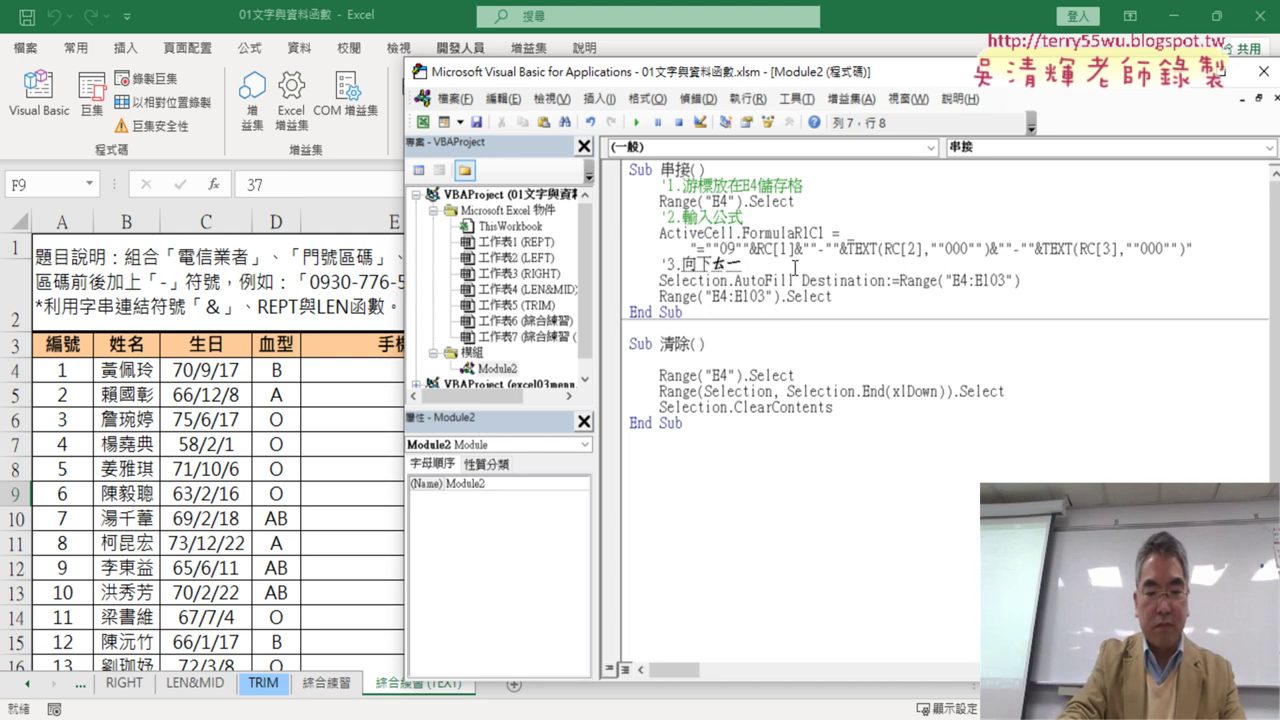
text(ㄢˊㄇㄢˇ)
key(Return)
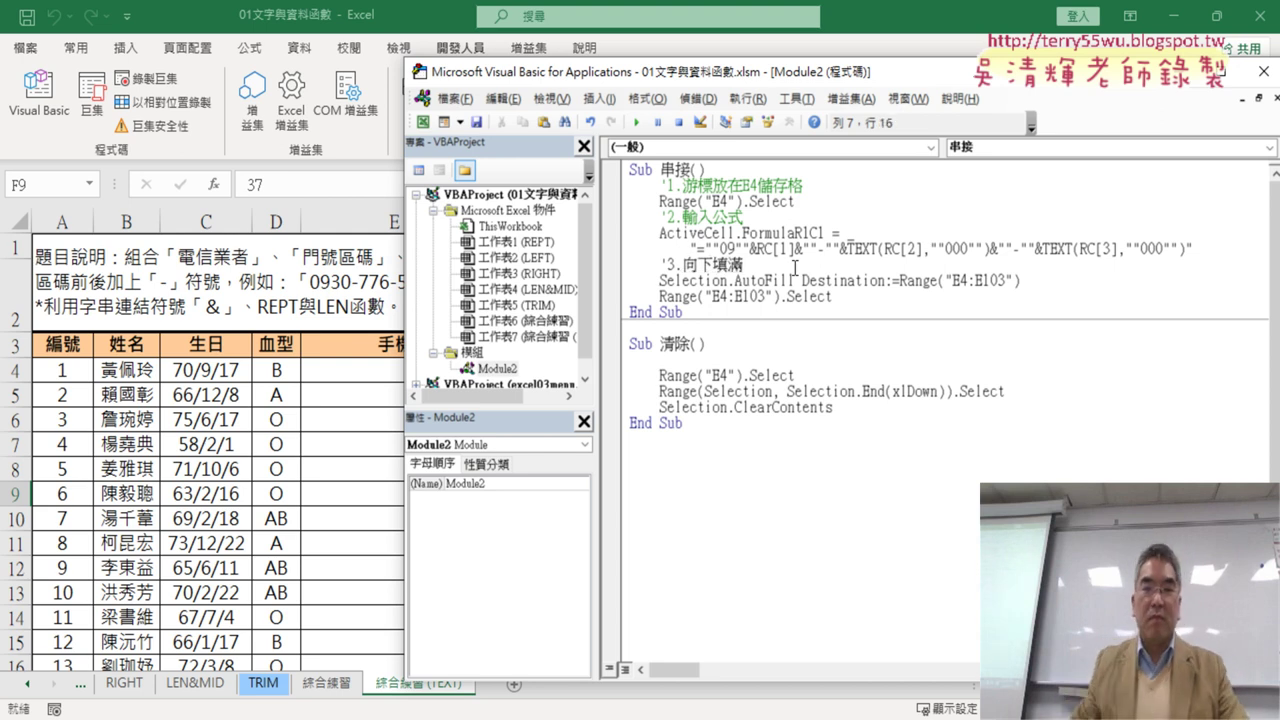
click(918, 290)
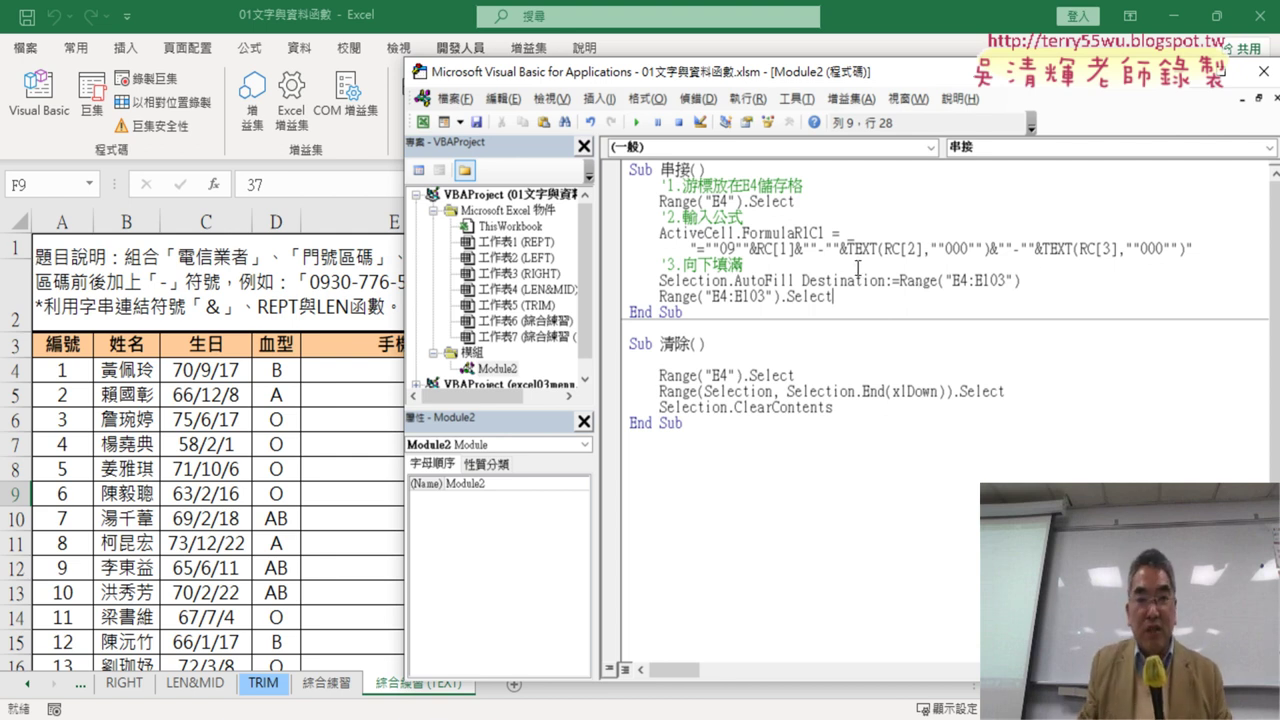
Step: Copy the '1.游標放在E4儲存格 comment into the 清除 macro
click(668, 186)
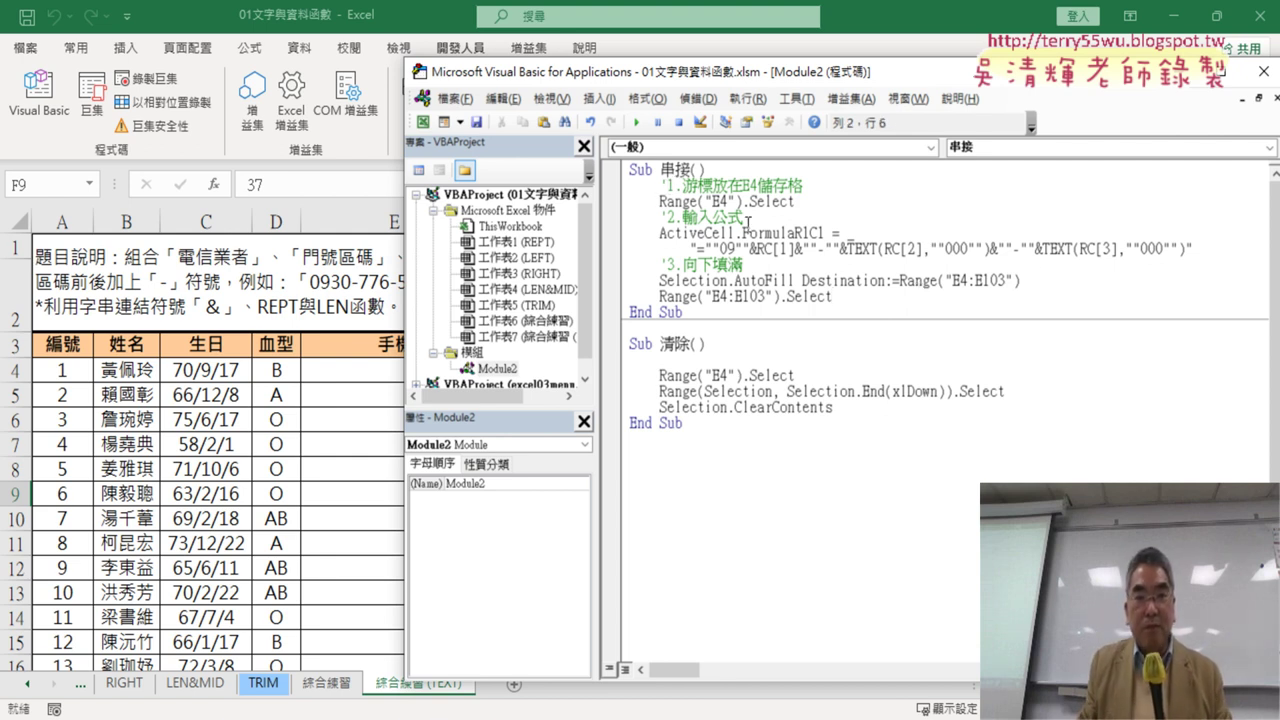
click(745, 360)
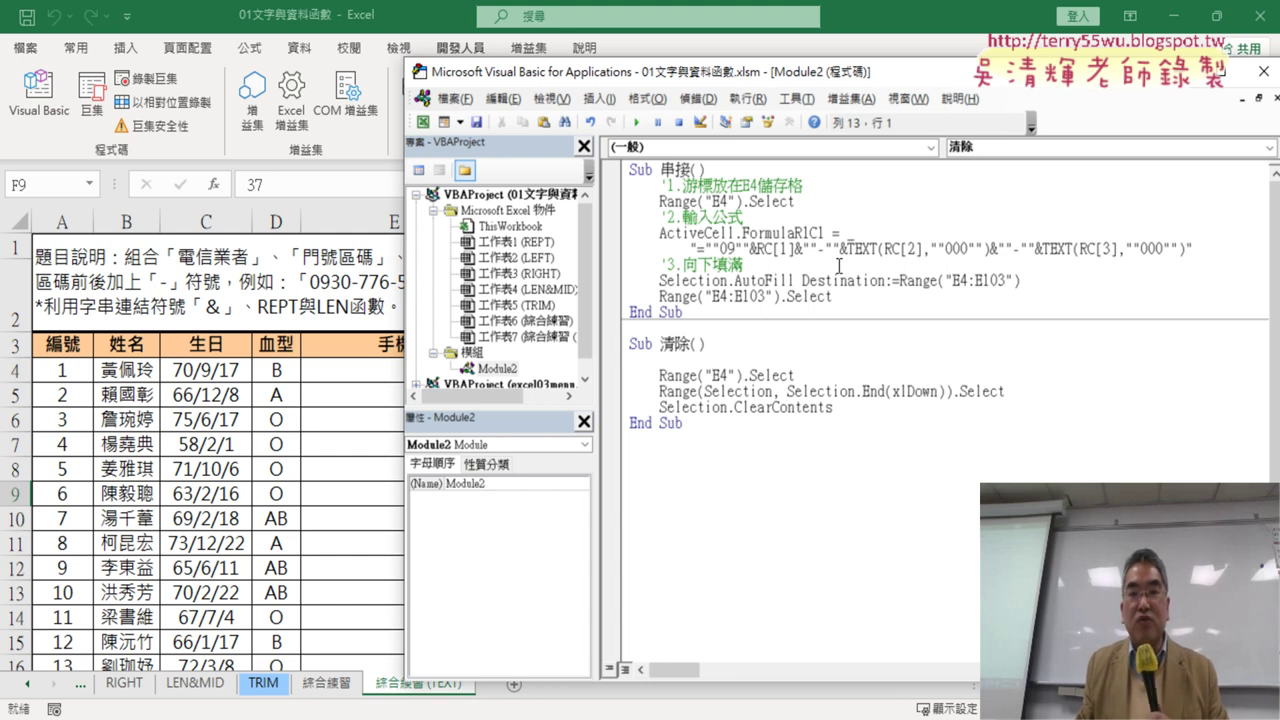
drag(804, 185, 622, 185)
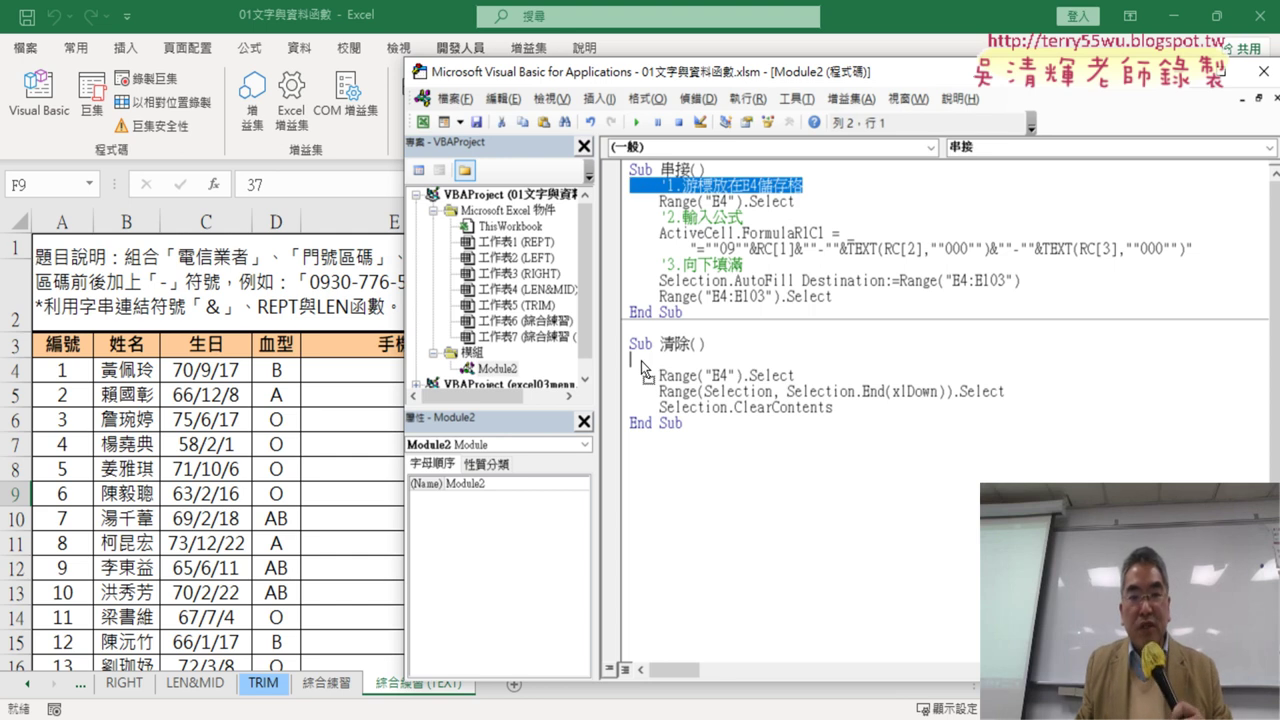
ctrl+drag(716, 185, 641, 364)
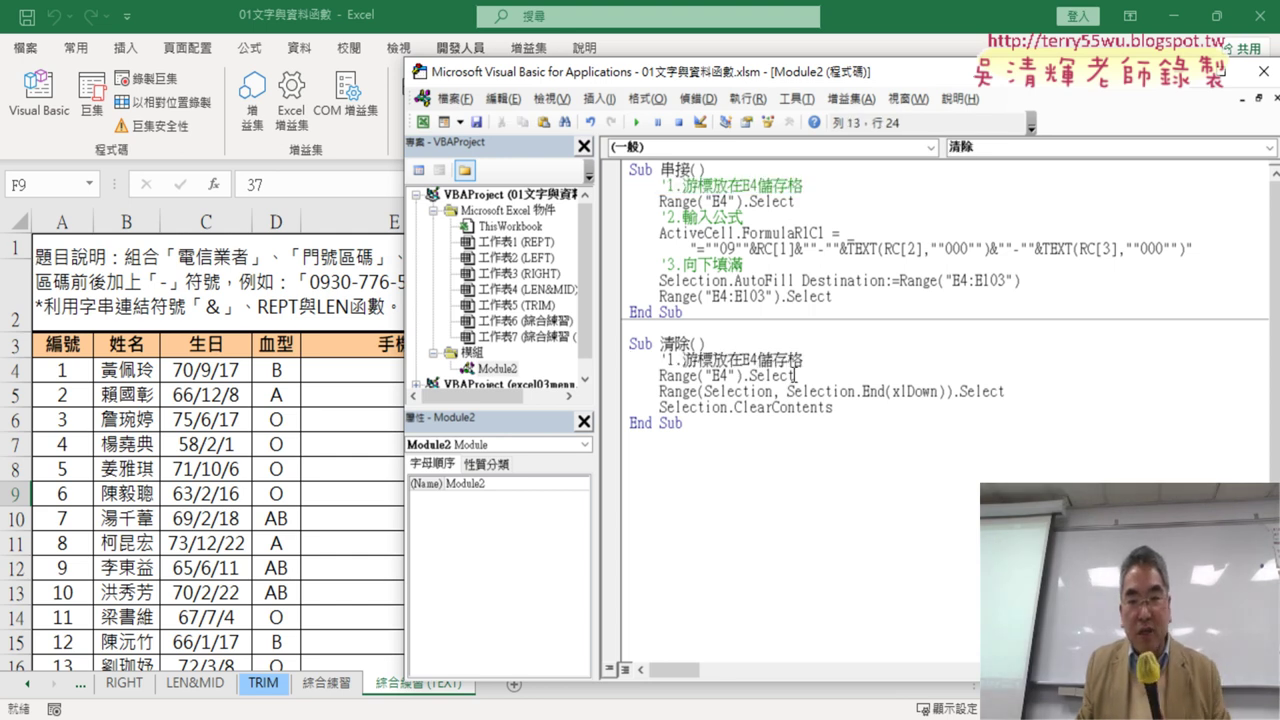
Step: Add the comment '2.CTRL+SHIFT+向下 above 清除's range-selection line
key(Return)
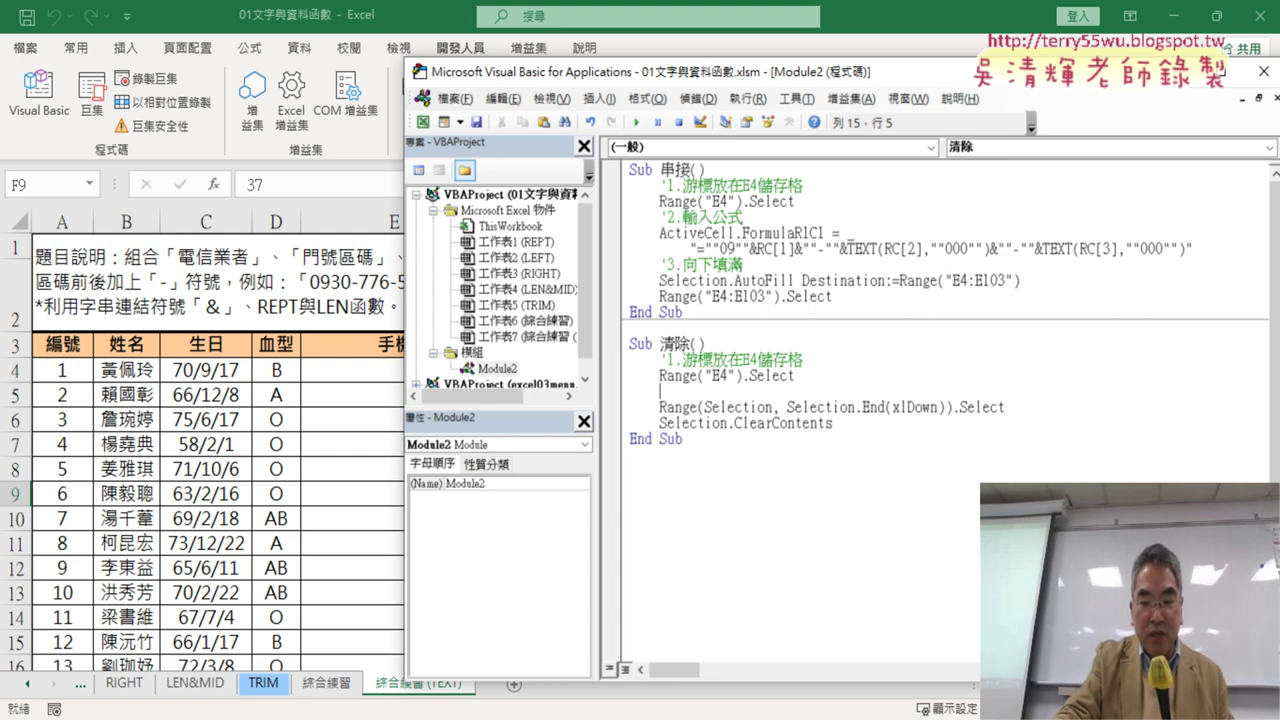
text('2.)
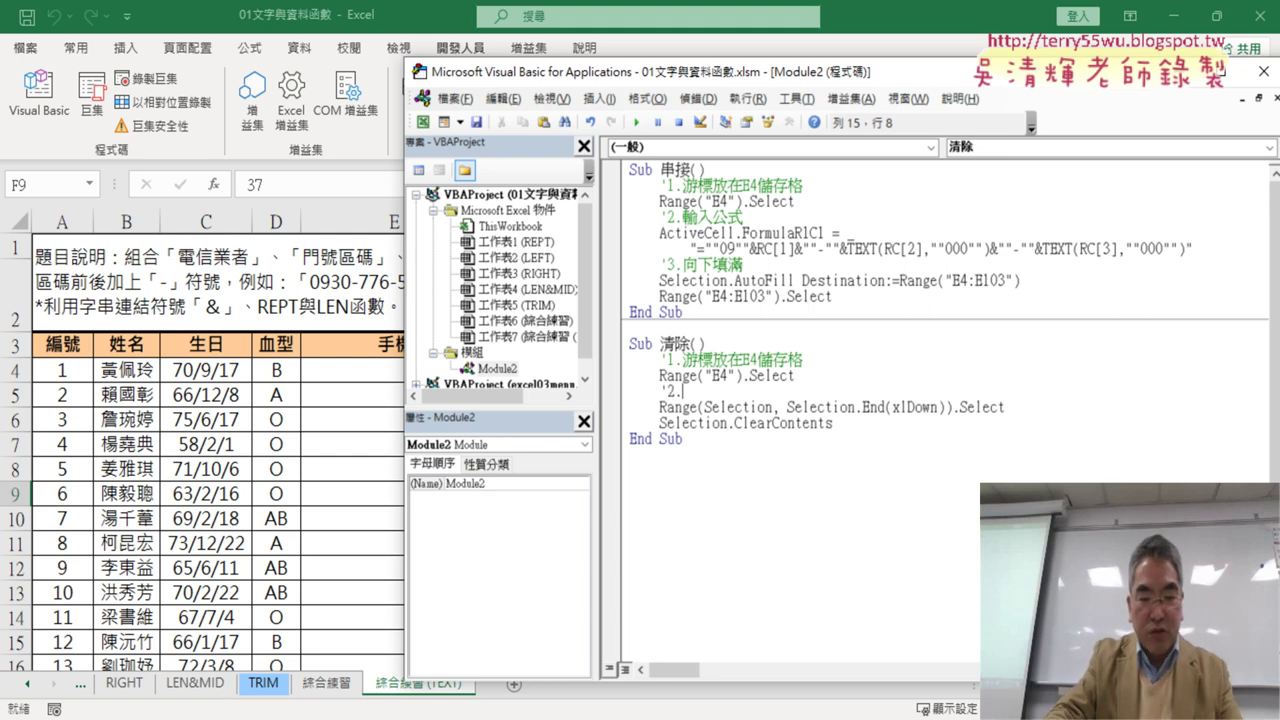
key(ctrl+t)
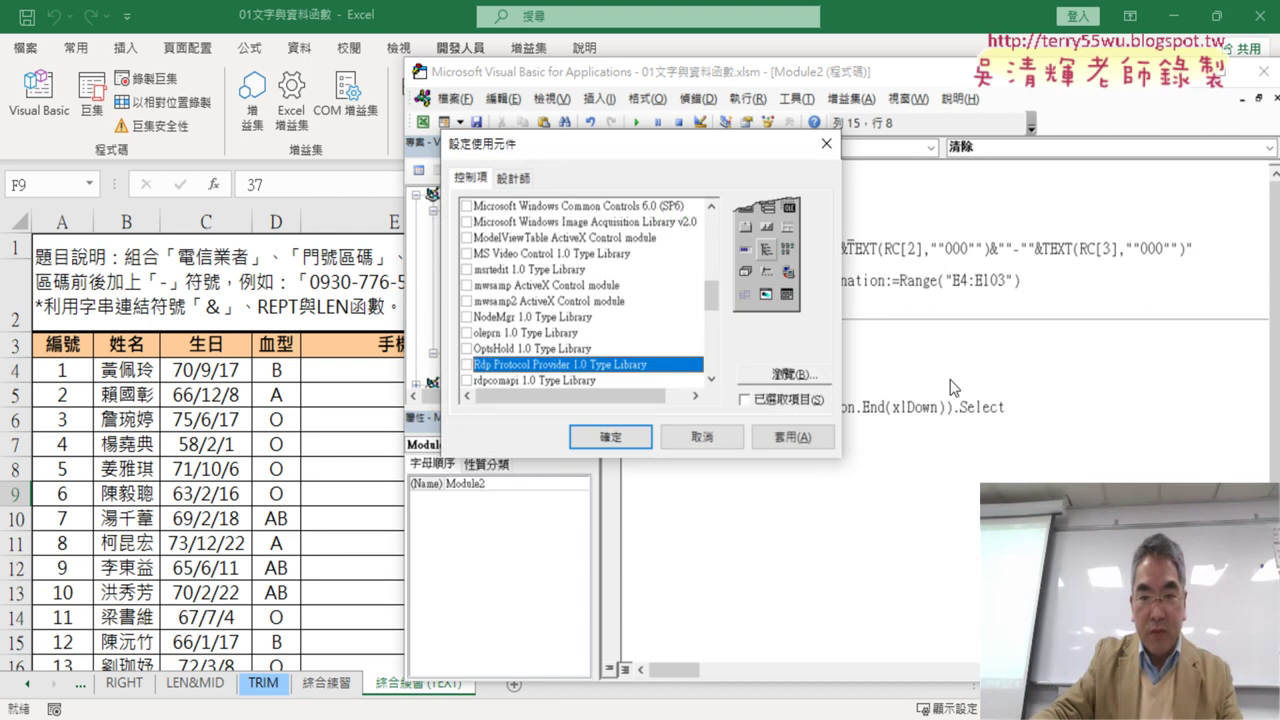
click(702, 437)
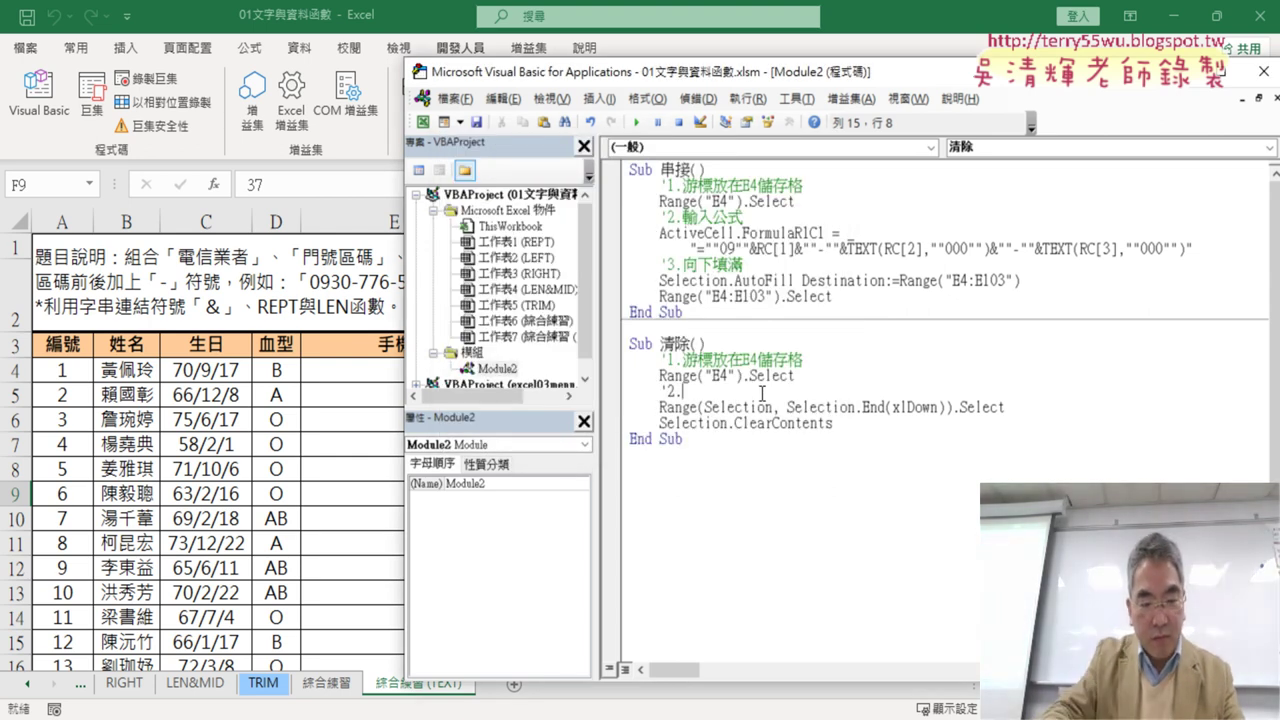
text(C)
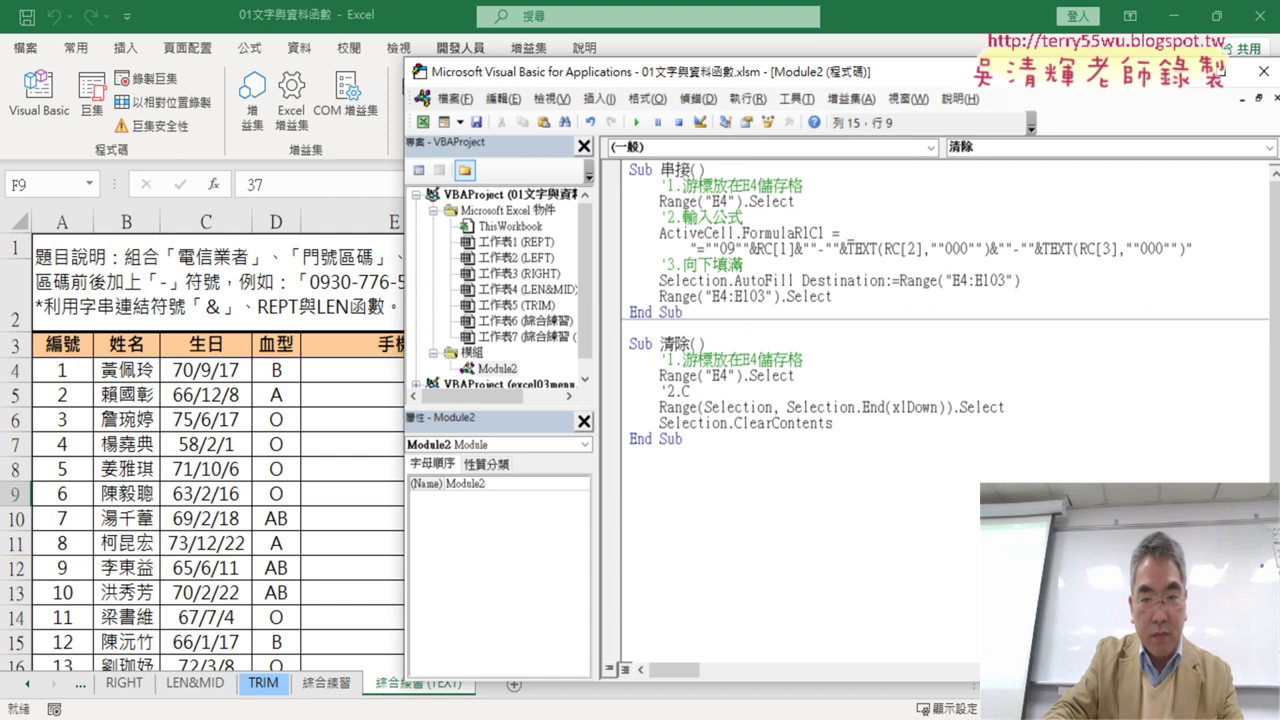
text(TRL)
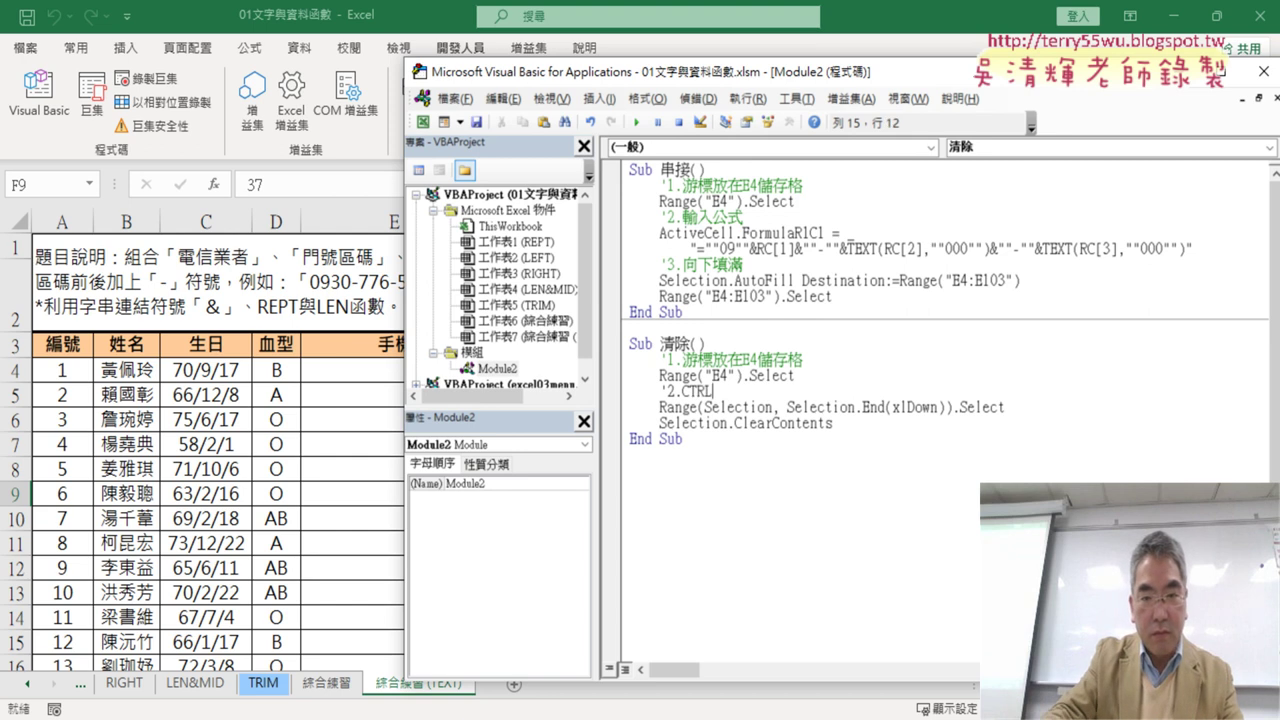
text(+SH)
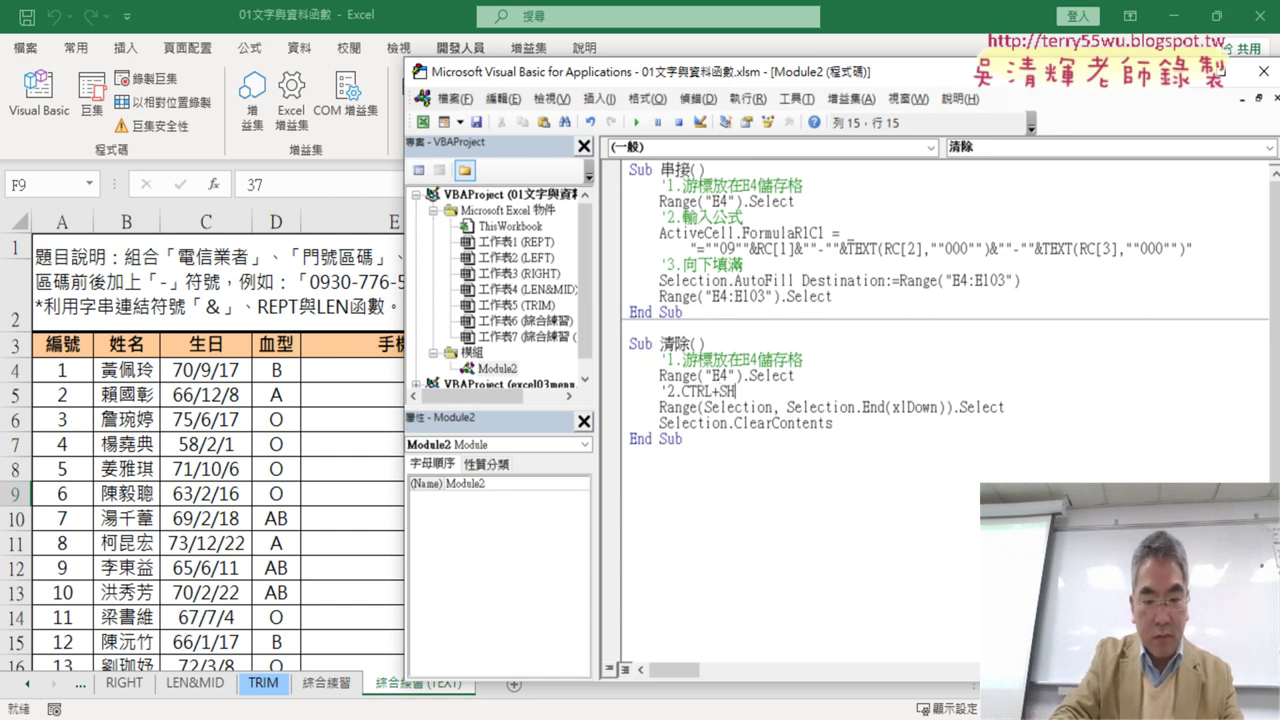
text(IFT+)
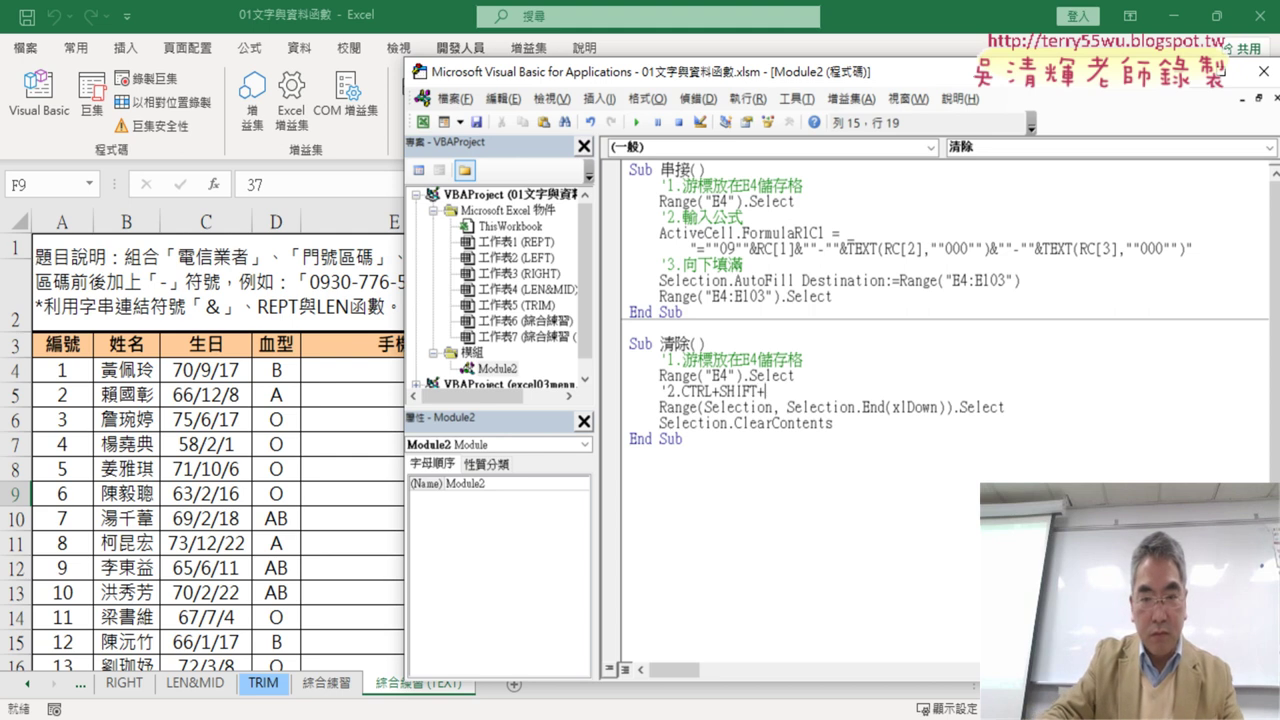
text(向)
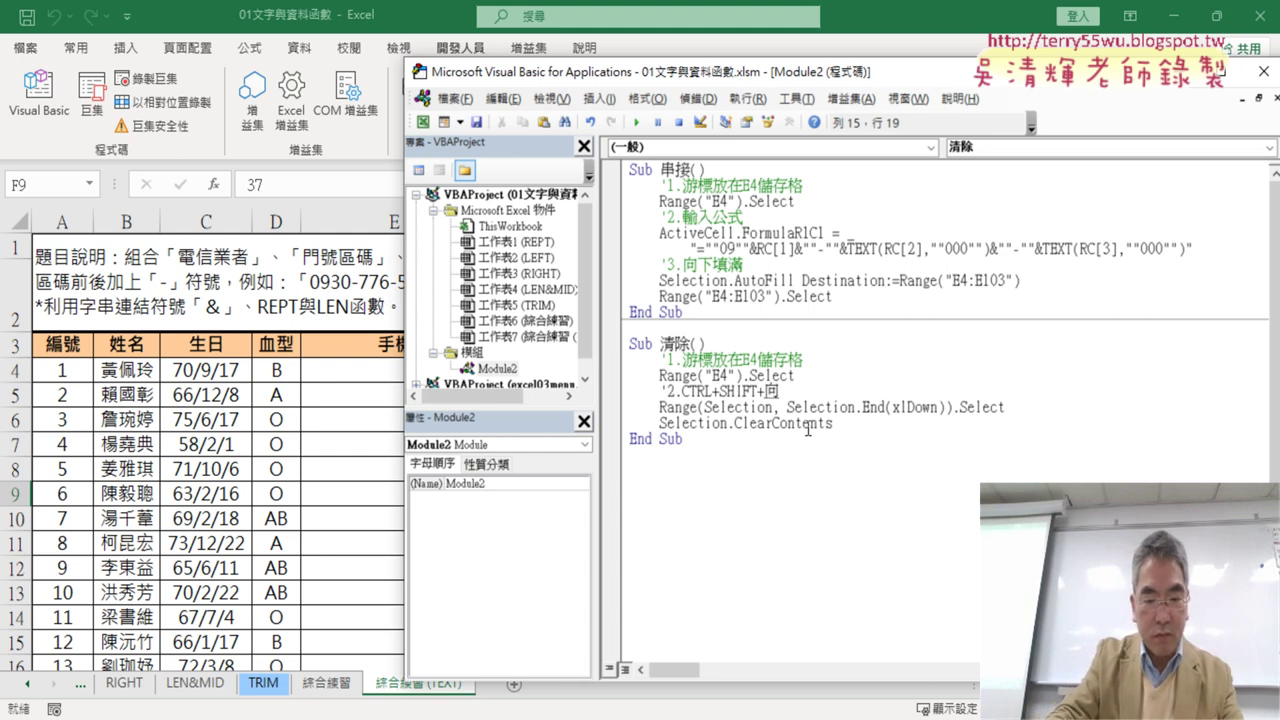
text(ㄒㄧㄚ4)
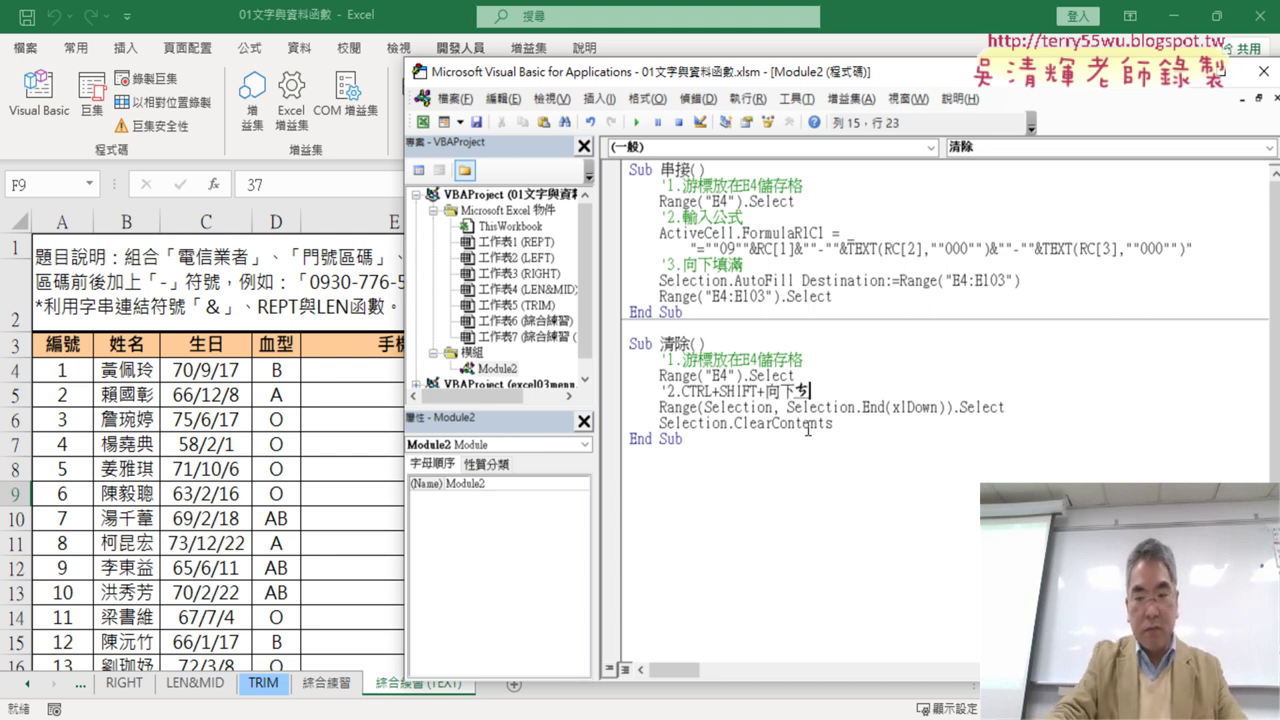
key(Return)
key(Down)
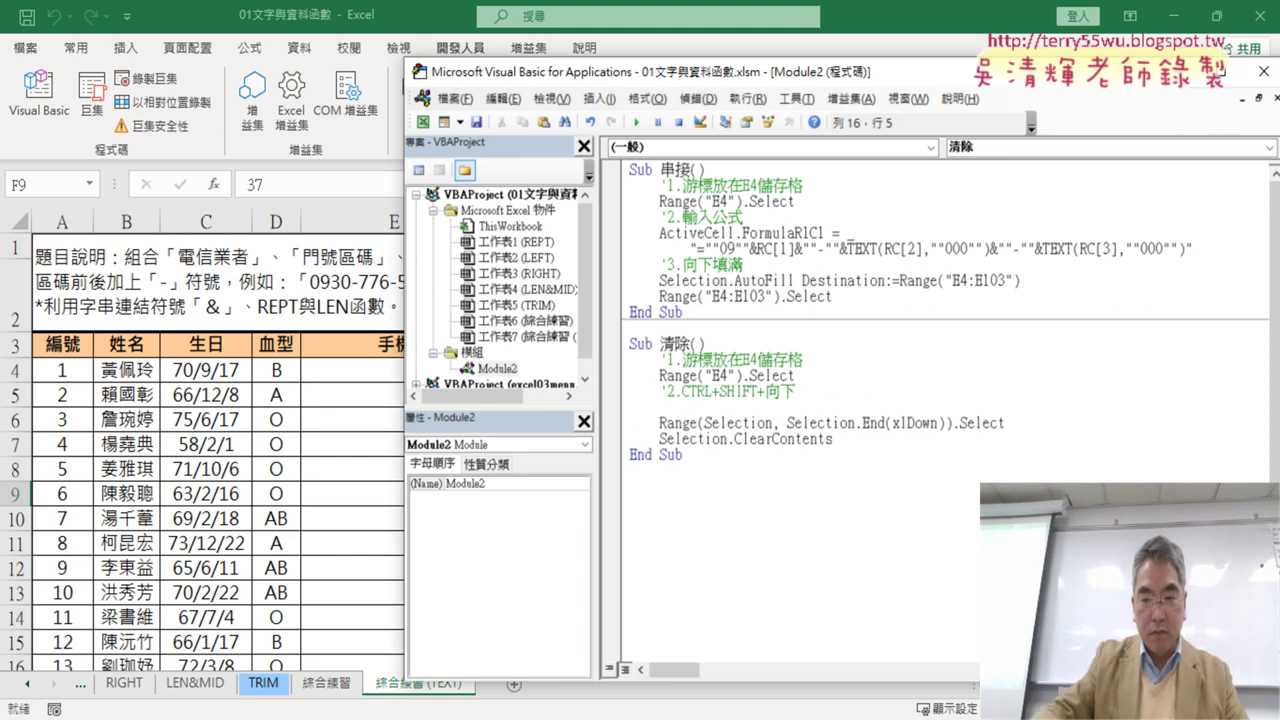
key(Up)
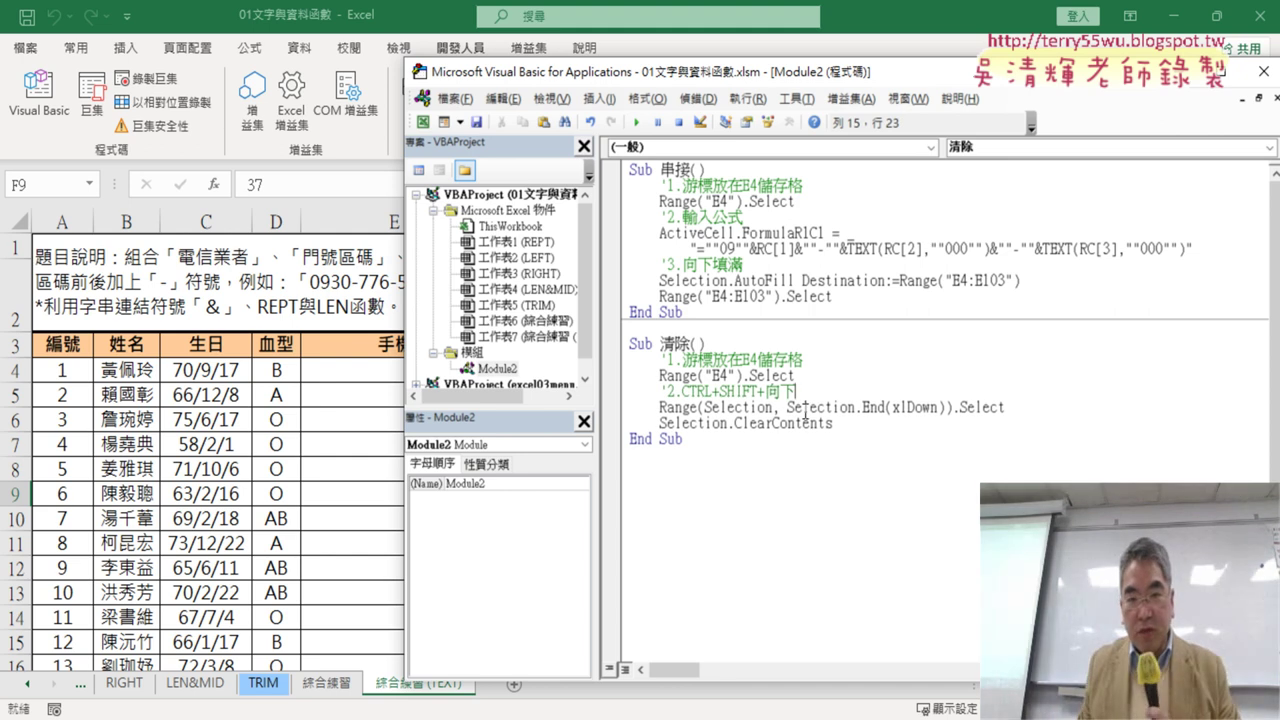
Step: Add the comment '3.按下DELETE above the ClearContents line
drag(1029, 408, 658, 408)
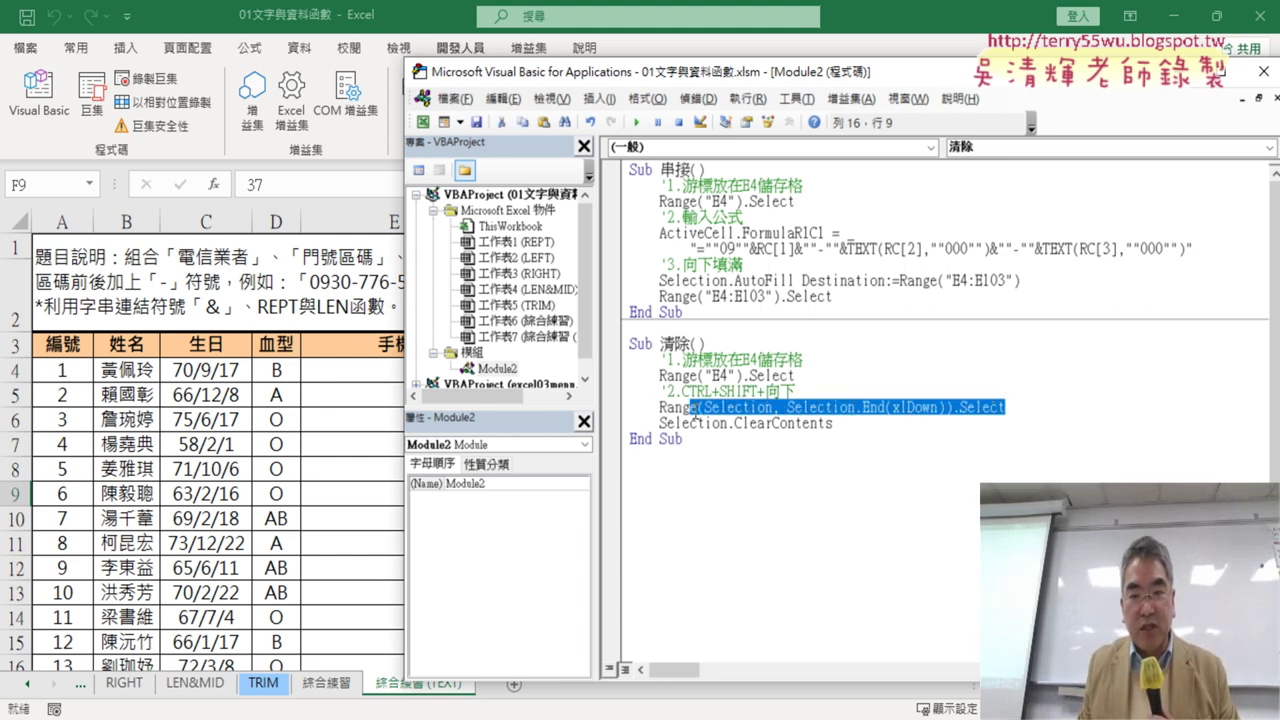
click(1024, 407)
key(Return)
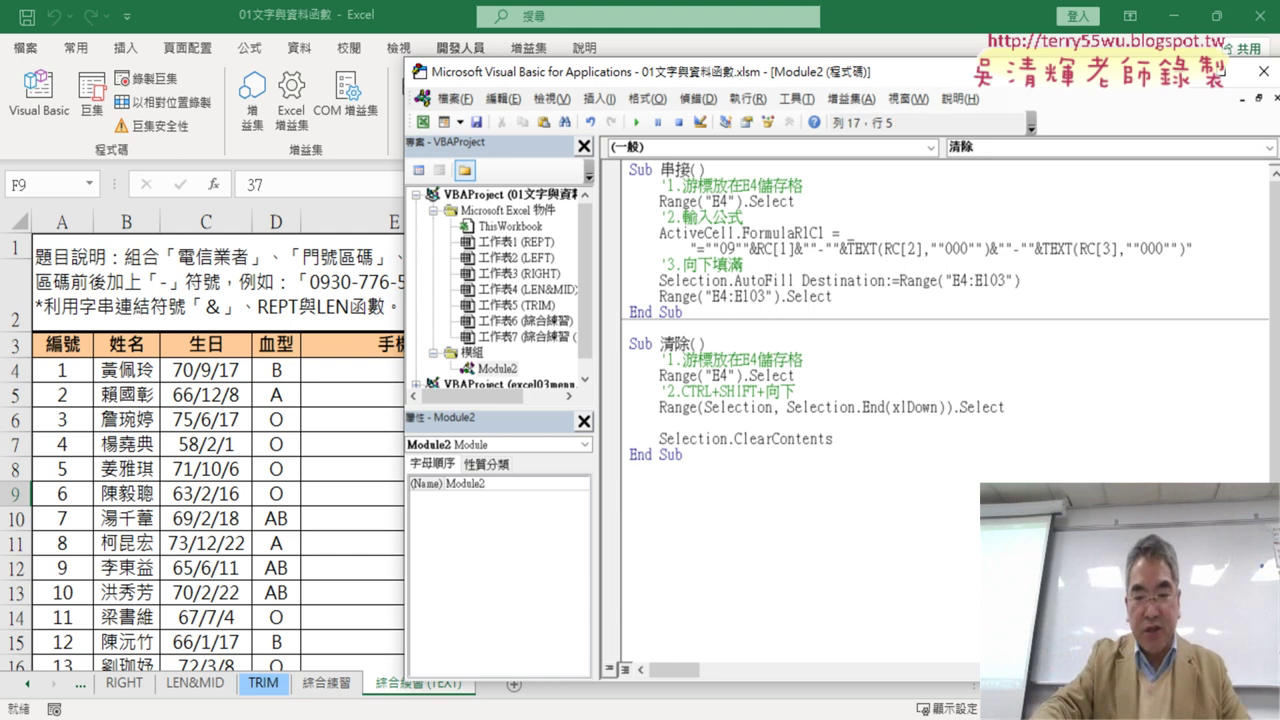
text(')
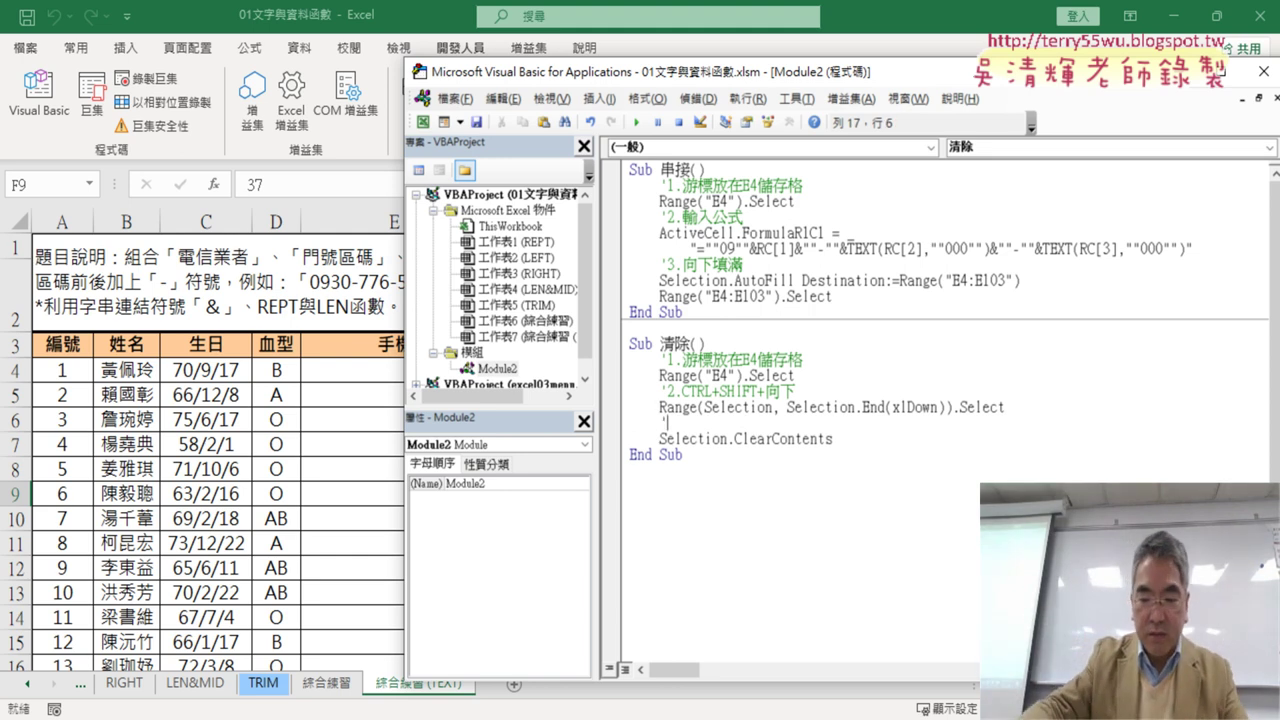
text(案)
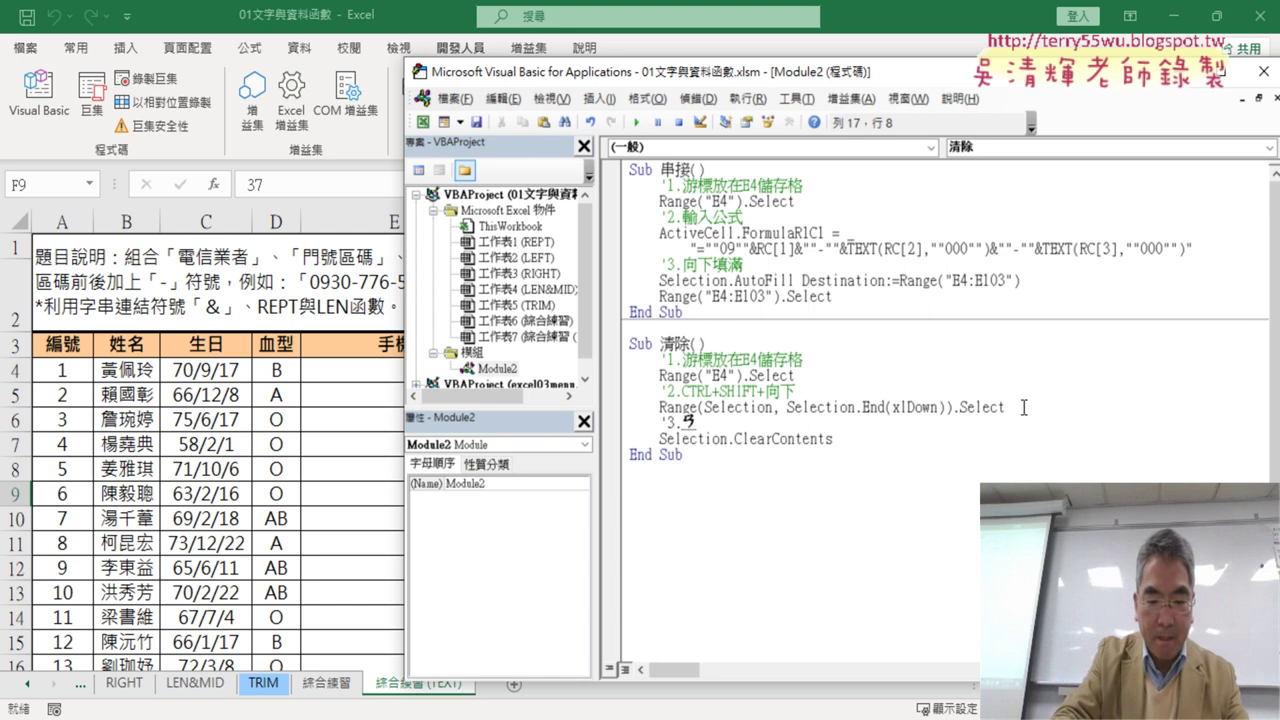
text(T一下)
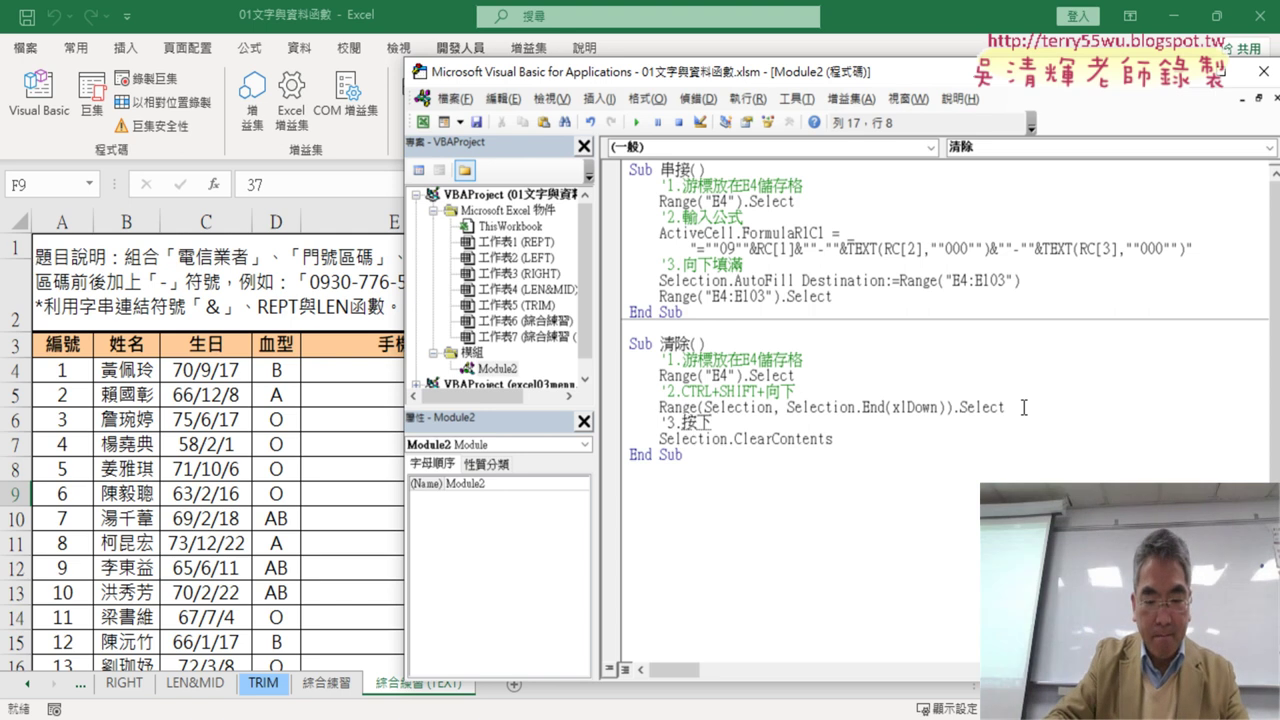
text(DELET)
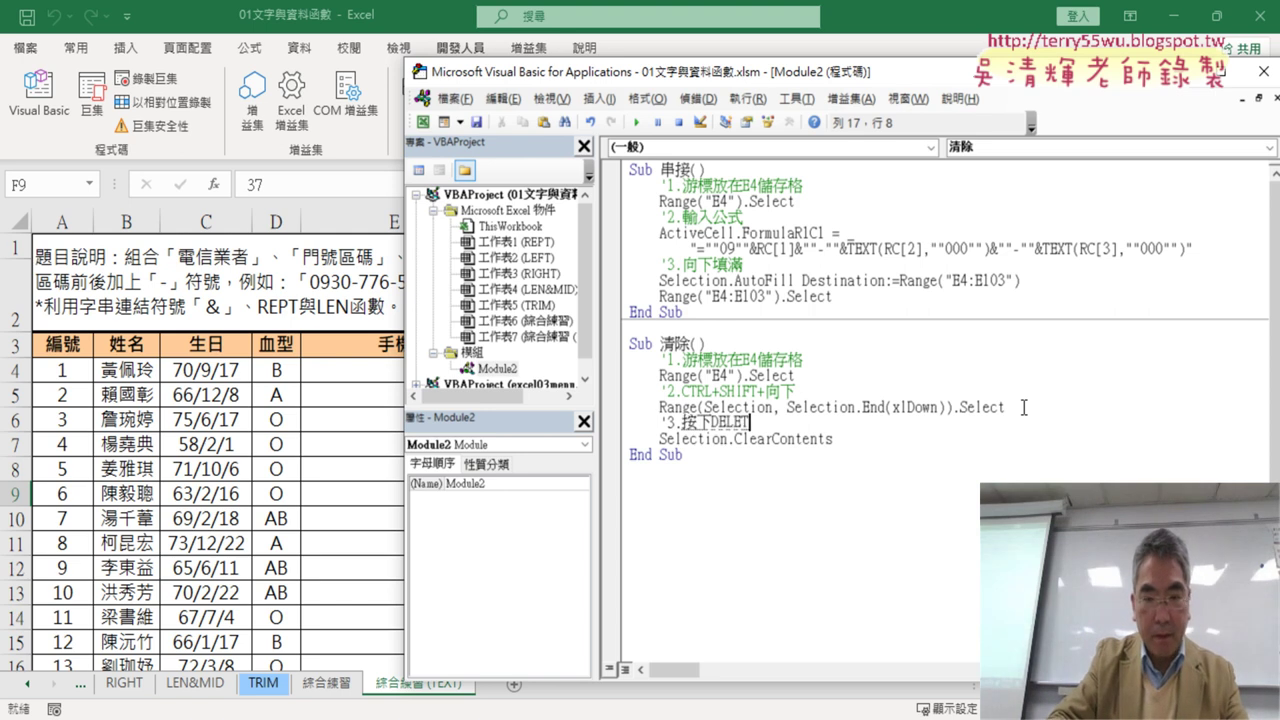
text(E)
key(Return)
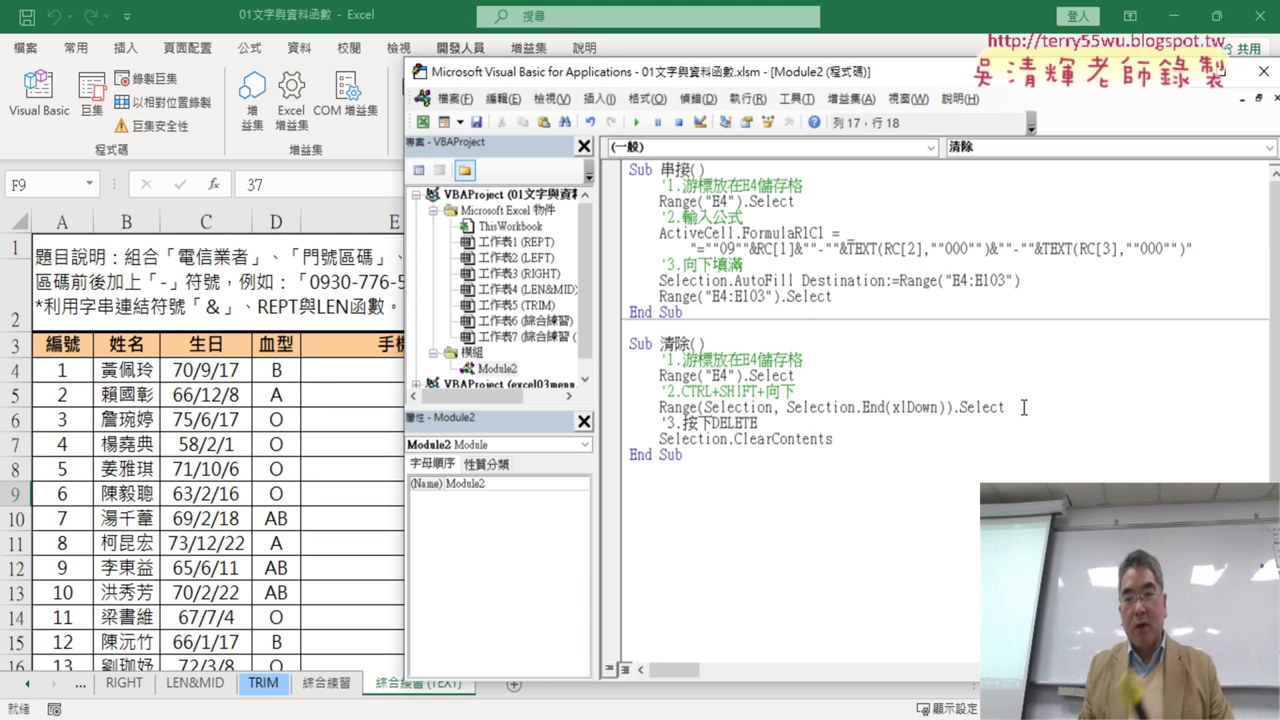
key(ctrl+End)
drag(772, 426, 667, 424)
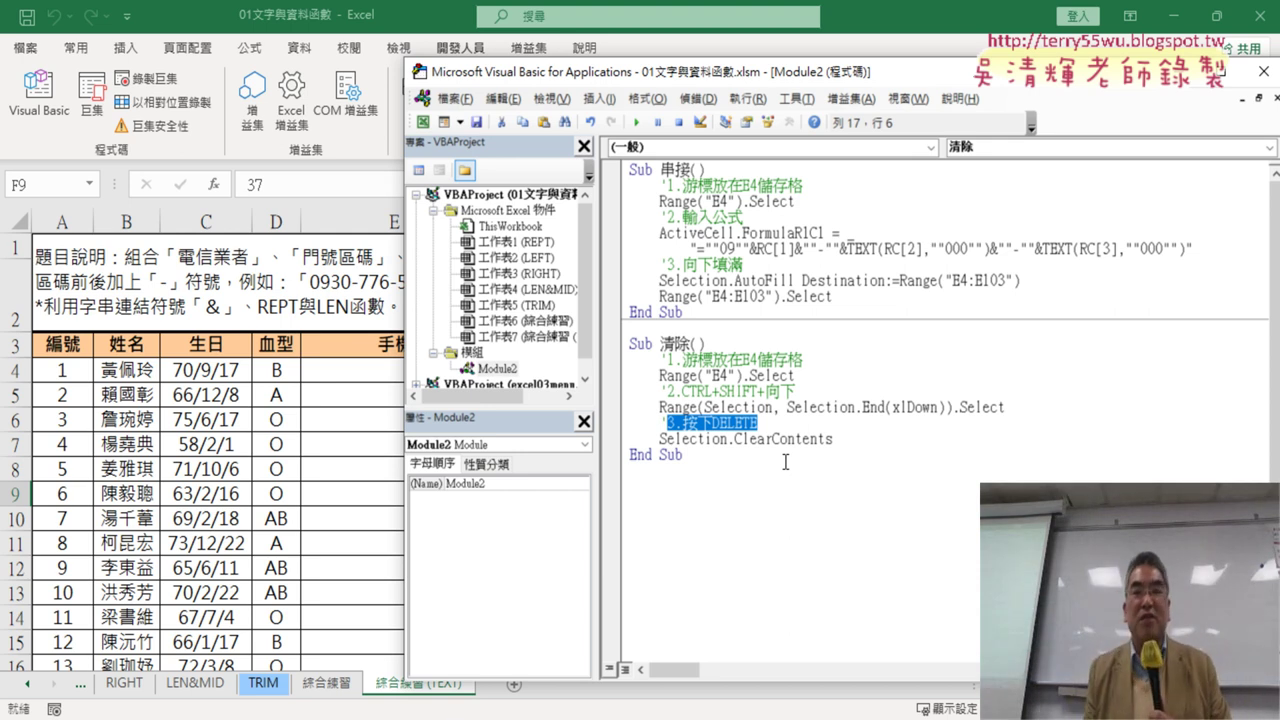
click(870, 463)
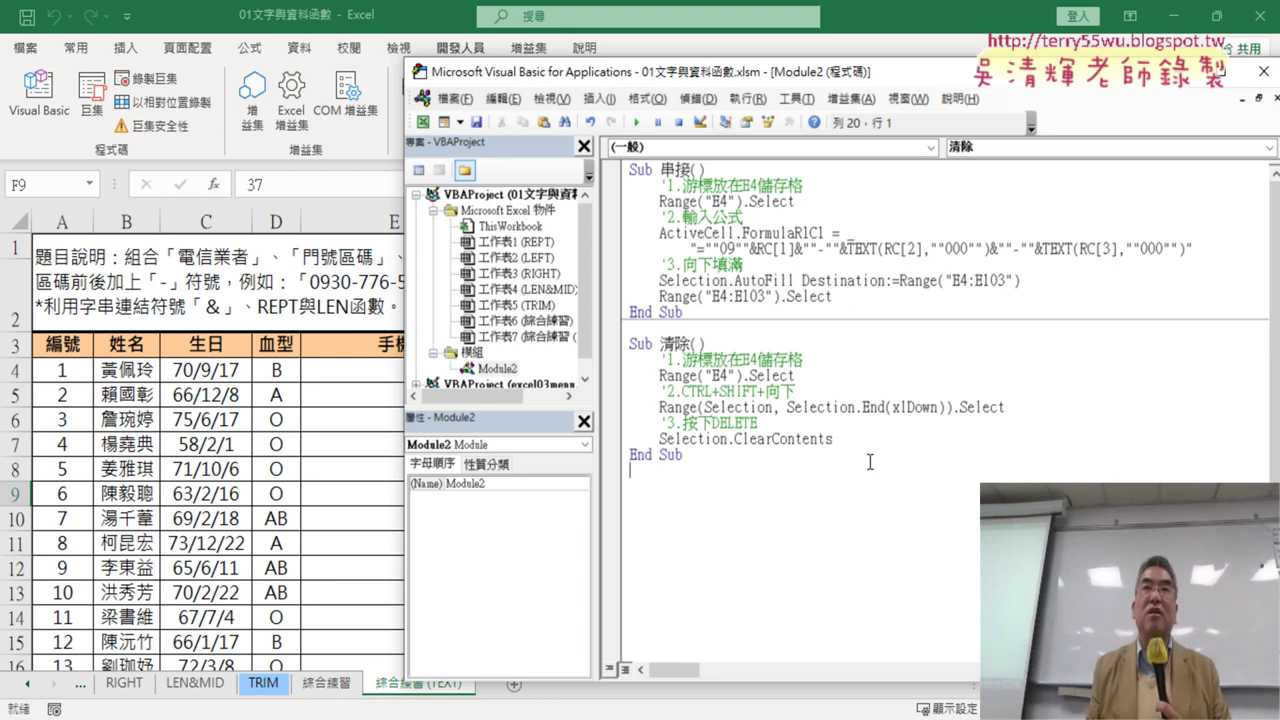
Step: Review the 串接 macro's E4 line and its E4:E103 fill range
click(724, 200)
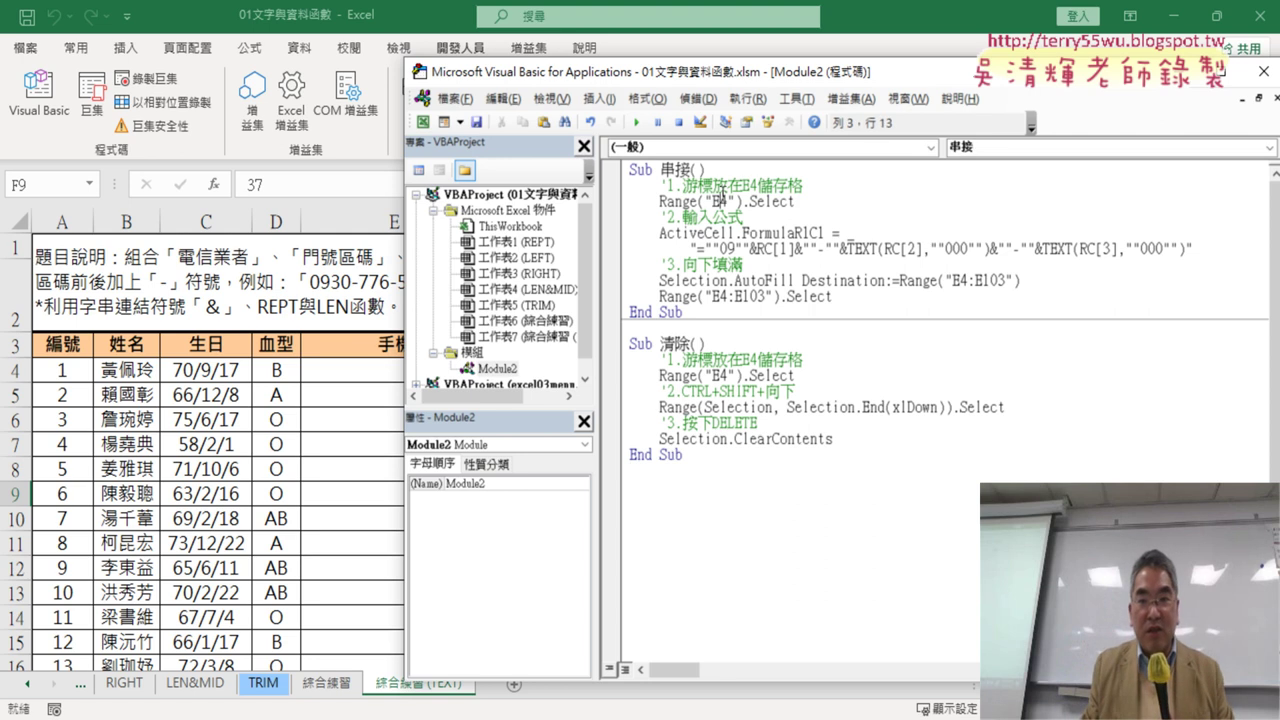
click(963, 282)
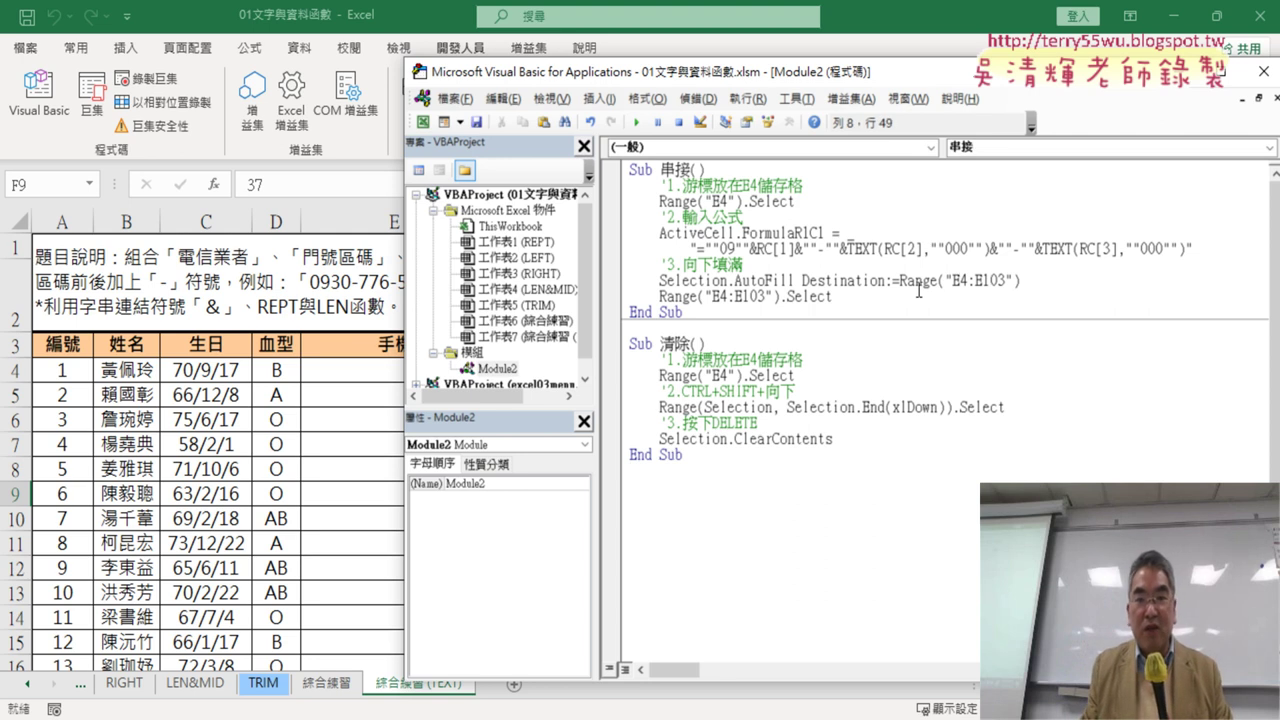
mouse_move(754, 76)
mouse_down()
mouse_move(771, 79)
mouse_move(810, 327)
mouse_move(766, 105)
mouse_up()
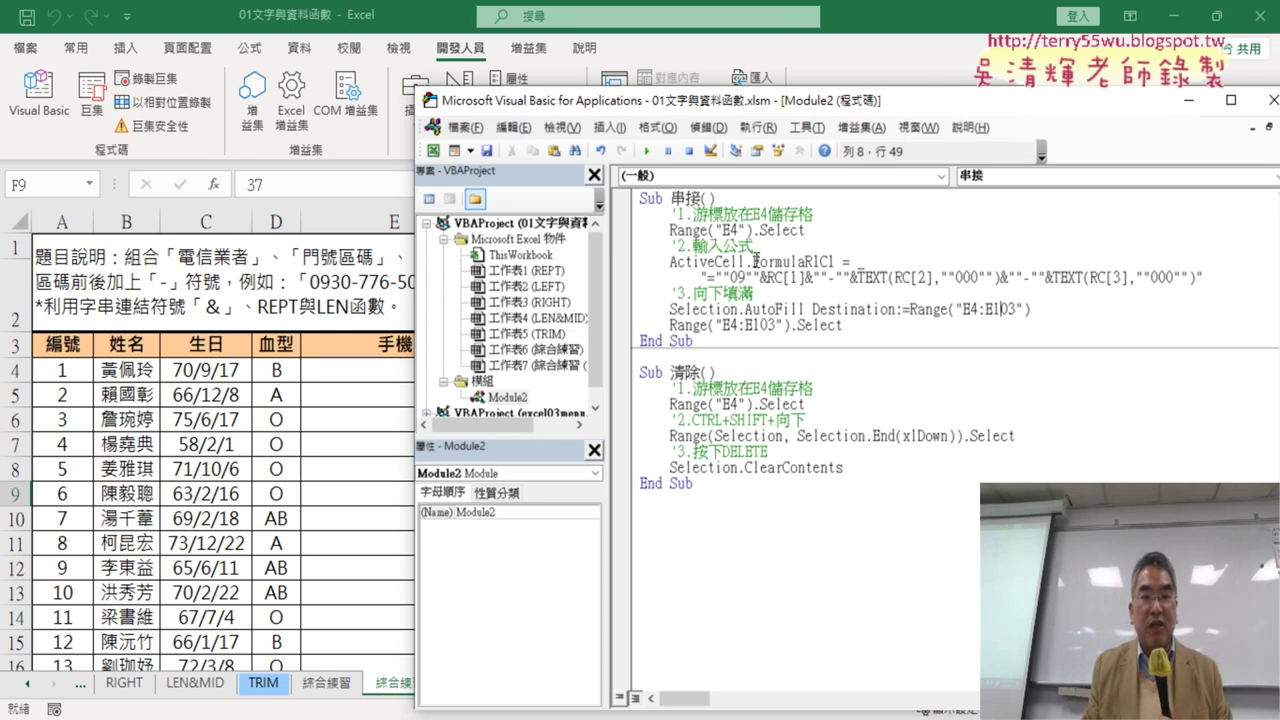
Step: Run the 串接 macro to fill column E with phone numbers
click(744, 260)
drag(800, 100, 887, 80)
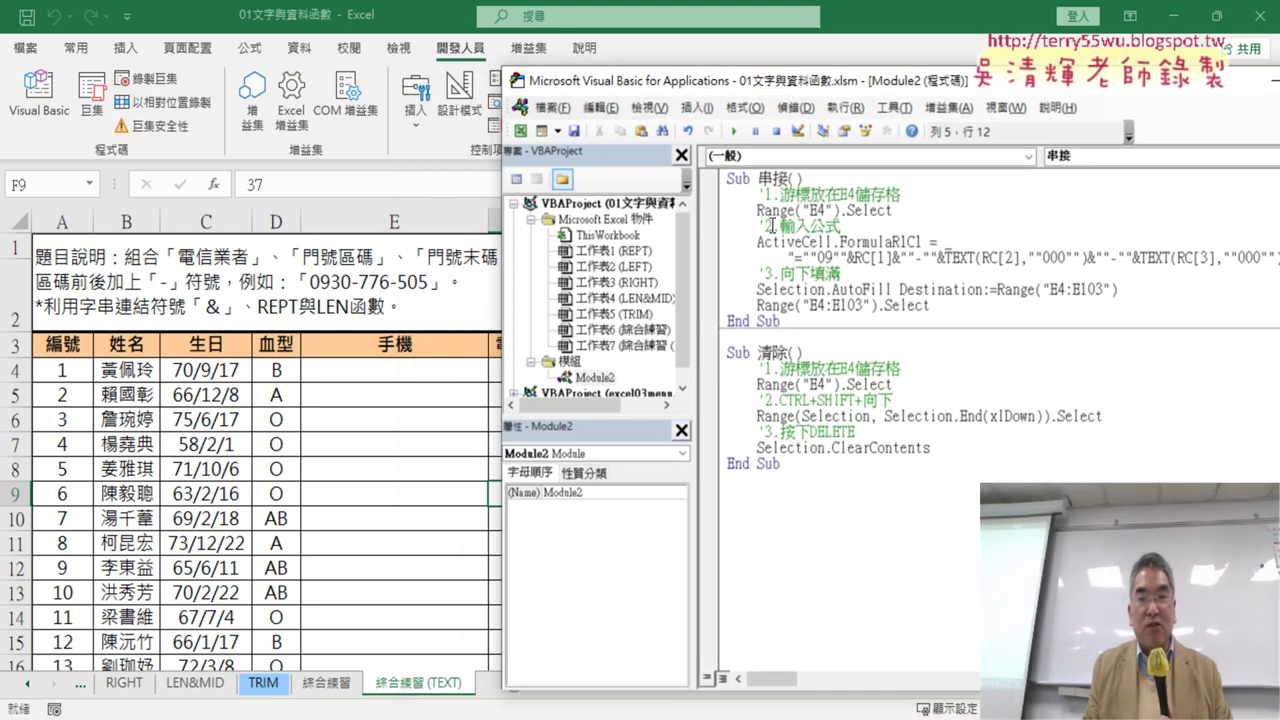
drag(728, 180, 766, 320)
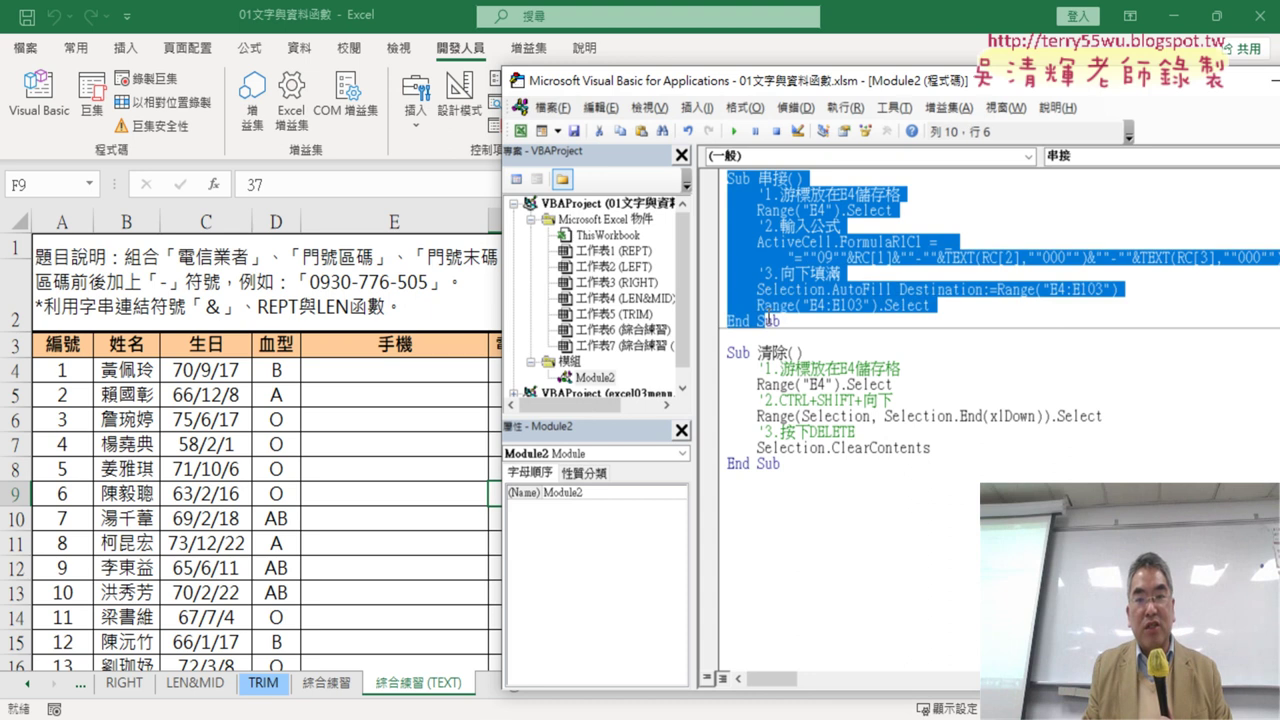
click(778, 240)
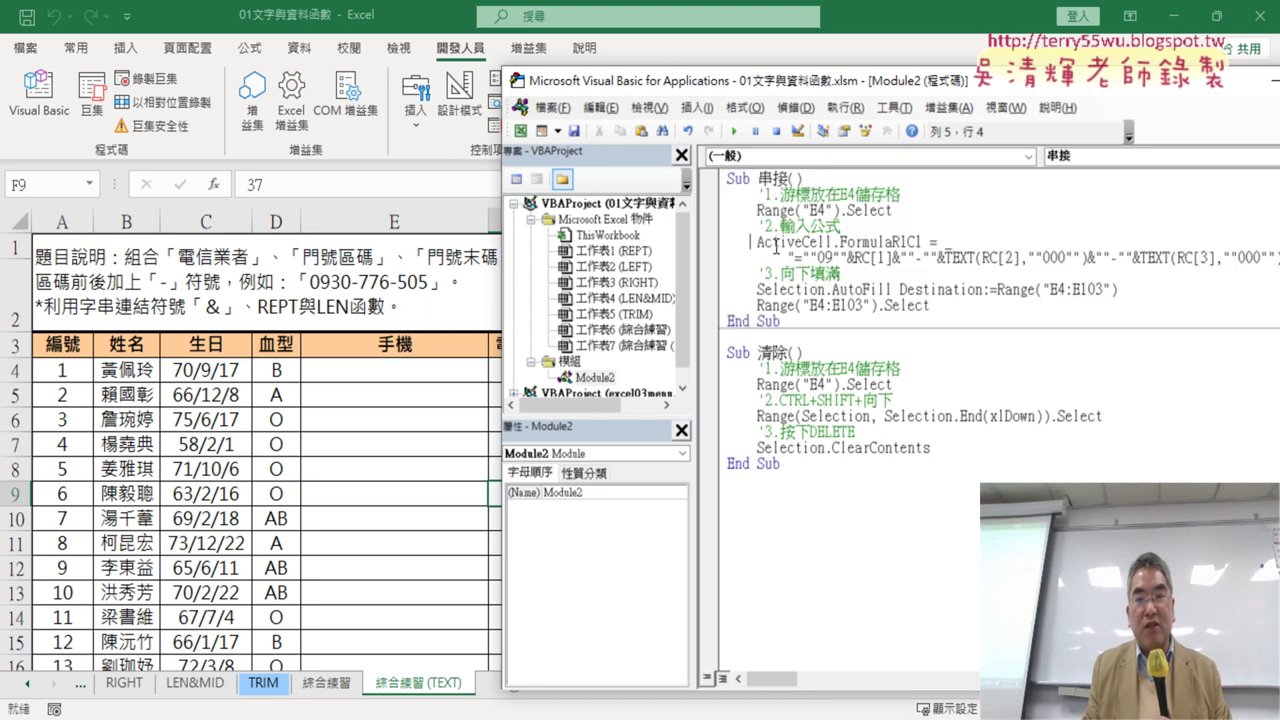
click(735, 134)
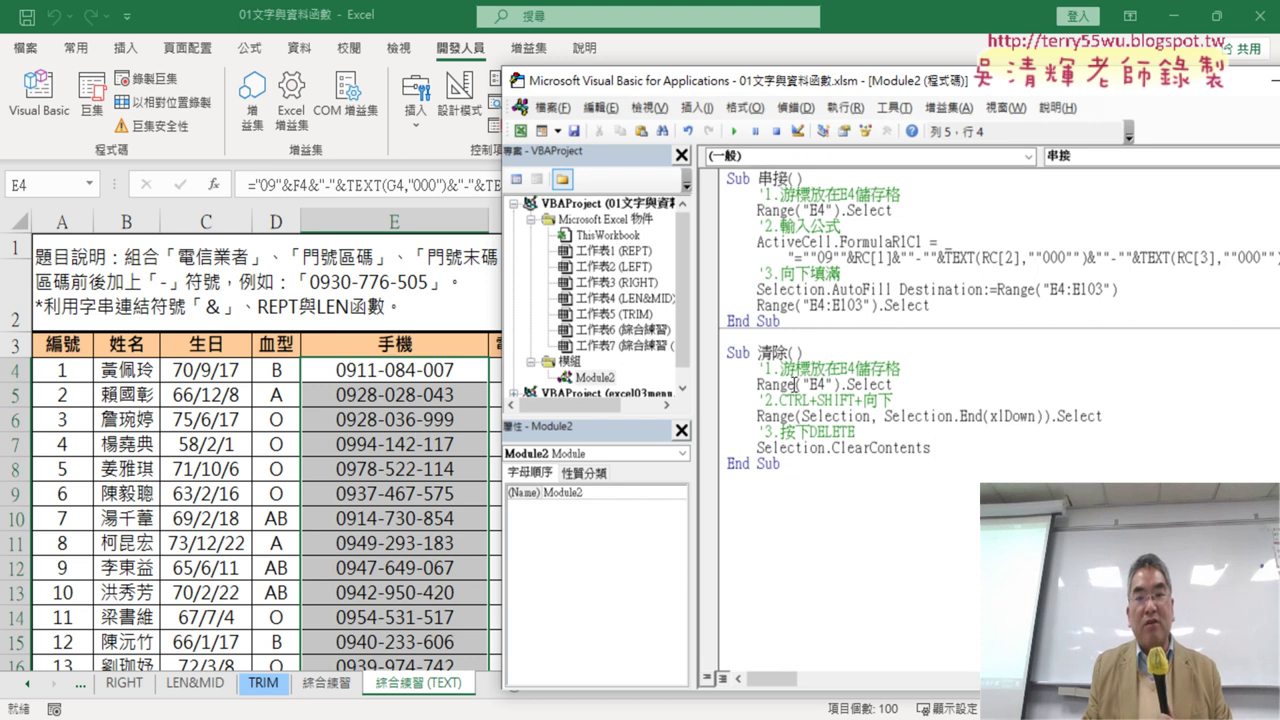
Step: Rerun 串接, then run 清除 to empty column E, and close the editor
click(786, 400)
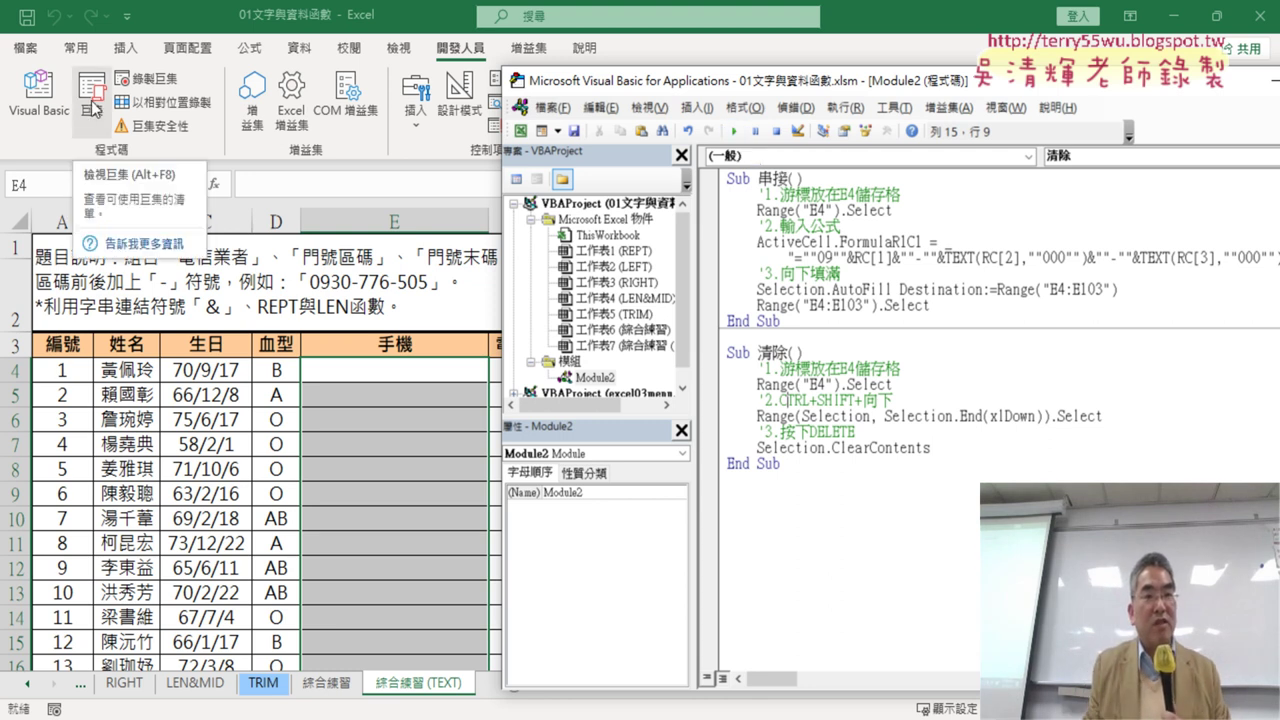
mouse_move(741, 89)
mouse_down()
mouse_move(795, 450)
mouse_move(595, 56)
mouse_up()
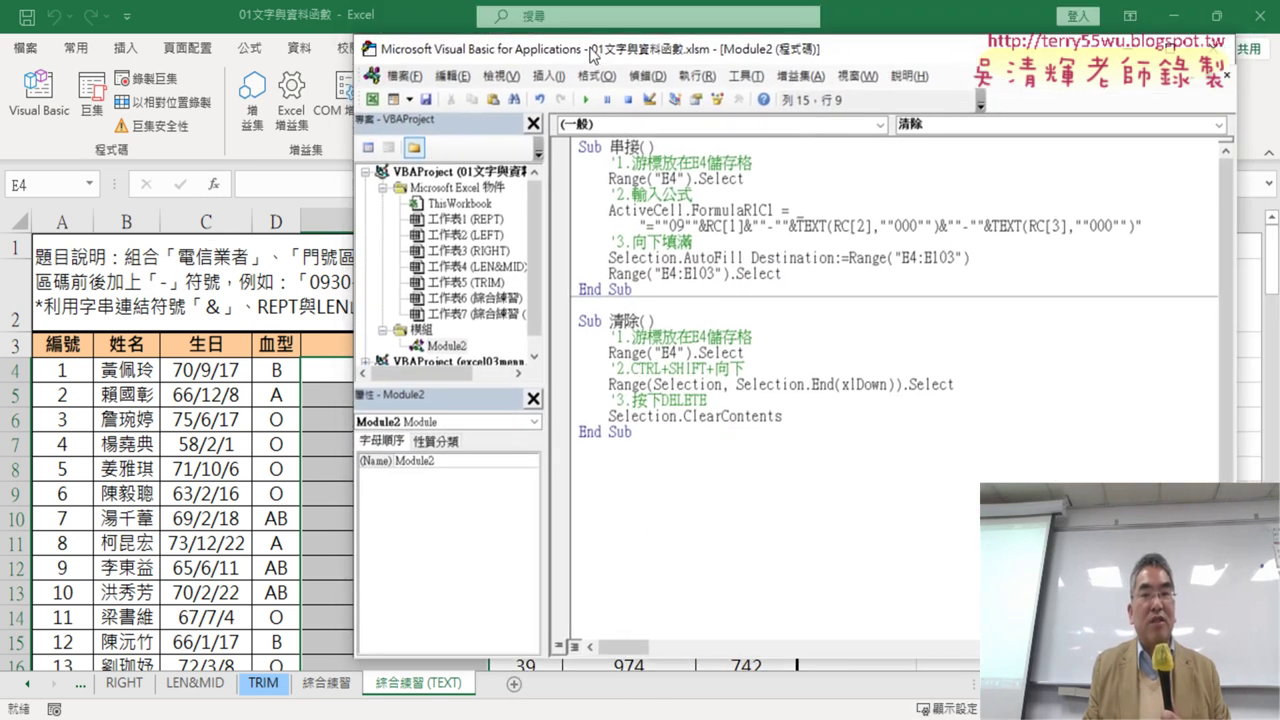
click(672, 228)
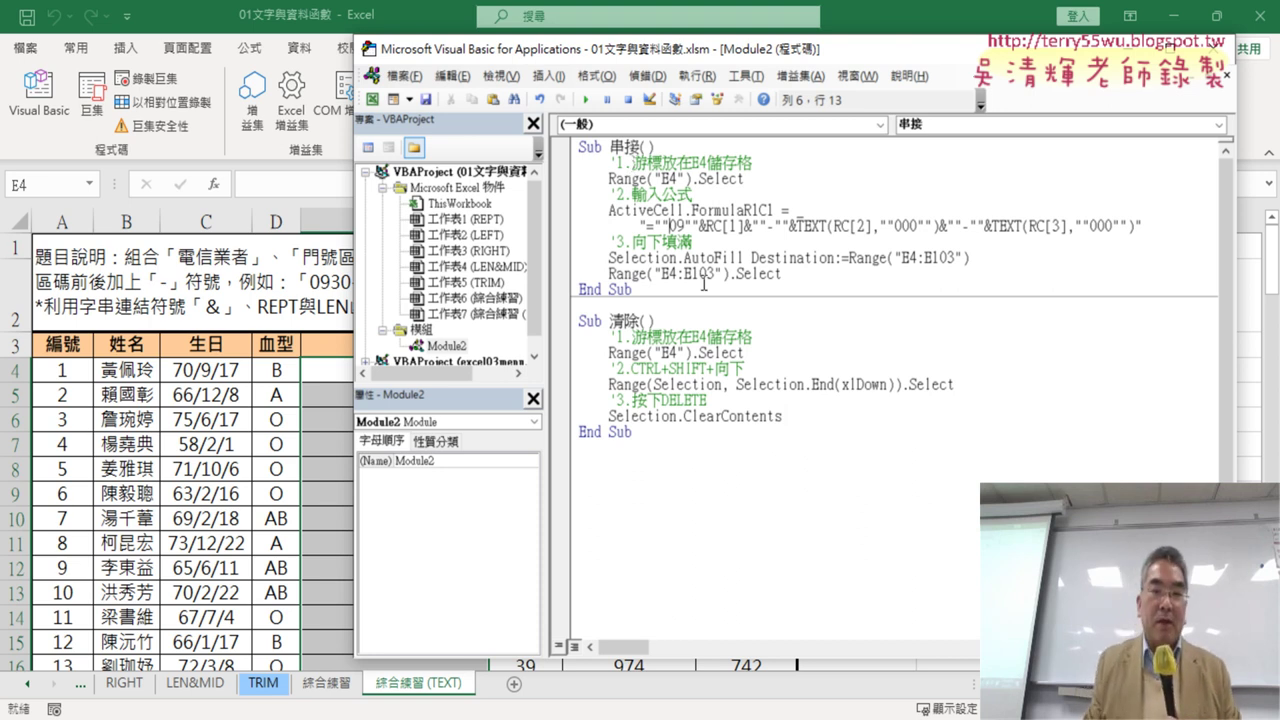
click(698, 384)
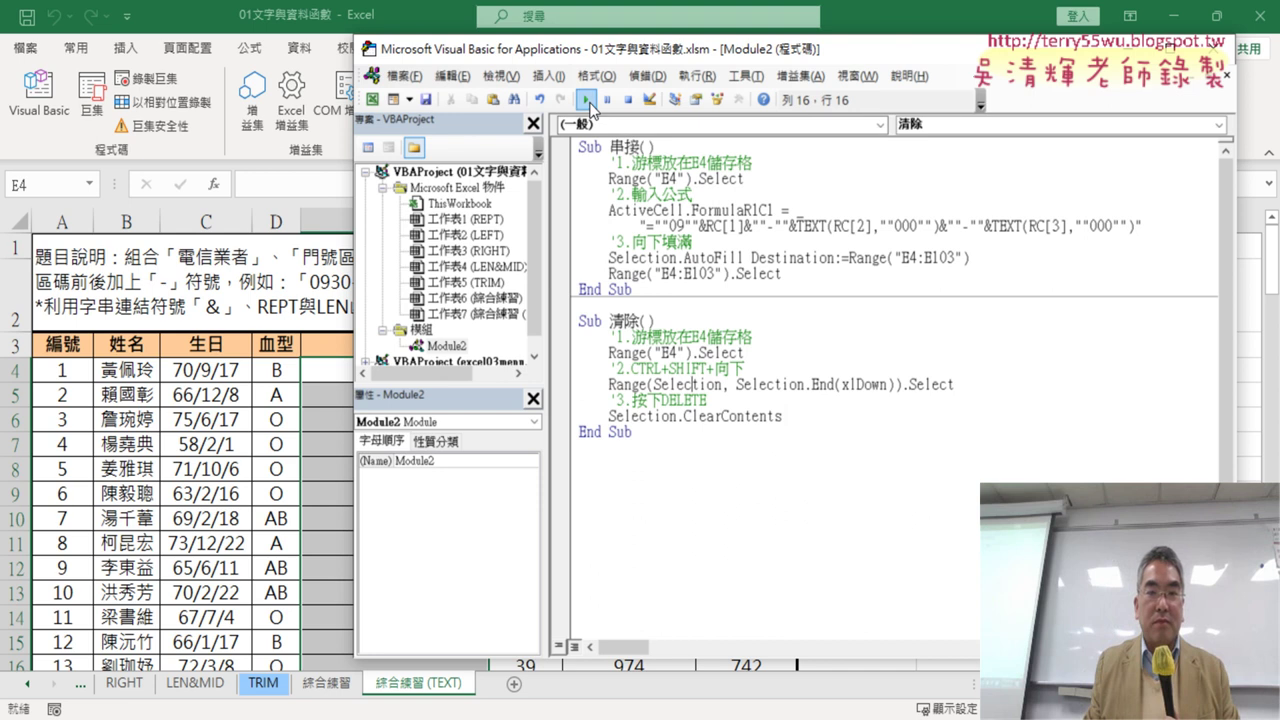
click(684, 226)
click(587, 100)
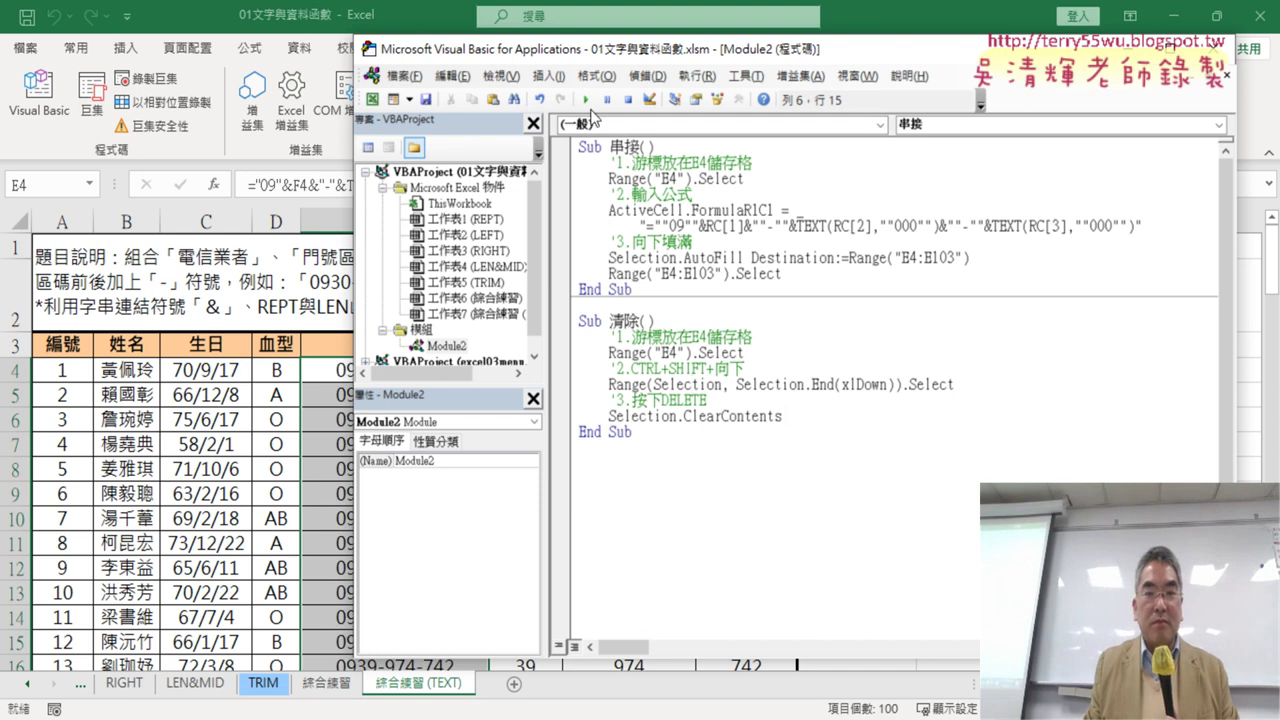
click(702, 353)
key(F5)
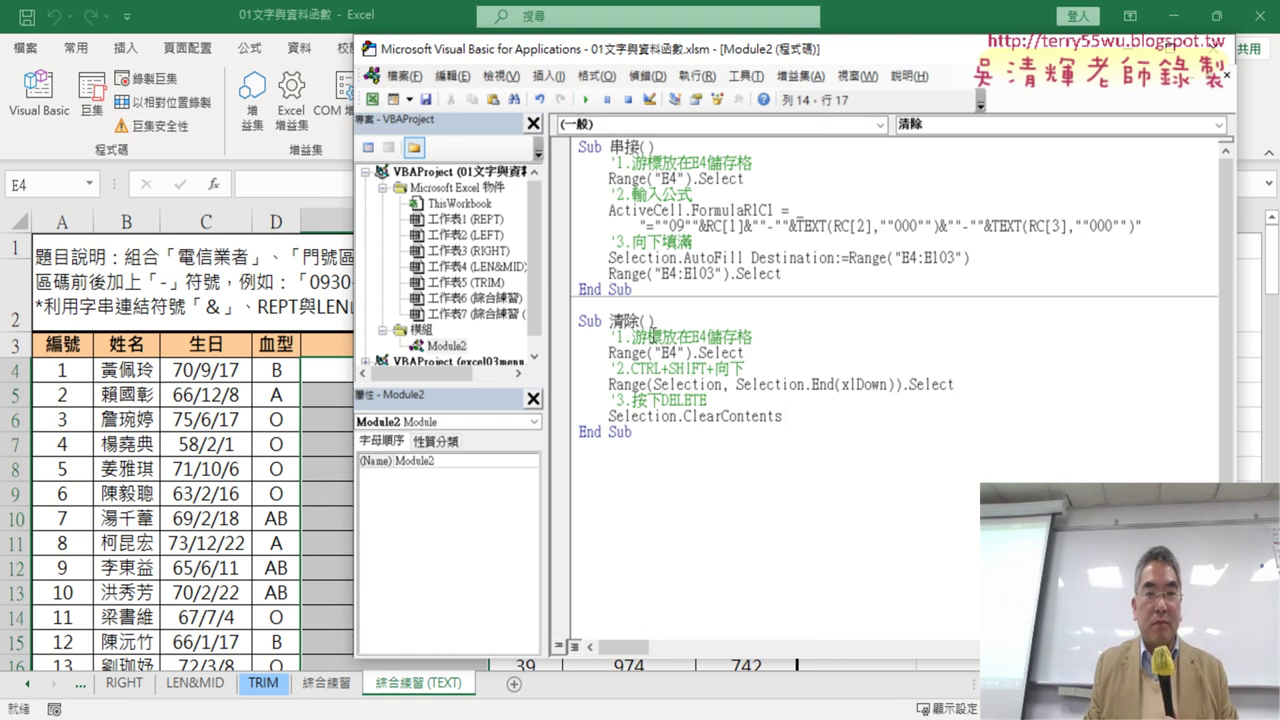
click(1216, 50)
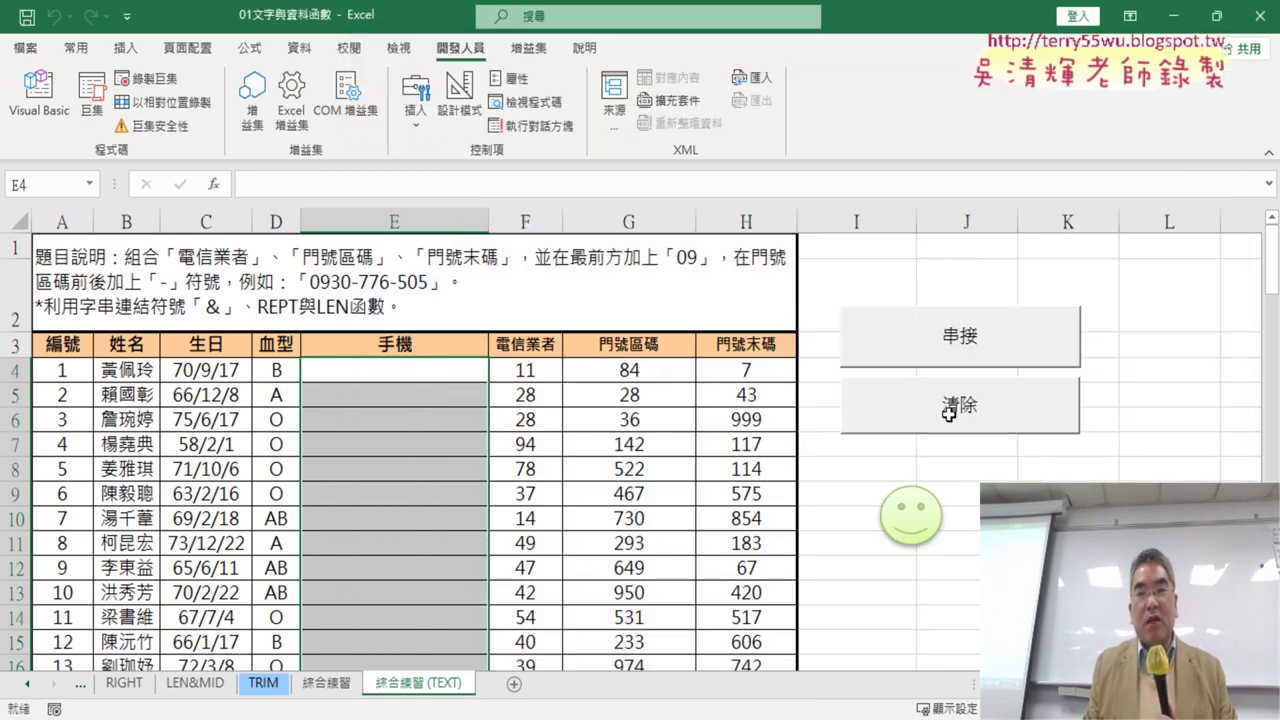
click(748, 520)
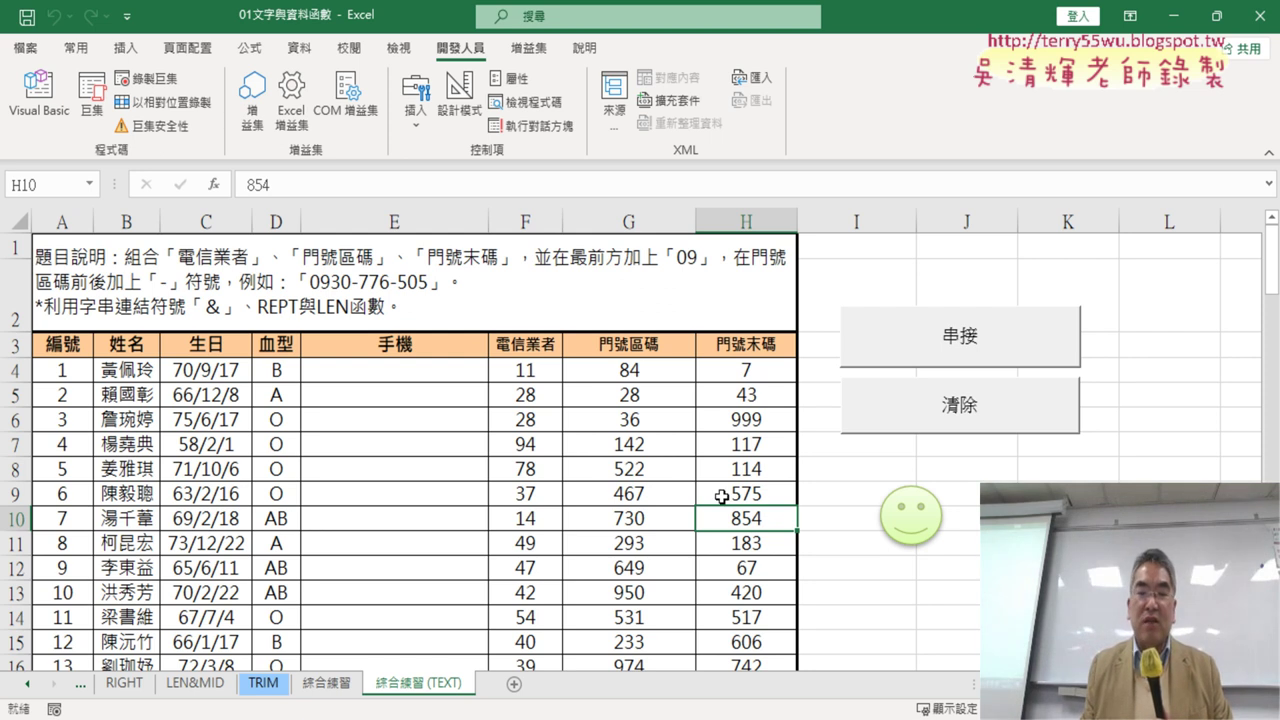
click(227, 212)
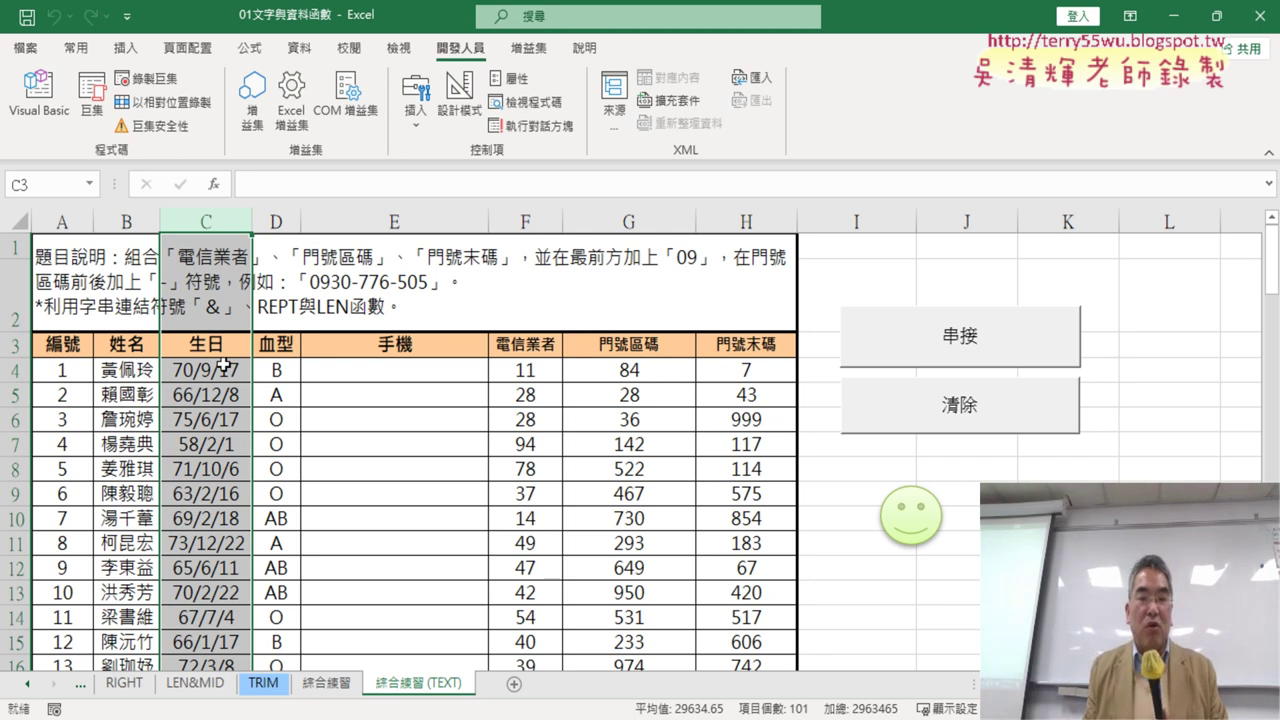
click(569, 715)
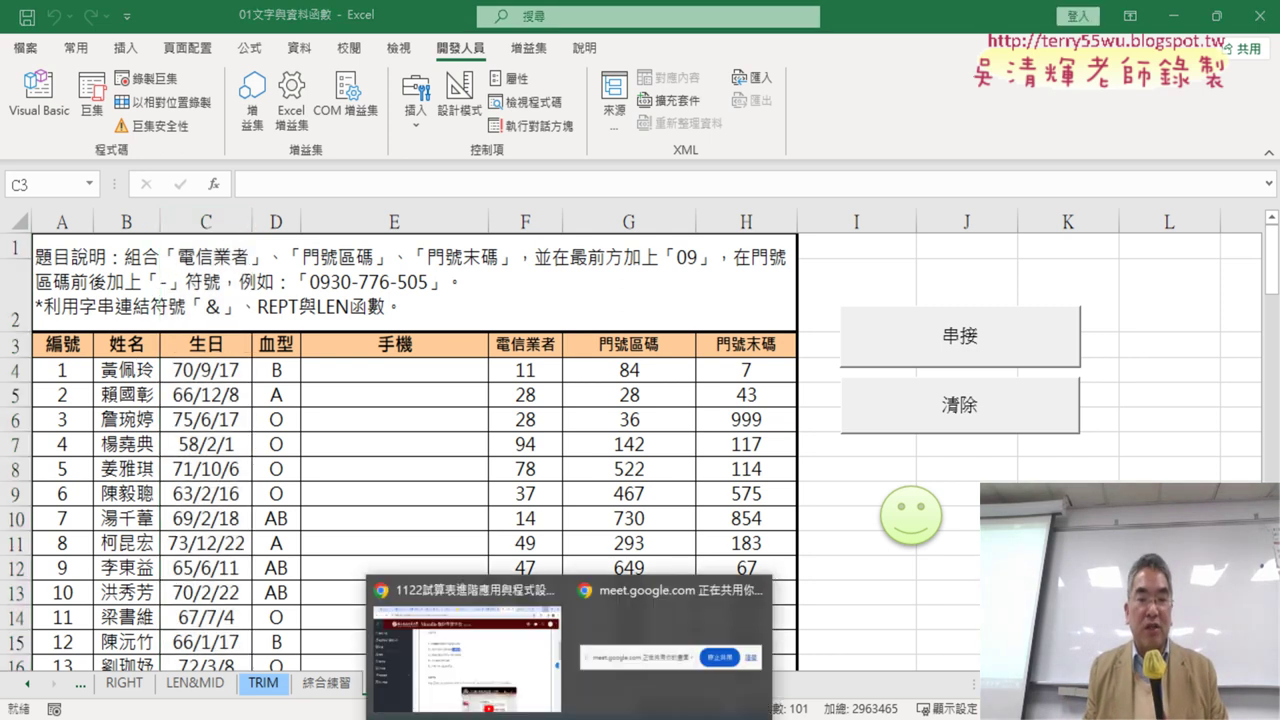
Step: Switch to the 01_文字與資料函數程式碼 doc and scroll down to the 樞紐分析表與圖 section
click(463, 645)
click(185, 20)
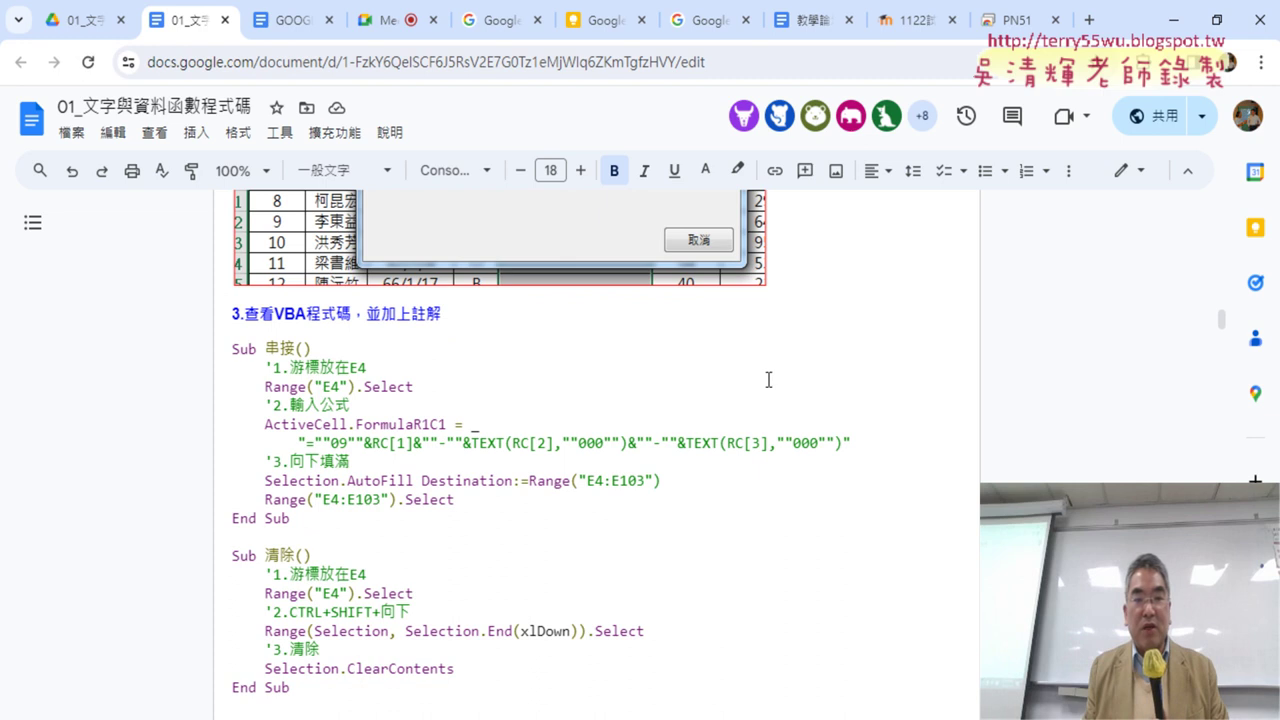
scroll(943, 417, down, 4)
scroll(940, 423, down, 4)
scroll(383, 297, up, 4)
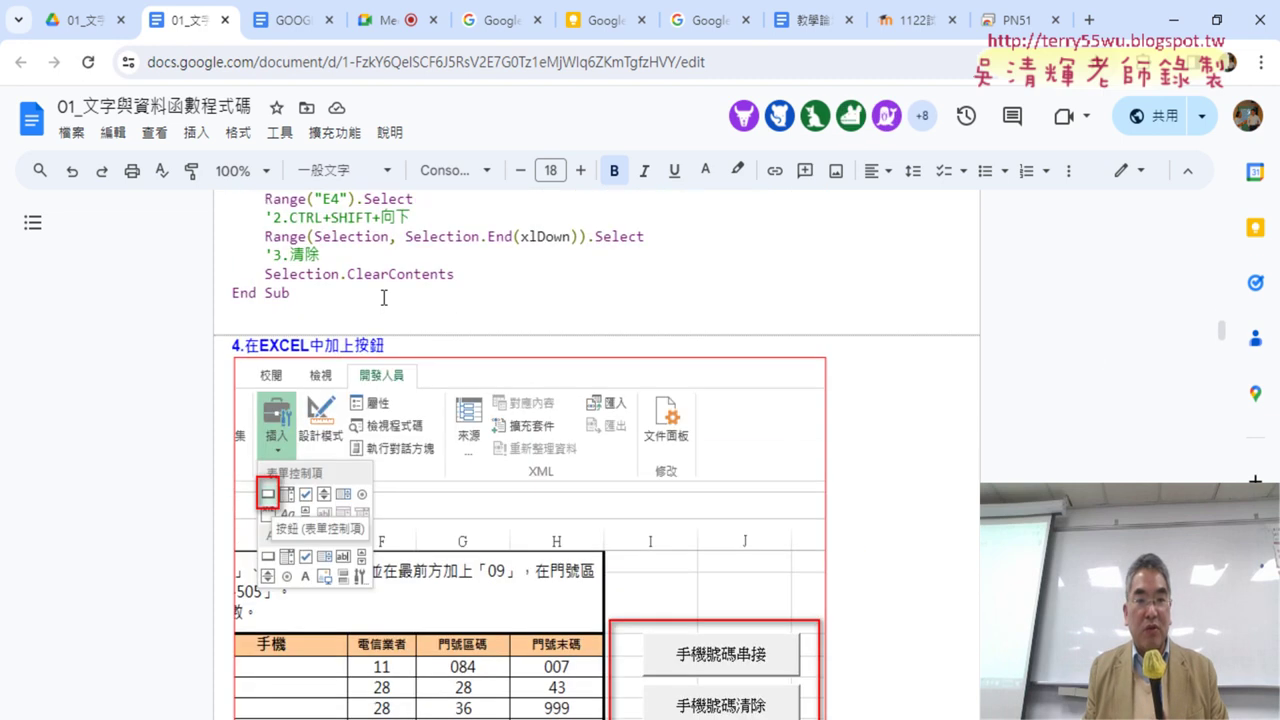
scroll(383, 297, up, 3)
scroll(617, 395, down, 4)
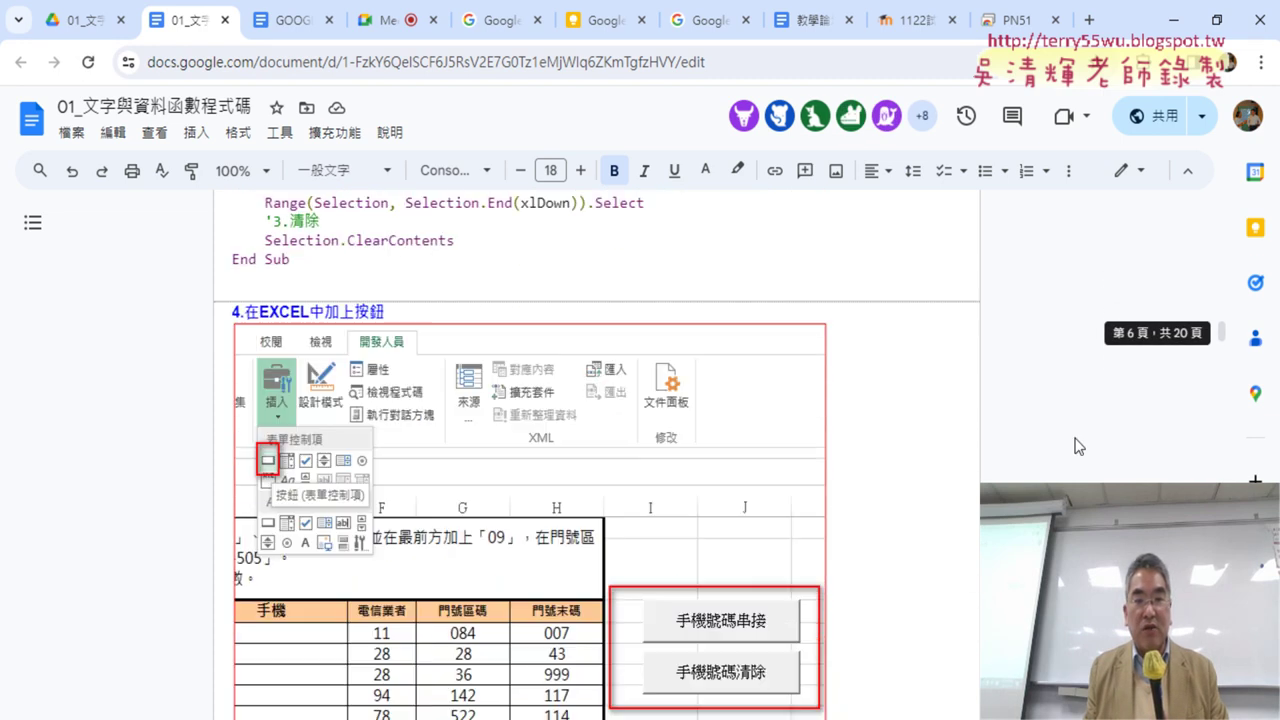
scroll(1035, 380, up, 1)
scroll(1035, 380, down, 3)
scroll(1000, 385, down, 5)
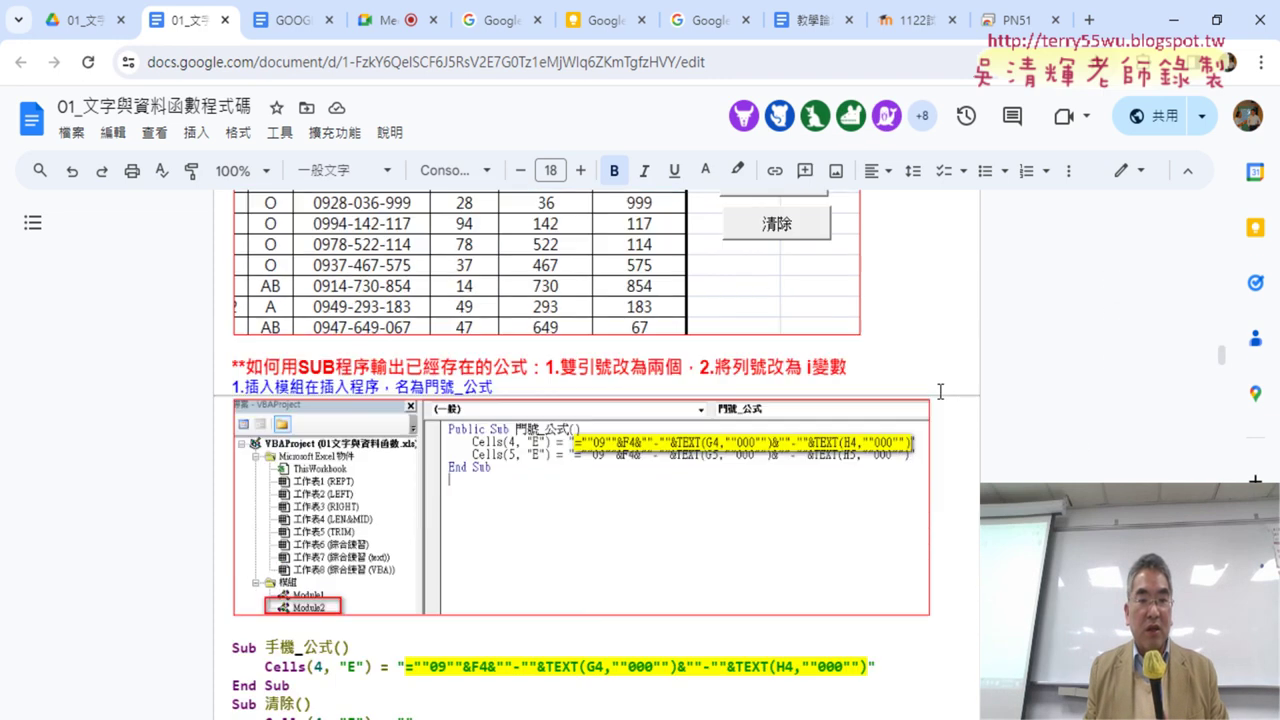
scroll(970, 388, down, 5)
scroll(940, 391, down, 3)
scroll(940, 391, down, 5)
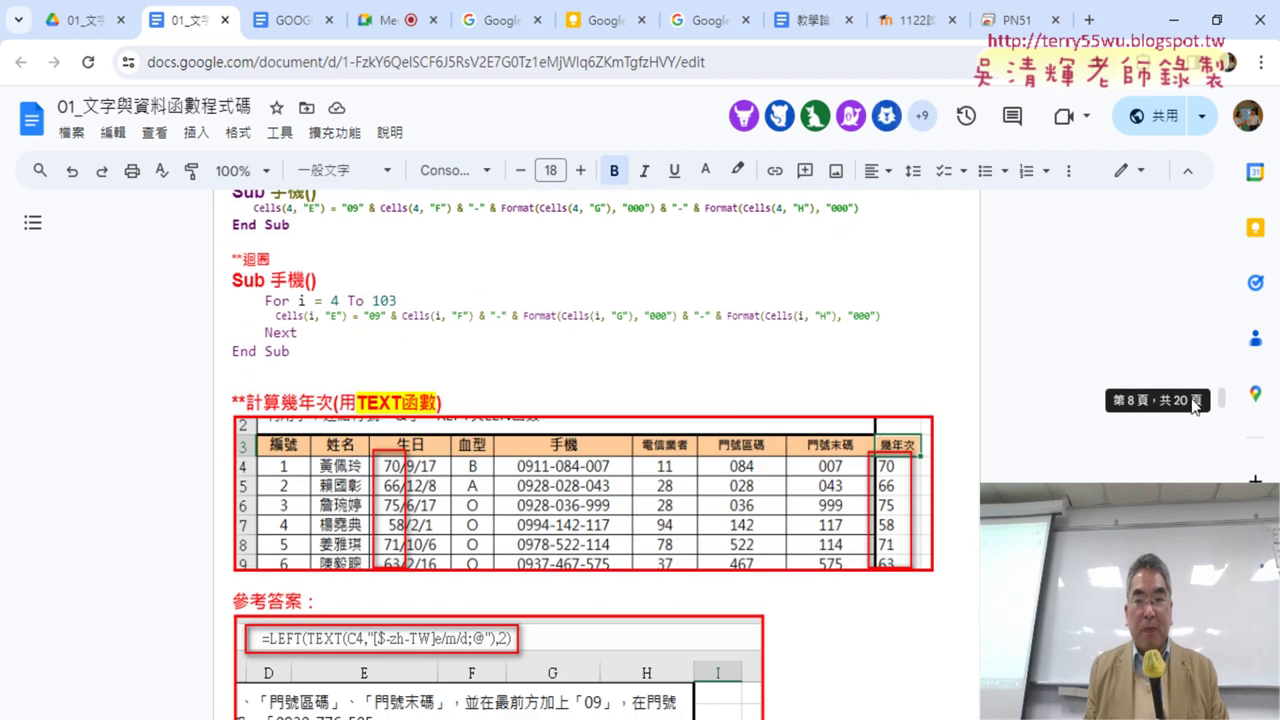
drag(1222, 402, 1216, 460)
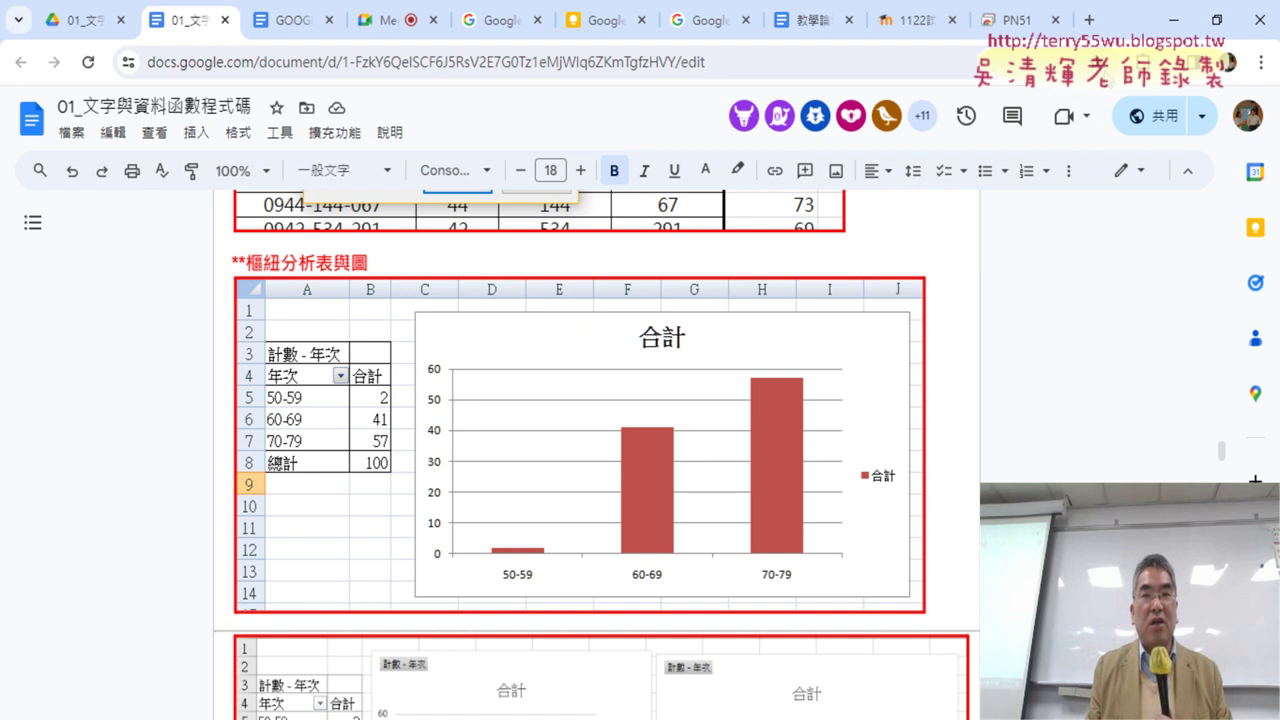
Step: Minimize Chrome and reopen the Visual Basic editor over the worksheet
click(1165, 20)
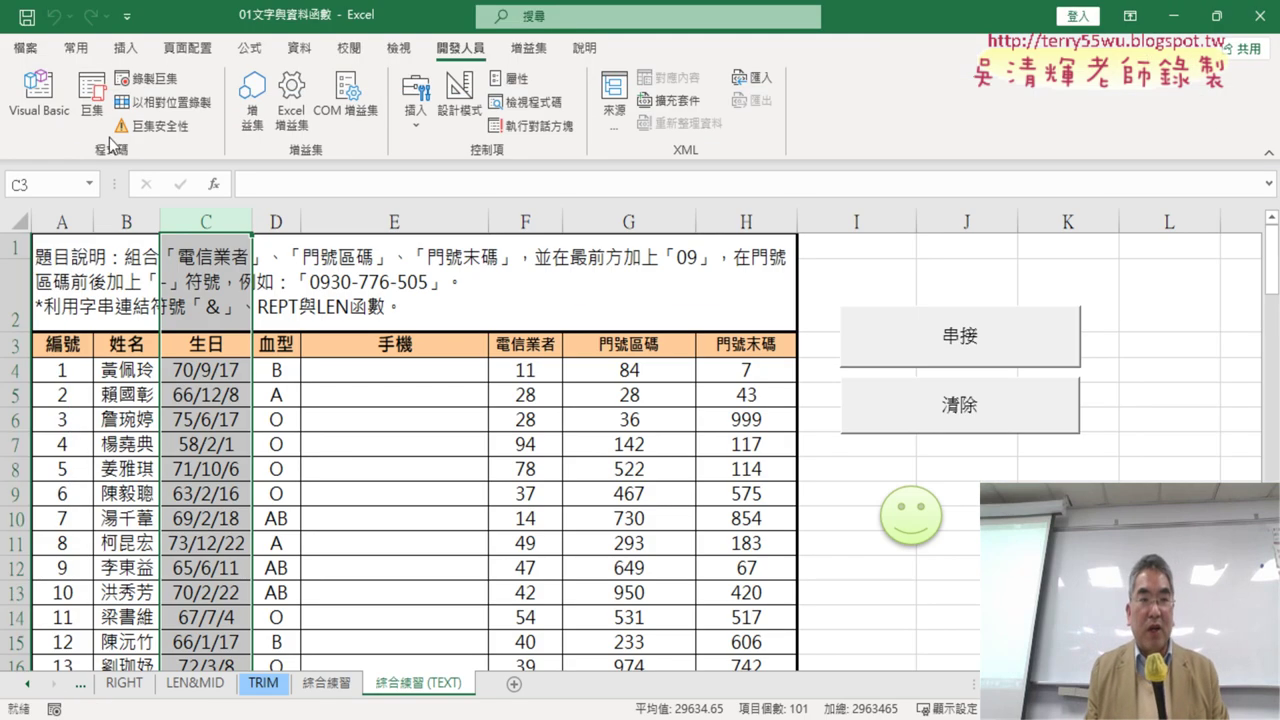
click(43, 109)
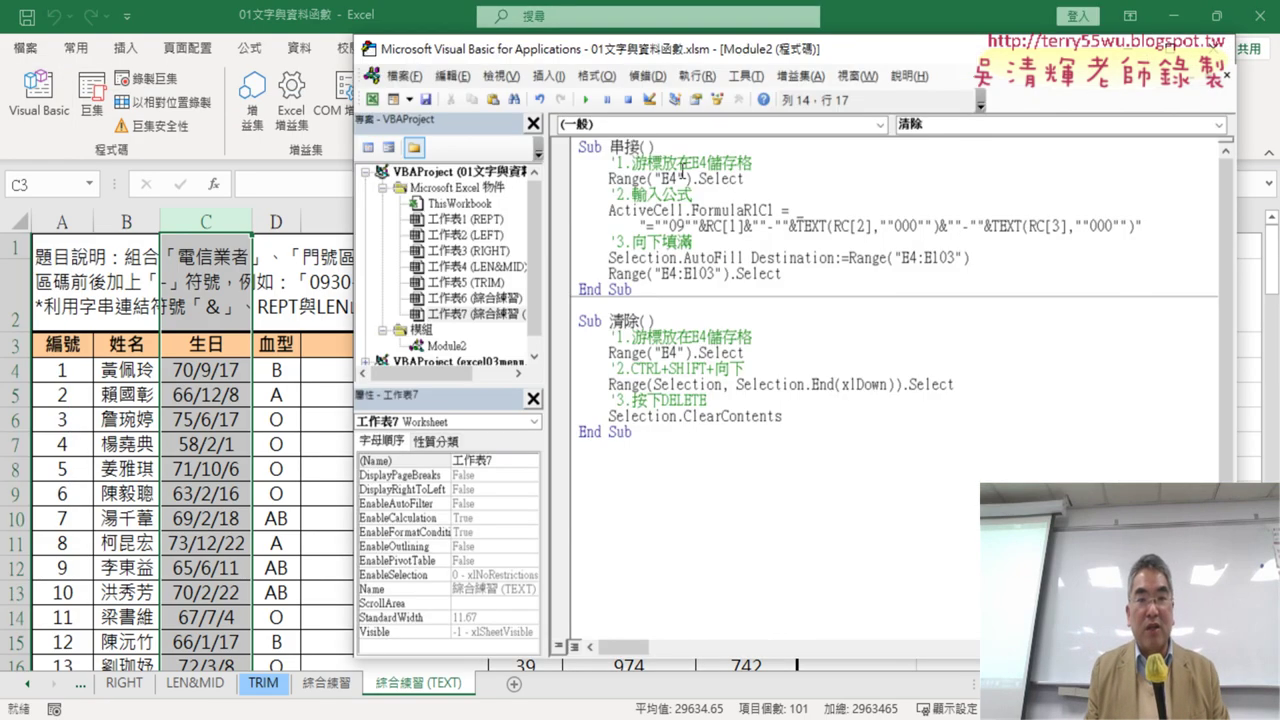
drag(700, 48, 498, 48)
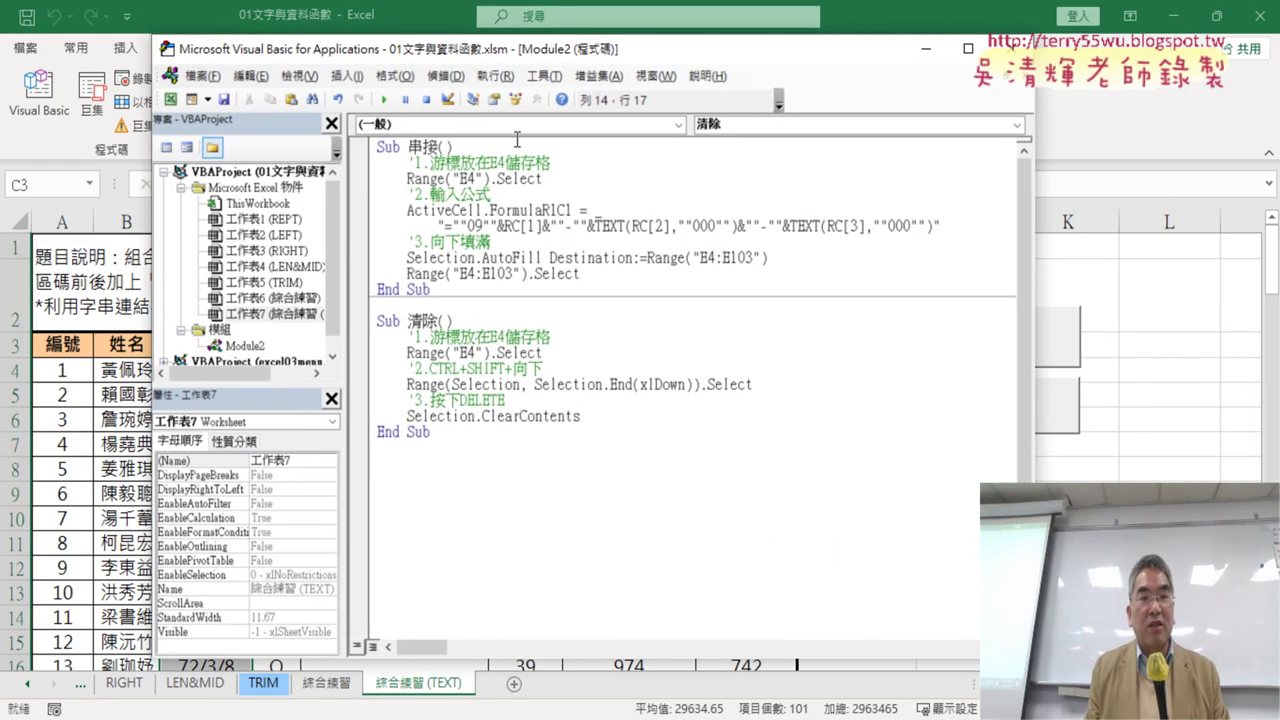
Step: View Editor Format options without changes, select 串接's first comment, and close the editor
click(545, 77)
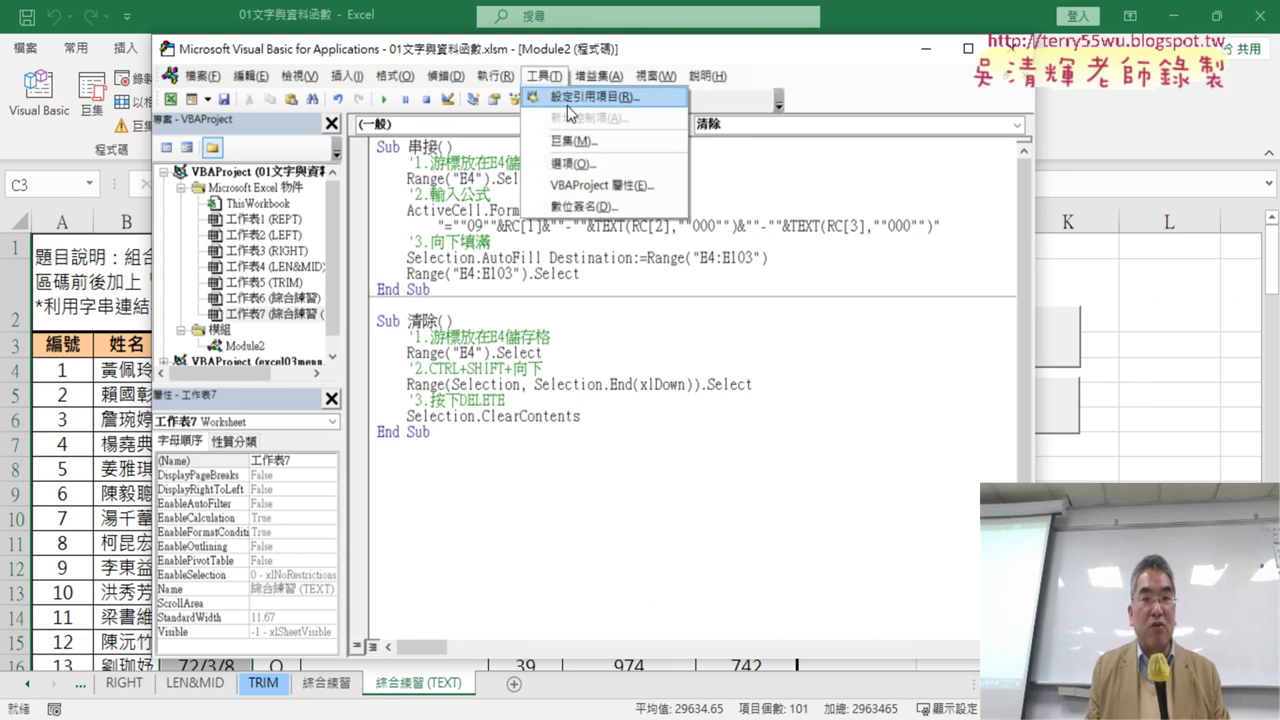
click(594, 164)
click(519, 177)
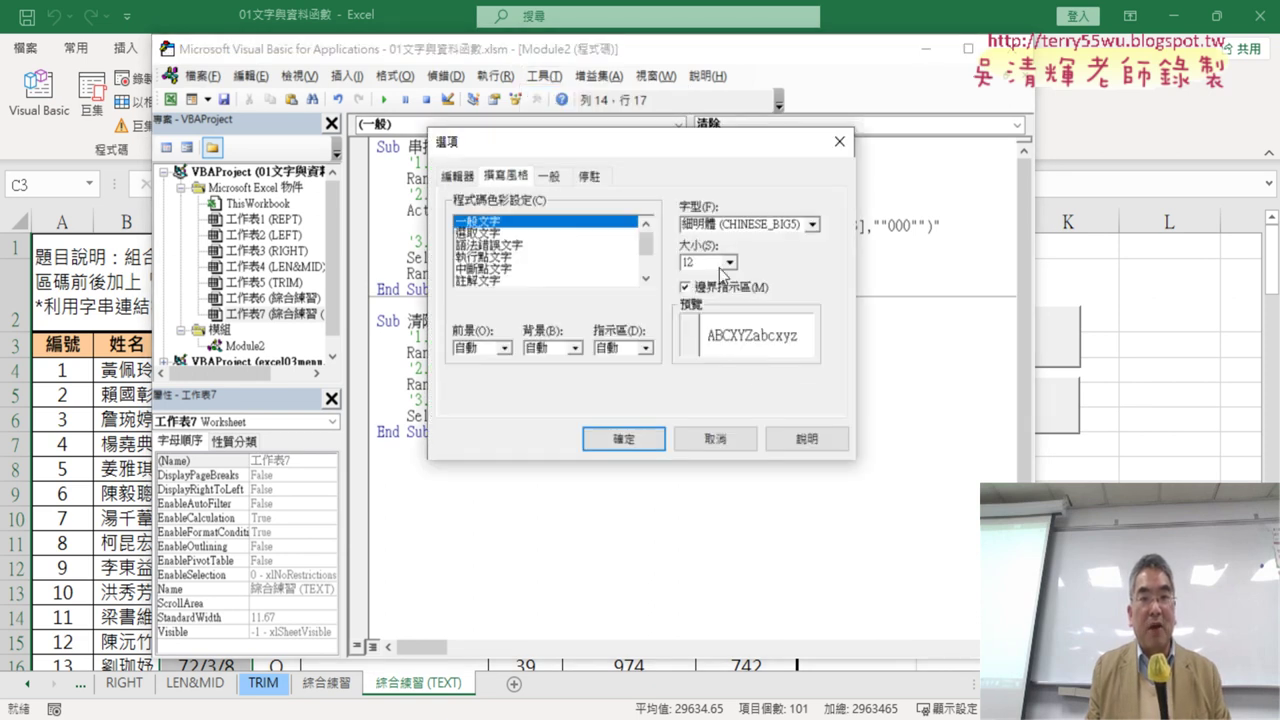
click(716, 438)
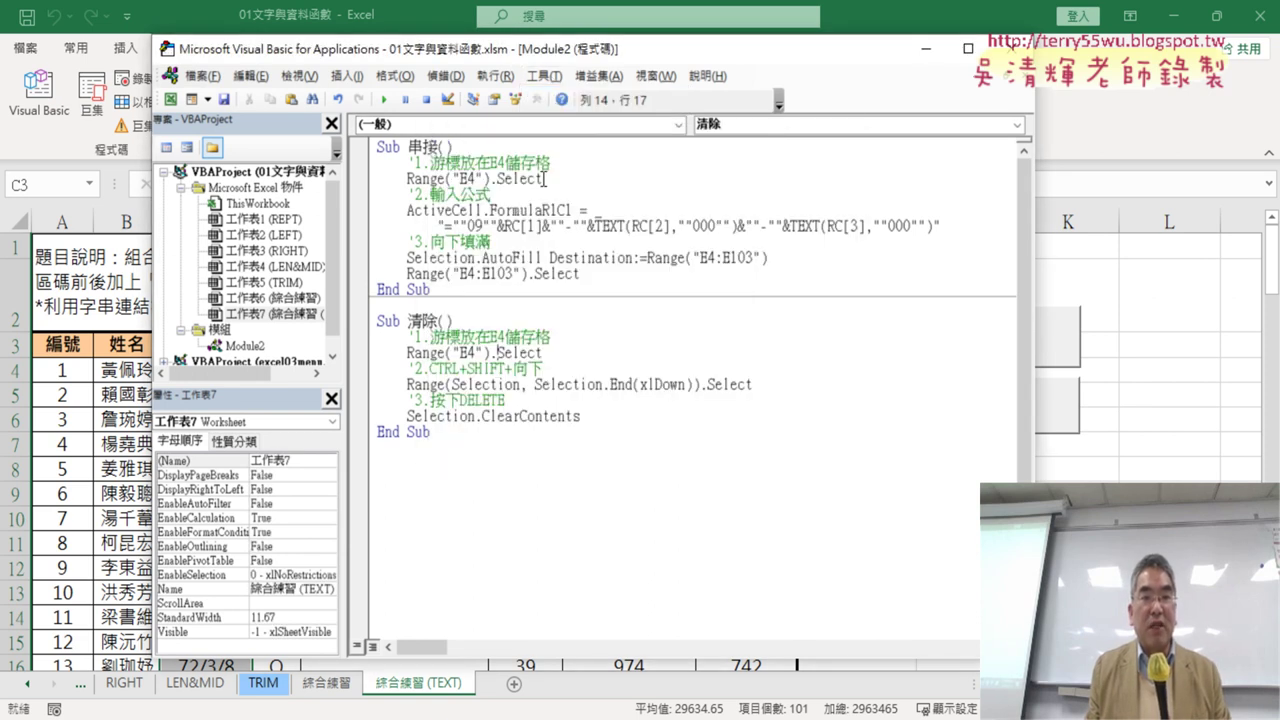
drag(550, 163, 349, 170)
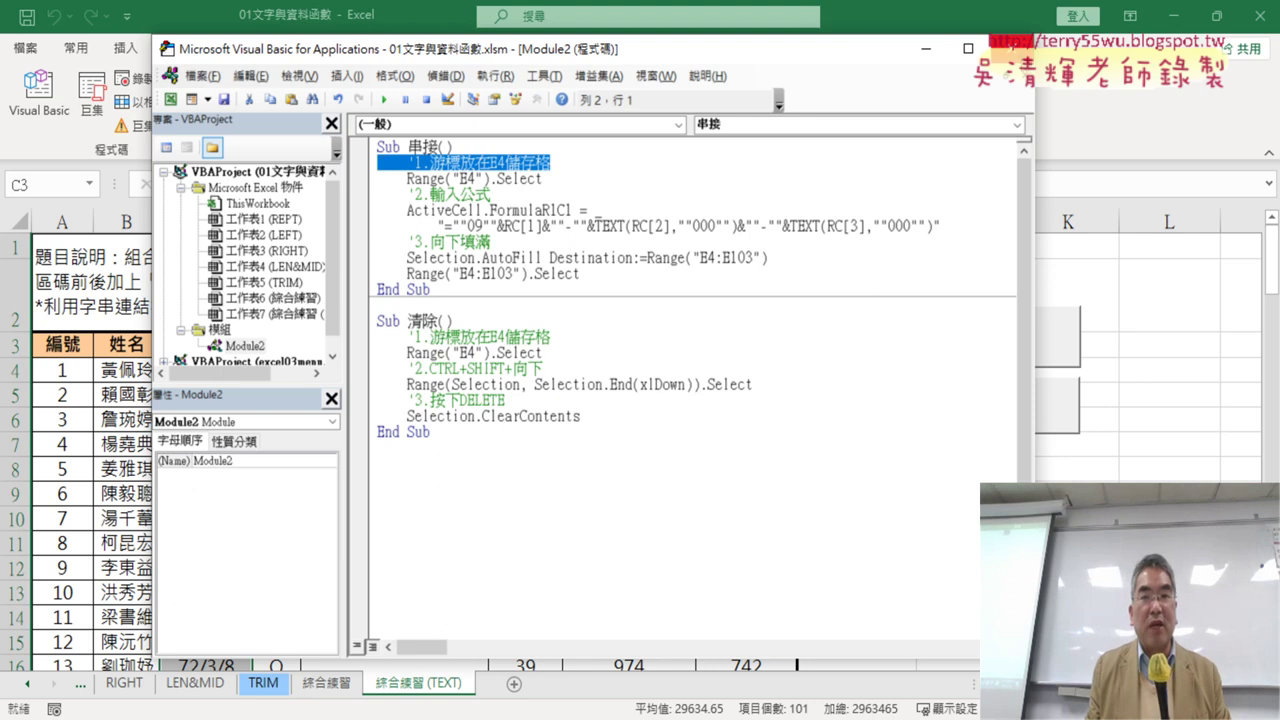
click(1012, 48)
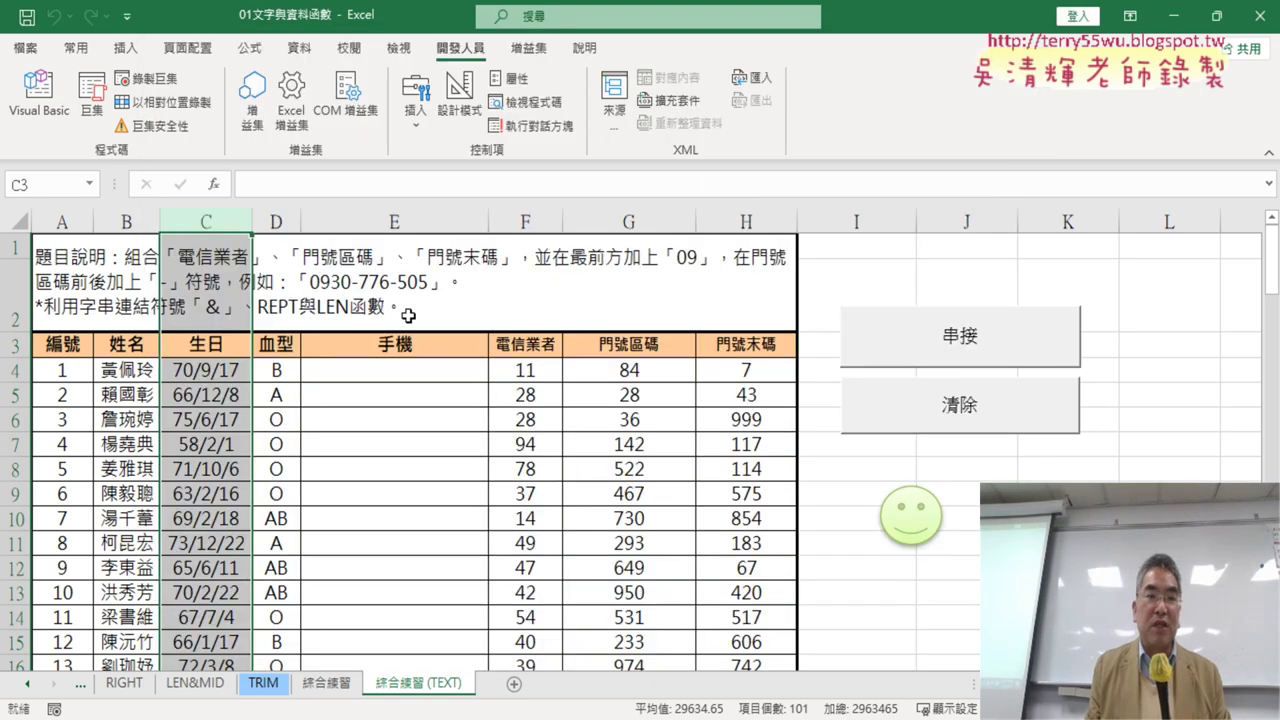